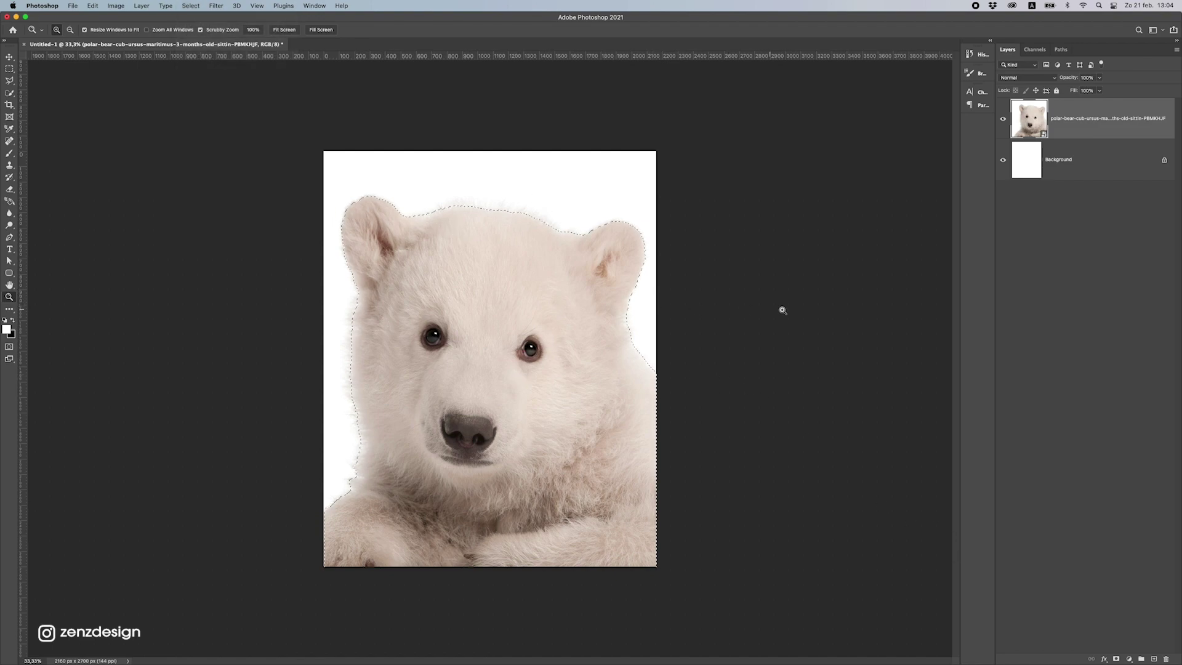
# - Mask the polar bear layer to the active selection and add a dark grey 5a5a5a solid color fill layer above Background
pyautogui.click(1115, 659)
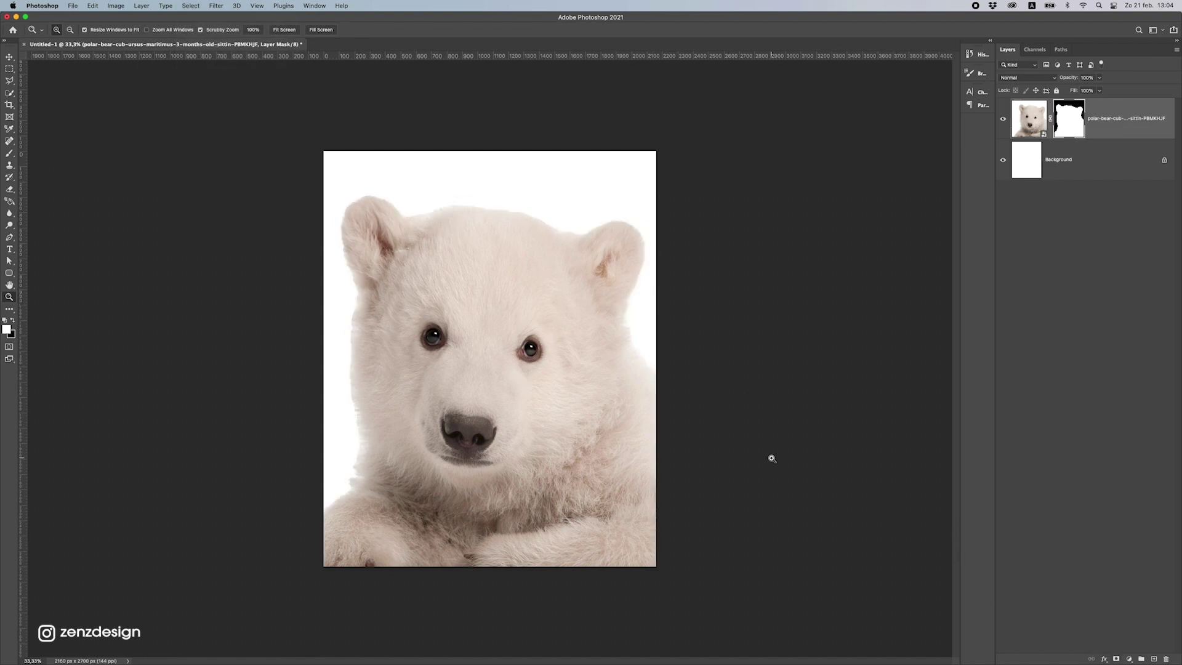
pyautogui.click(1076, 152)
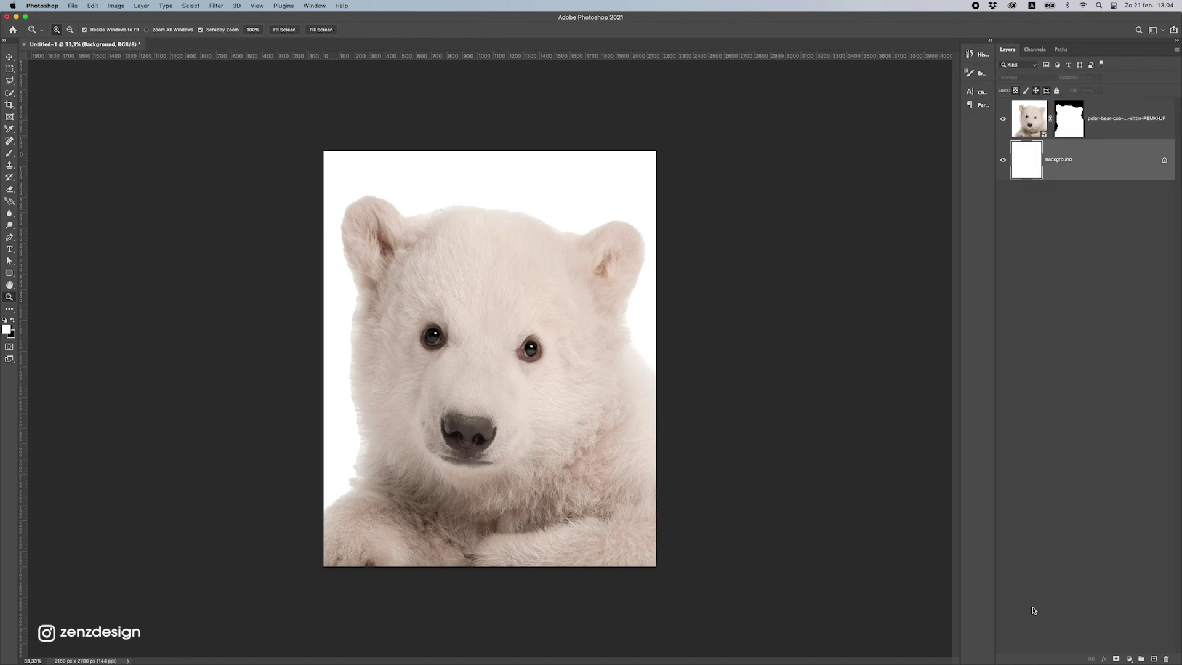
pyautogui.click(1130, 658)
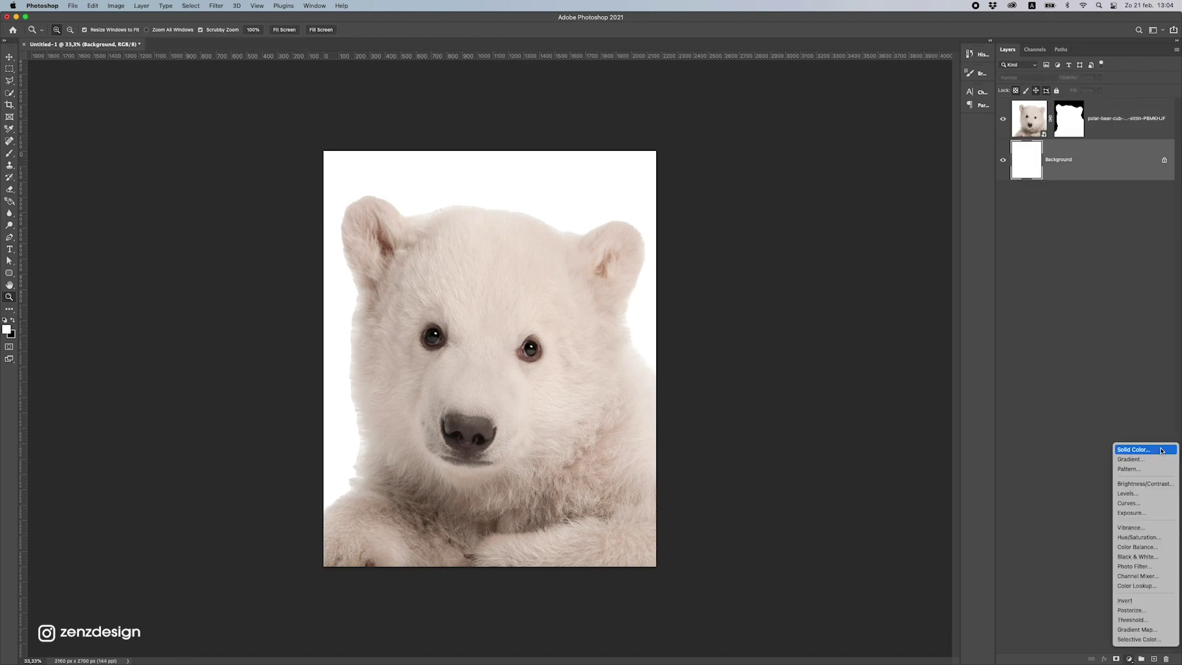
pyautogui.click(1133, 450)
pyautogui.moveTo(793, 281); pyautogui.dragTo(728, 318)
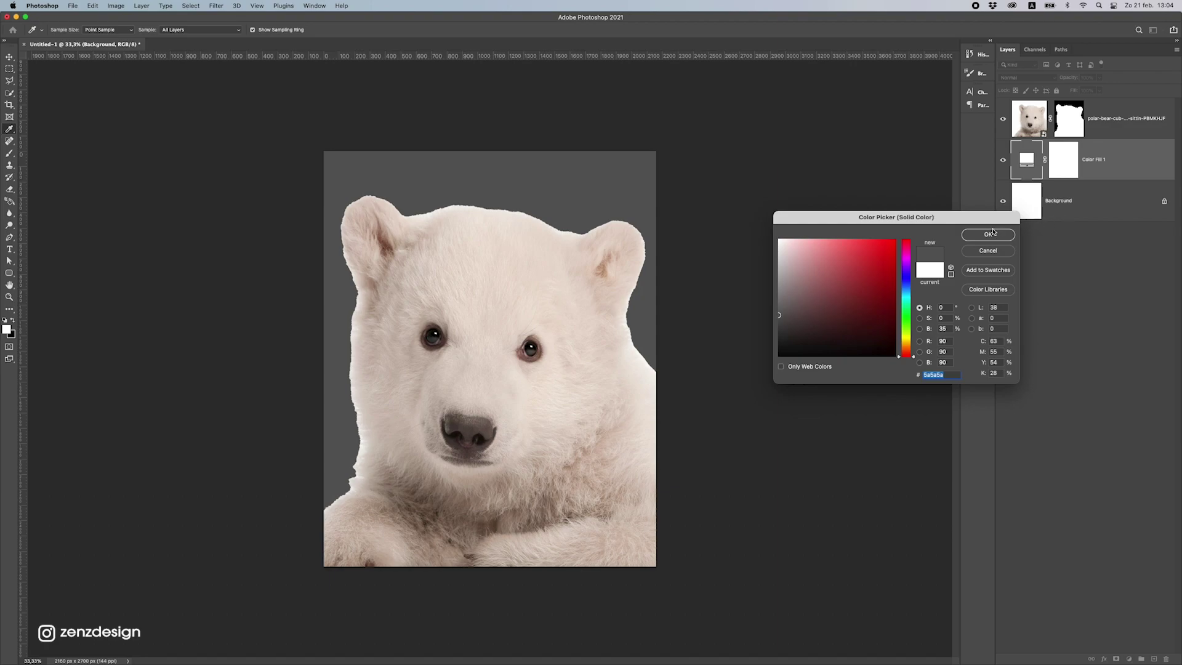
pyautogui.click(991, 233)
# - Refine the bear's layer mask with Select and Mask, brushing along the fur edges on the head, neck and shoulder
pyautogui.rightClick(1069, 123)
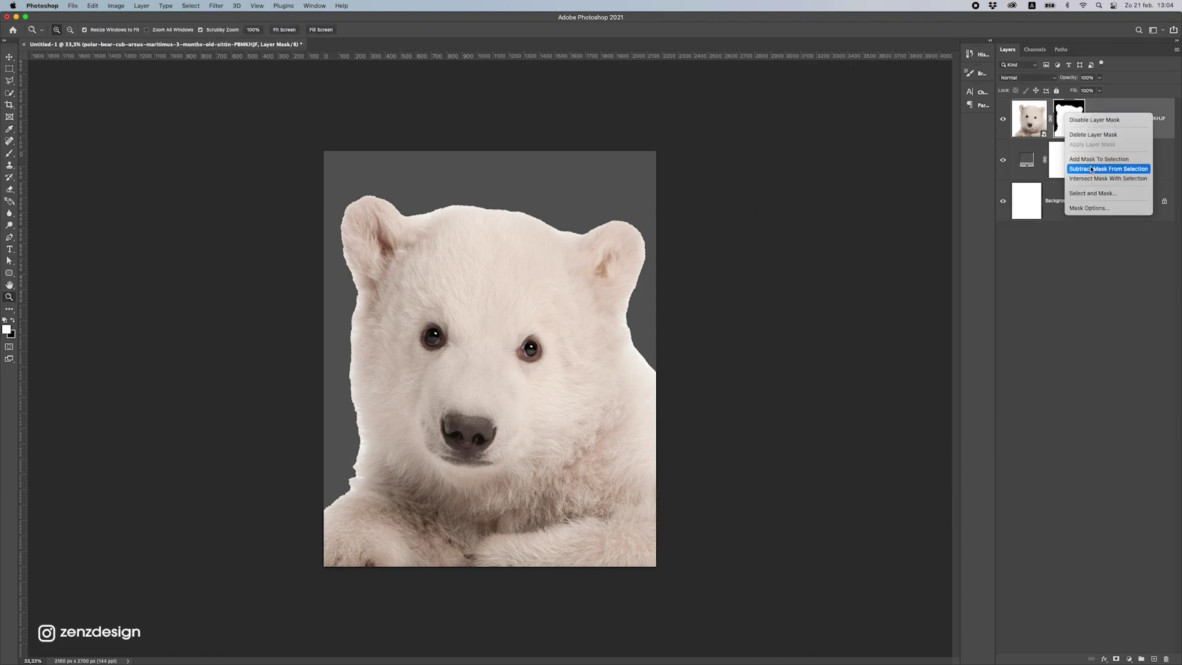
pyautogui.click(1105, 194)
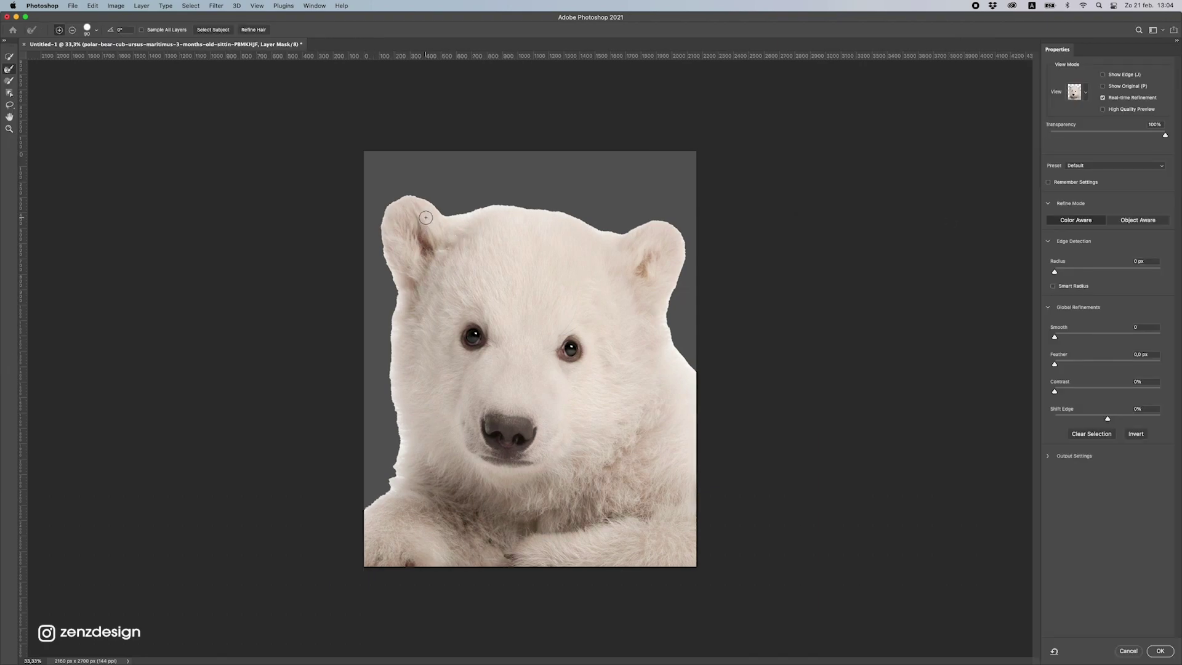
pyautogui.press(']')
pyautogui.moveTo(457, 213)
pyautogui.mouseDown()
pyautogui.moveTo(503, 198)
pyautogui.moveTo(626, 224)
pyautogui.mouseUp()
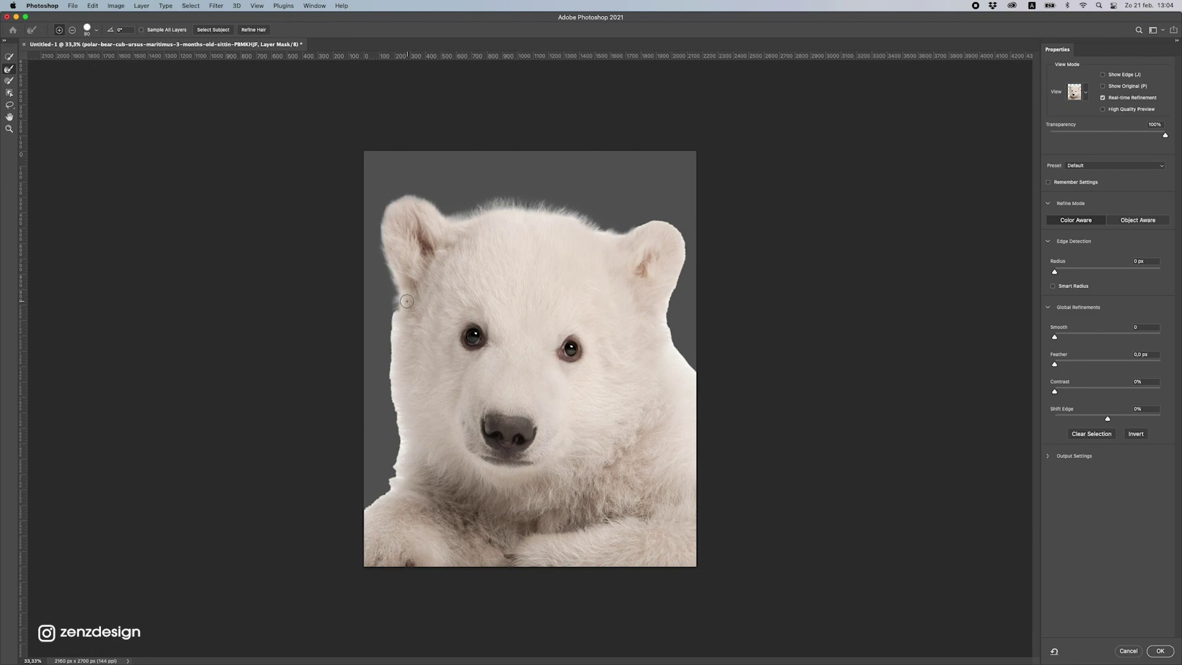
pyautogui.moveTo(394, 319)
pyautogui.mouseDown()
pyautogui.moveTo(368, 432)
pyautogui.moveTo(395, 362)
pyautogui.moveTo(398, 463)
pyautogui.moveTo(360, 509)
pyautogui.moveTo(393, 482)
pyautogui.moveTo(353, 495)
pyautogui.mouseUp()
pyautogui.moveTo(680, 341)
pyautogui.mouseDown()
pyautogui.moveTo(670, 315)
pyautogui.moveTo(700, 377)
pyautogui.mouseUp()
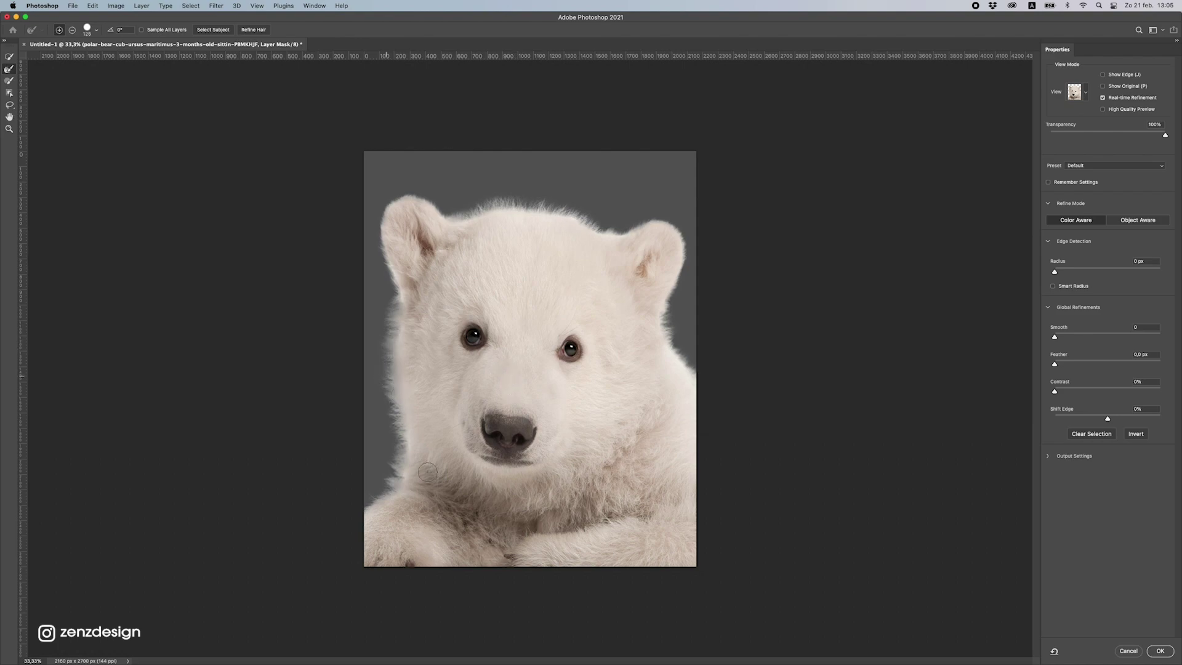
pyautogui.click(1152, 650)
# - Place the southern stingray image above the bear, enlarge it past the canvas sides and reposition it over the face
pyautogui.moveTo(908, 323); pyautogui.dragTo(523, 212)
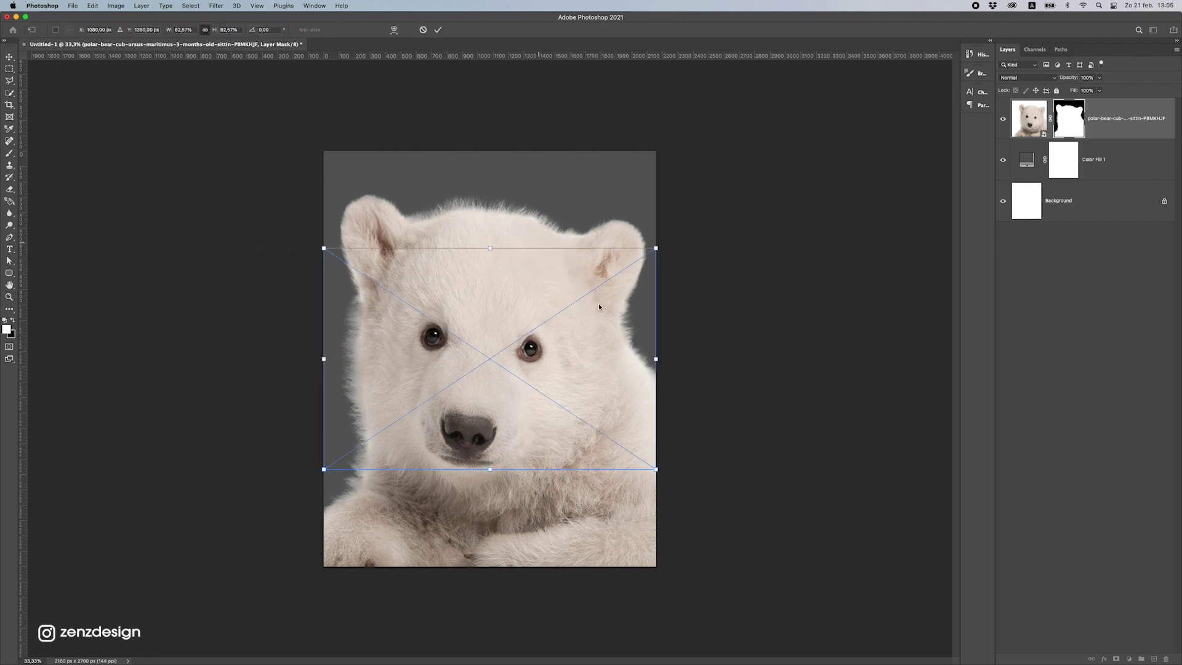
pyautogui.press('Return')
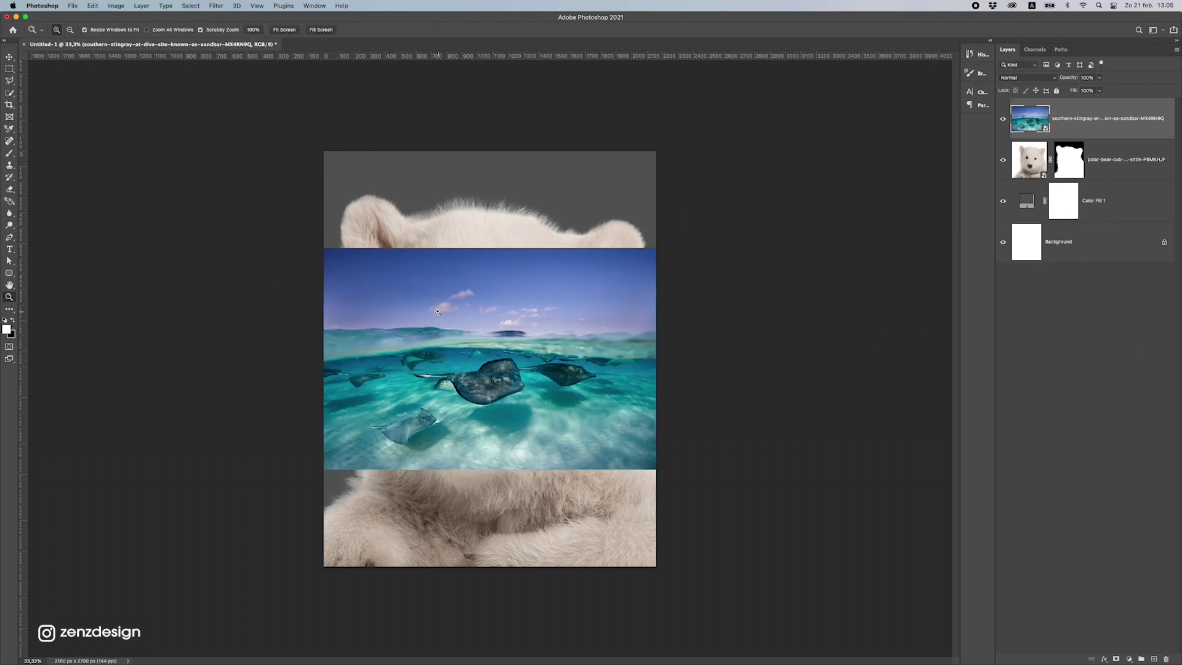
pyautogui.hotkey('ctrl', 't')
pyautogui.moveTo(660, 249); pyautogui.dragTo(879, 111)
pyautogui.moveTo(564, 364); pyautogui.dragTo(500, 431)
pyautogui.press('Return')
# - Add a layer mask to the stingray image and paint out the underwater area below the waterline with a soft brush
pyautogui.click(9, 156)
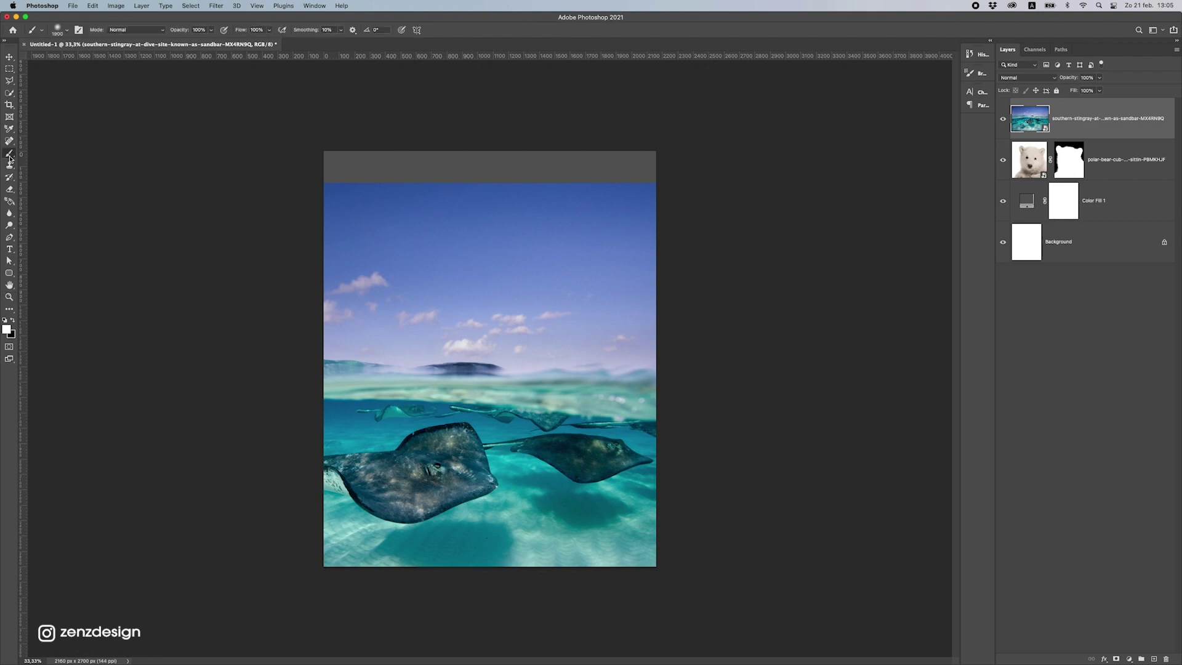
pyautogui.click(1117, 660)
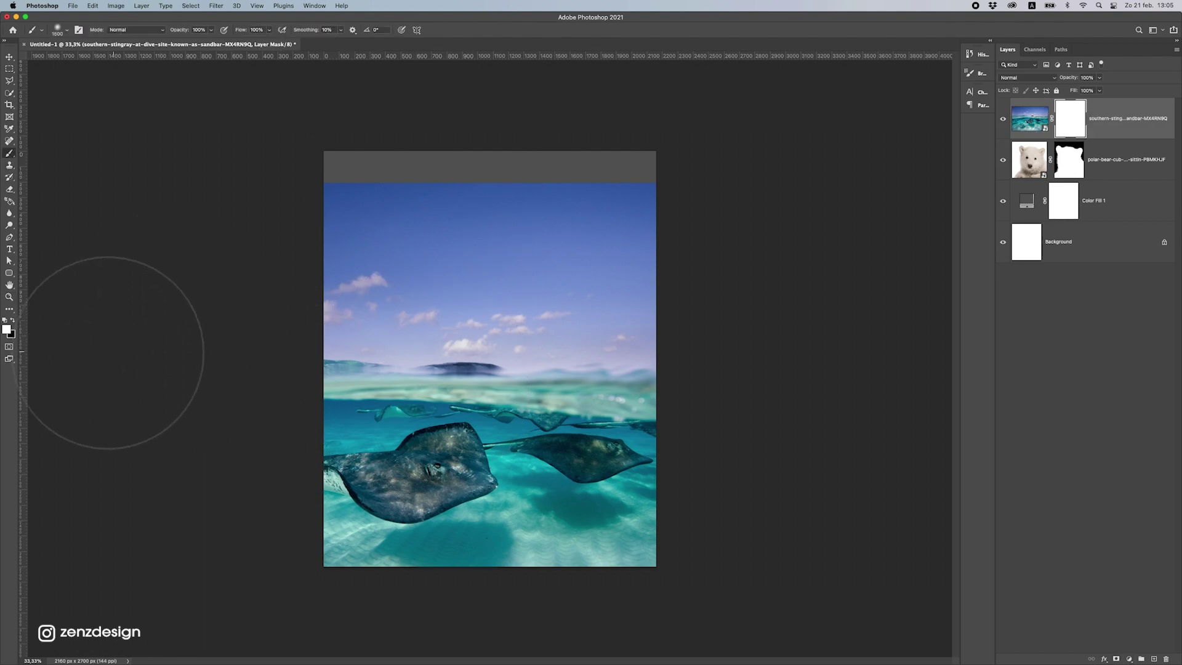
pyautogui.moveTo(390, 523); pyautogui.dragTo(338, 501)
pyautogui.press('[')
pyautogui.press('[')
pyautogui.press('[')
pyautogui.press('[')
pyautogui.press('[')
pyautogui.press('[')
pyautogui.moveTo(319, 456)
pyautogui.mouseDown()
pyautogui.moveTo(464, 462)
pyautogui.moveTo(301, 424)
pyautogui.moveTo(452, 454)
pyautogui.moveTo(366, 435)
pyautogui.moveTo(476, 447)
pyautogui.moveTo(385, 423)
pyautogui.moveTo(605, 453)
pyautogui.moveTo(511, 438)
pyautogui.moveTo(712, 474)
pyautogui.mouseUp()
# - Paint the sky above the waterline out of the stingray mask, leaving only a strip of water across the bear
pyautogui.press('[')
pyautogui.press('[')
pyautogui.press('[')
pyautogui.press('[')
pyautogui.press('[')
pyautogui.press('[')
pyautogui.press('[')
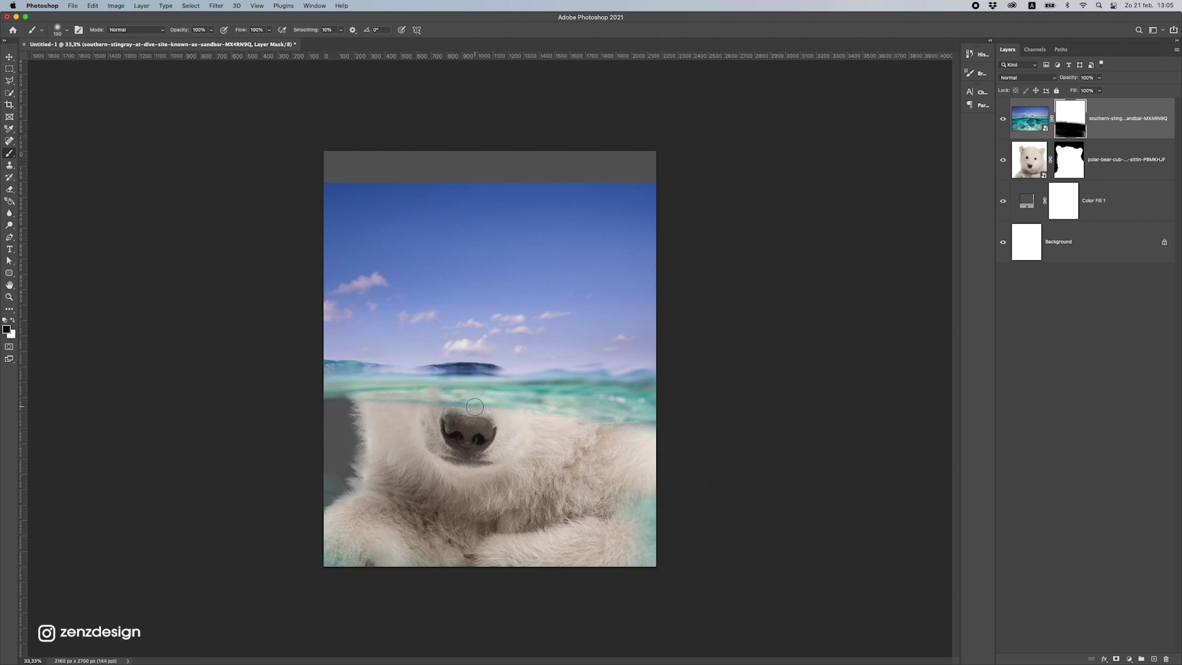
pyautogui.moveTo(487, 354)
pyautogui.mouseDown()
pyautogui.moveTo(439, 357)
pyautogui.moveTo(554, 346)
pyautogui.moveTo(625, 358)
pyautogui.moveTo(449, 330)
pyautogui.moveTo(391, 348)
pyautogui.moveTo(343, 345)
pyautogui.moveTo(437, 304)
pyautogui.moveTo(348, 317)
pyautogui.moveTo(366, 319)
pyautogui.moveTo(372, 304)
pyautogui.moveTo(339, 293)
pyautogui.moveTo(346, 310)
pyautogui.moveTo(340, 230)
pyautogui.moveTo(308, 203)
pyautogui.moveTo(217, 188)
pyautogui.moveTo(446, 192)
pyautogui.moveTo(723, 308)
pyautogui.mouseUp()
pyautogui.press(']')
pyautogui.press(']')
pyautogui.press(']')
pyautogui.press(']')
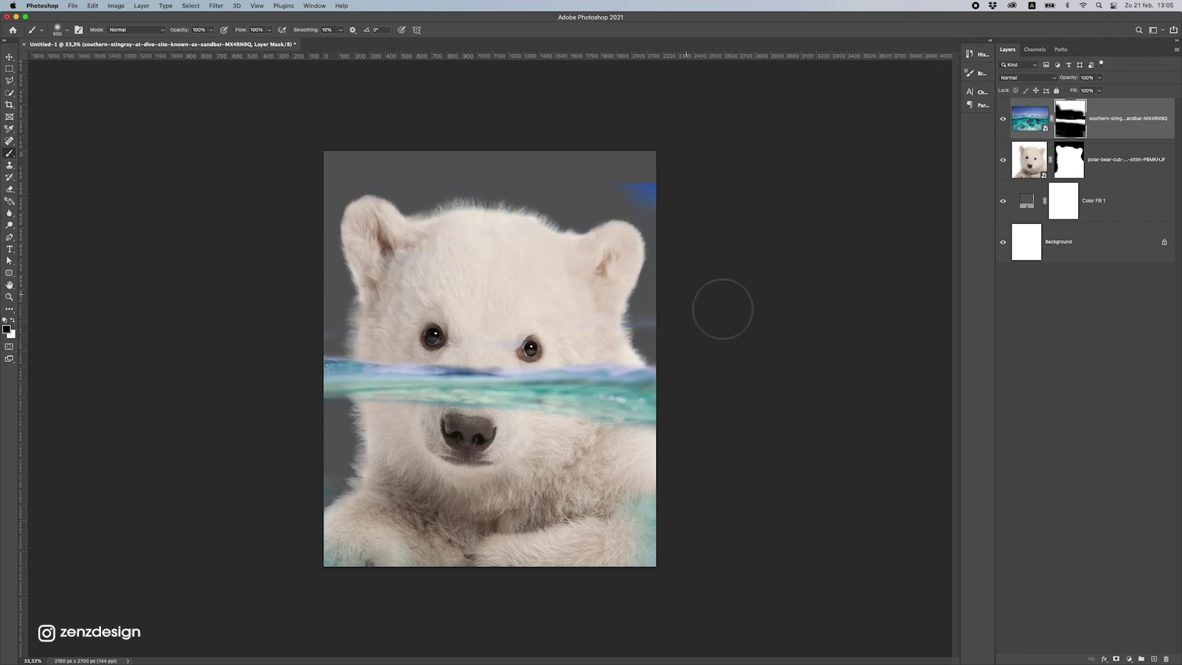
pyautogui.moveTo(722, 148)
pyautogui.mouseDown()
pyautogui.moveTo(622, 283)
pyautogui.moveTo(680, 197)
pyautogui.moveTo(403, 282)
pyautogui.moveTo(382, 327)
pyautogui.moveTo(294, 354)
pyautogui.moveTo(433, 353)
pyautogui.moveTo(394, 373)
pyautogui.mouseUp()
# - Clean up the water strip's upper edge on the mask with a harder brush, and nudge the strip slightly down
pyautogui.press('[')
pyautogui.press('[')
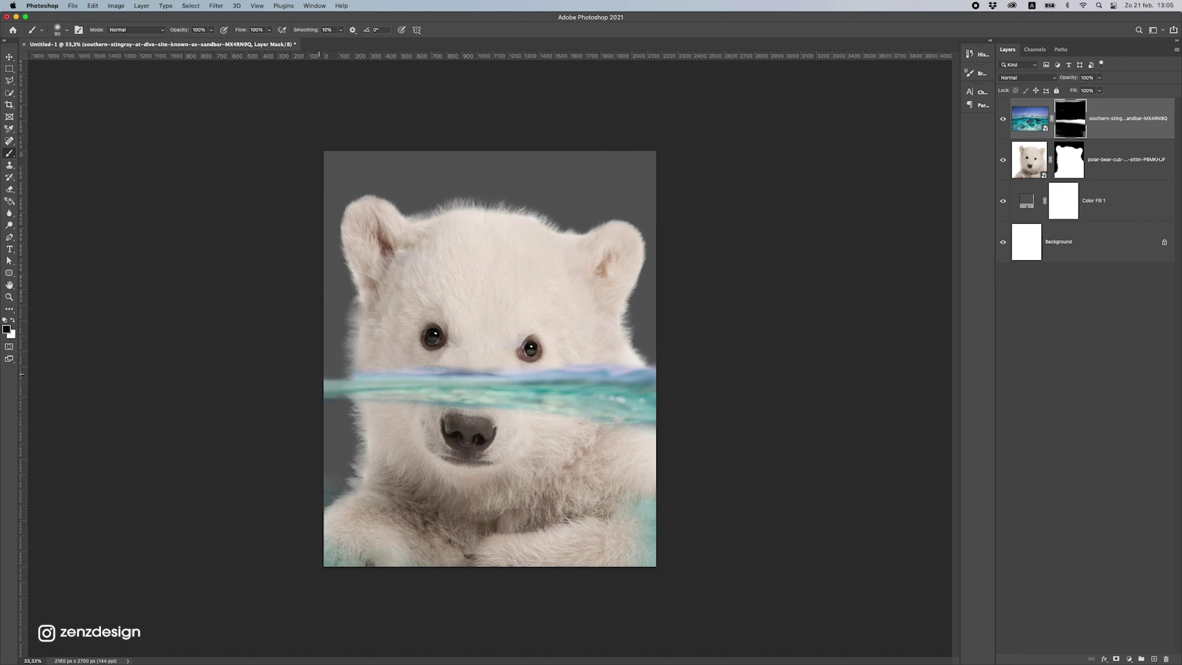
pyautogui.click(212, 30)
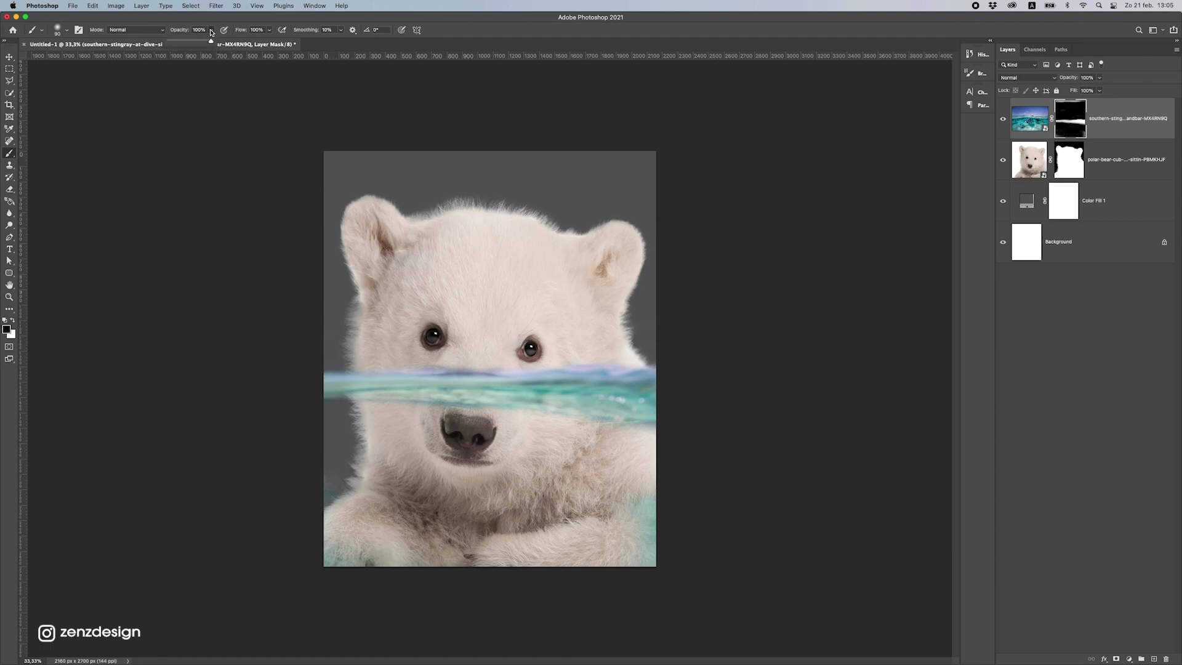
pyautogui.click(59, 30)
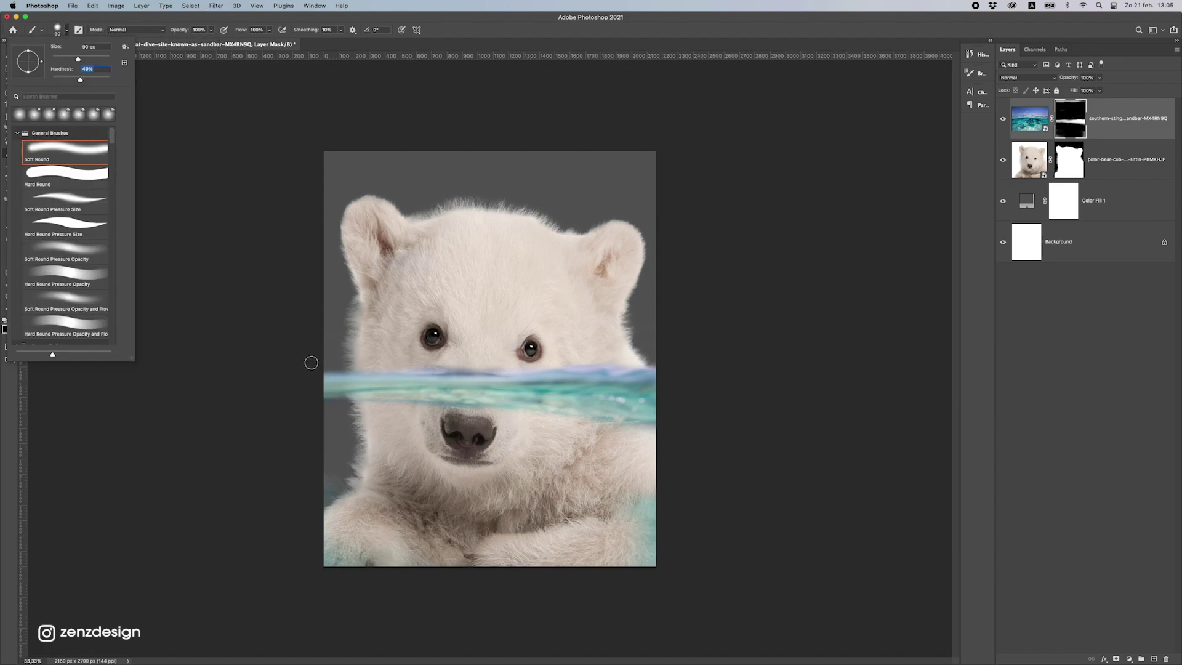
pyautogui.press('Return')
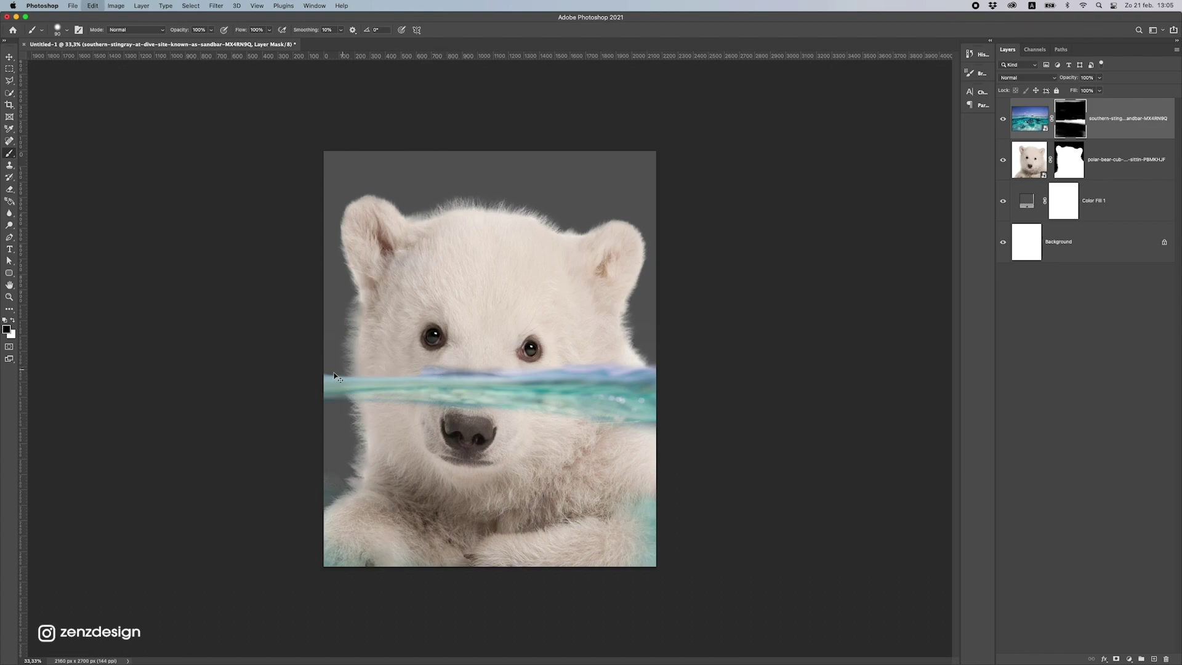
pyautogui.moveTo(320, 368); pyautogui.dragTo(642, 355)
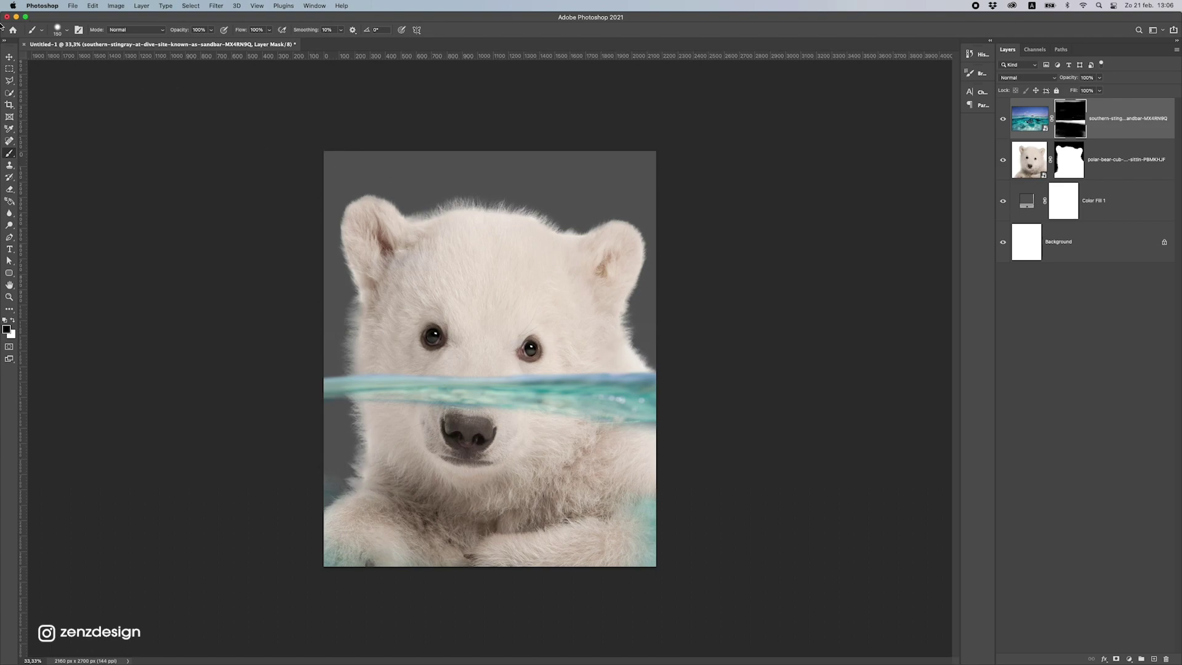
pyautogui.click(11, 59)
pyautogui.moveTo(513, 408); pyautogui.dragTo(575, 359)
# - Mask out the leftover teal water patches over the bear's lower body with a larger brush
pyautogui.click(9, 155)
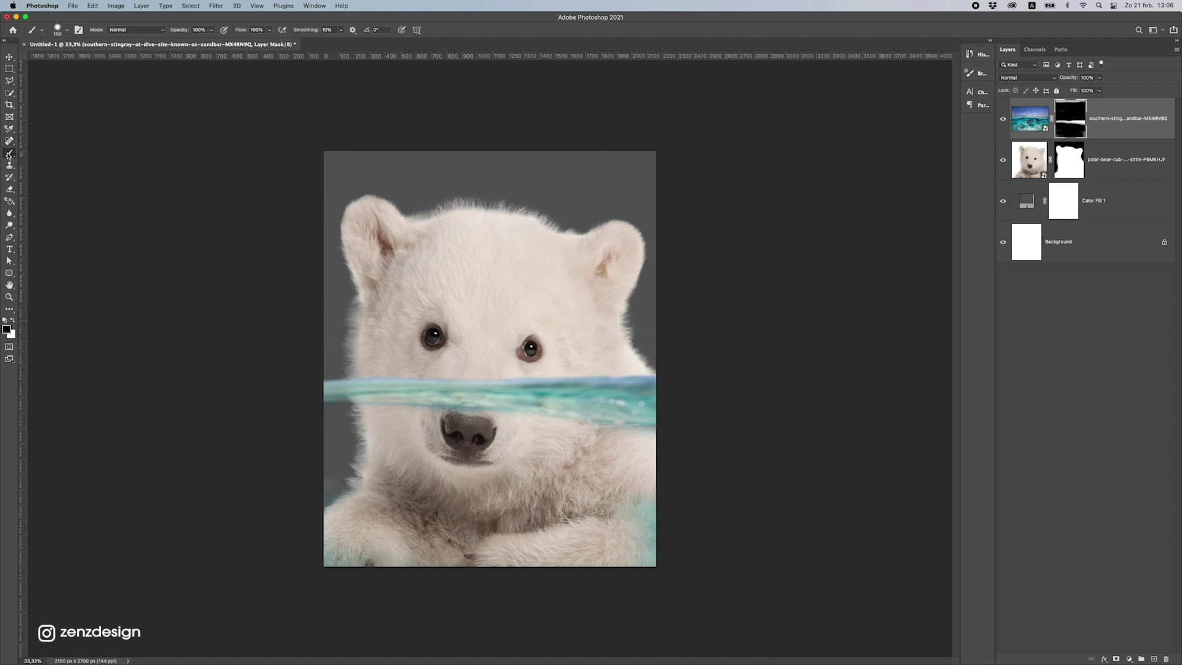
pyautogui.press(']')
pyautogui.press(']')
pyautogui.press(']')
pyautogui.press(']')
pyautogui.press(']')
pyautogui.press(']')
pyautogui.moveTo(614, 554)
pyautogui.mouseDown()
pyautogui.moveTo(633, 512)
pyautogui.moveTo(585, 540)
pyautogui.moveTo(452, 536)
pyautogui.mouseUp()
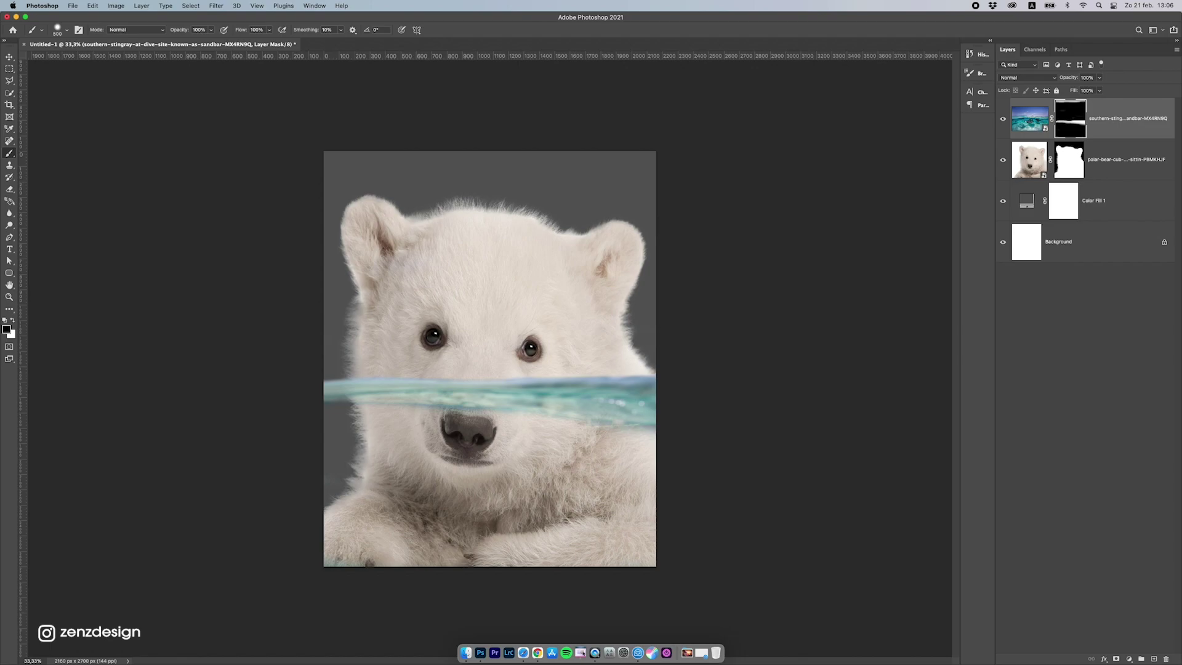
# - Trim the water strip's lower edge on the mask with a smaller brush, undoing the last stroke
pyautogui.press('[')
pyautogui.press('[')
pyautogui.press('[')
pyautogui.press('[')
pyautogui.press('[')
pyautogui.moveTo(689, 436)
pyautogui.mouseDown()
pyautogui.moveTo(536, 422)
pyautogui.moveTo(706, 450)
pyautogui.moveTo(532, 415)
pyautogui.moveTo(726, 430)
pyautogui.mouseUp()
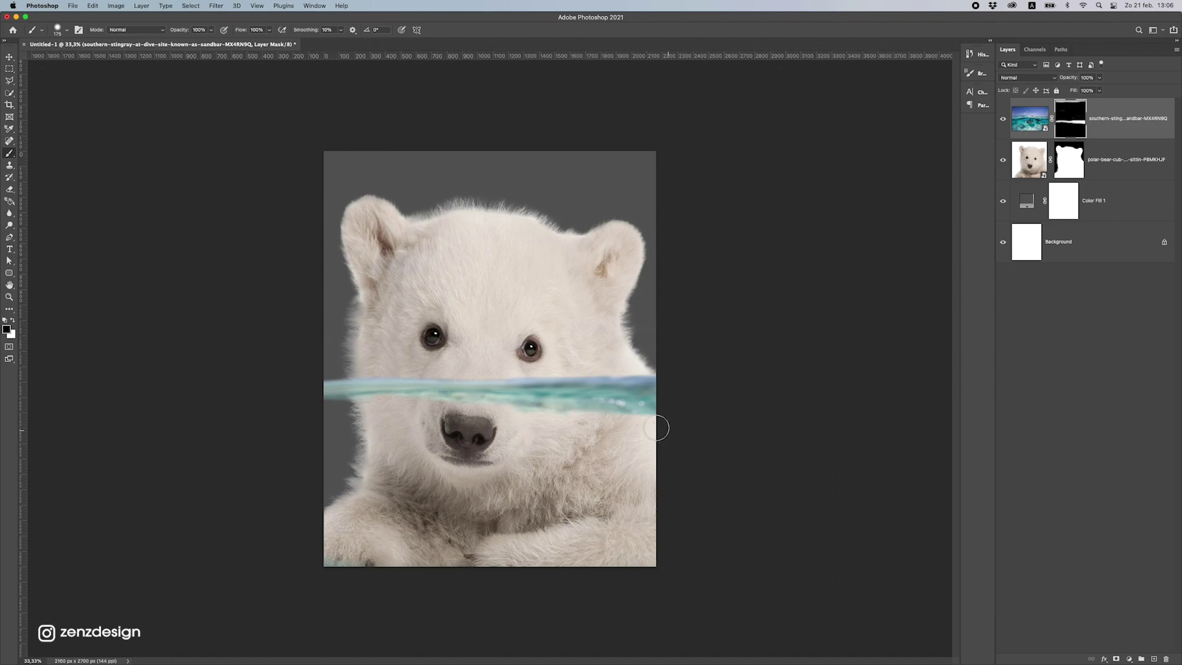
pyautogui.press('super+z')
# - Select the rectangular area from the waterline to the canvas bottom and create a new layer directly above the bear layer
pyautogui.click(9, 70)
pyautogui.moveTo(319, 387); pyautogui.dragTo(694, 647)
pyautogui.click(1109, 173)
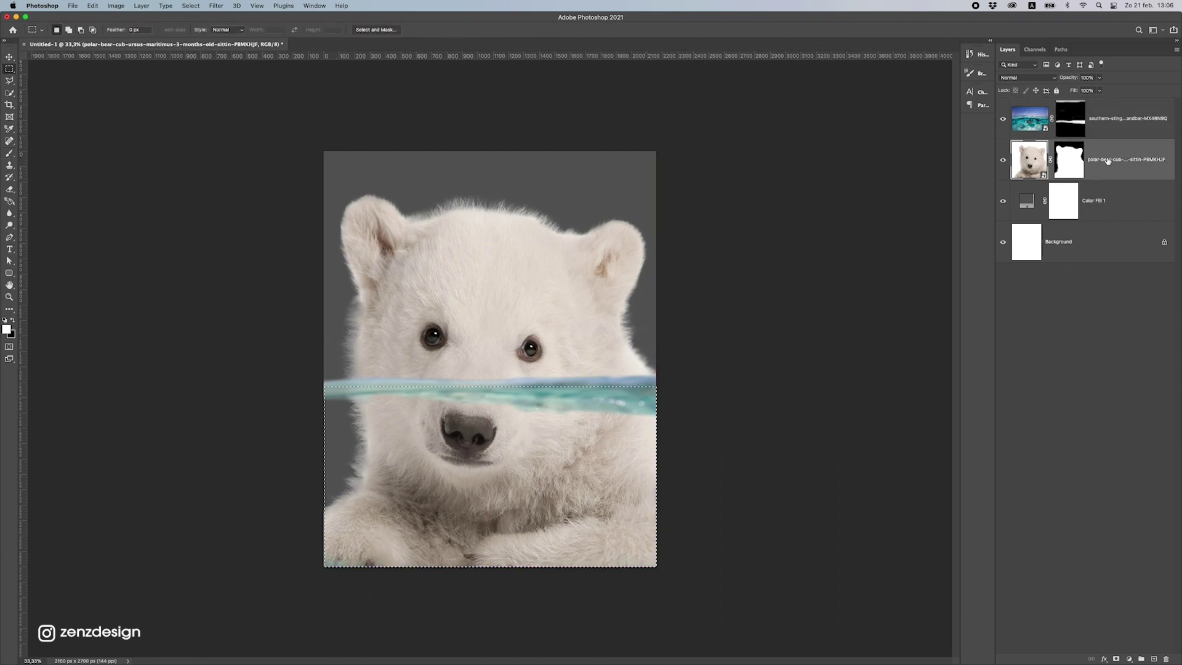
pyautogui.click(1153, 659)
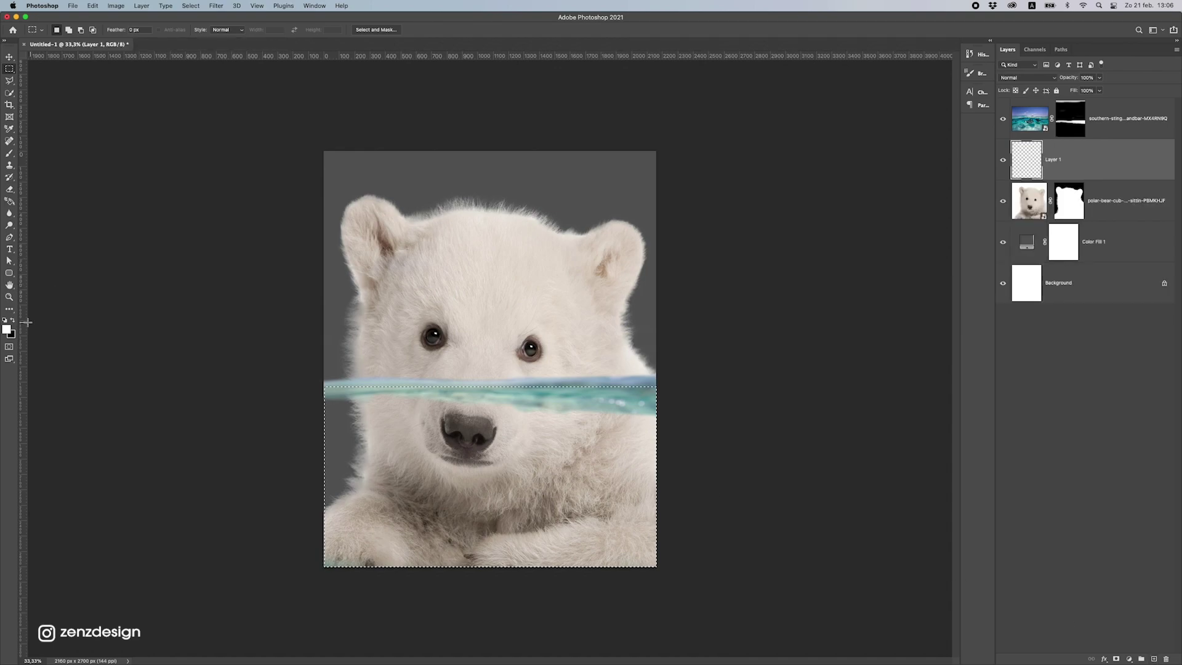
# - Fill the selected area on the new layer with a light teal sampled from the water, and deselect
pyautogui.click(9, 201)
pyautogui.click(55, 209)
pyautogui.click(7, 329)
pyautogui.click(564, 391)
pyautogui.click(552, 397)
pyautogui.click(524, 401)
pyautogui.press('Return')
pyautogui.click(515, 454)
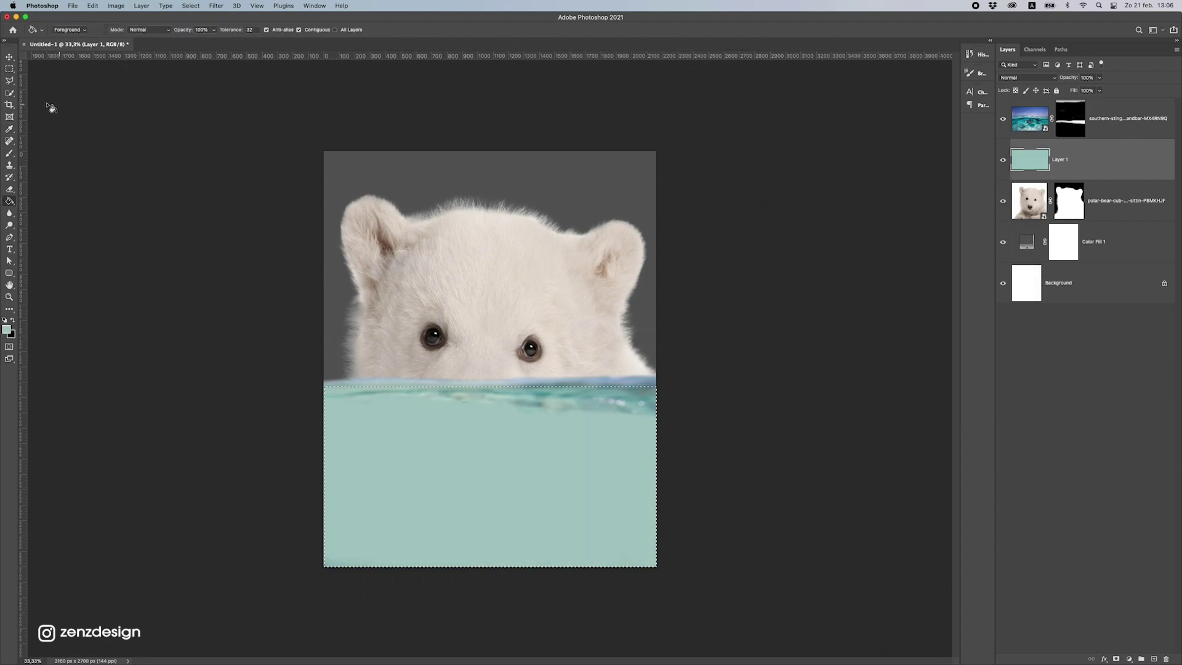
pyautogui.press('m')
pyautogui.press('super+d')
# - Set the teal layer's blend mode to Color with 100% opacity
pyautogui.click(1100, 78)
pyautogui.moveTo(1102, 89); pyautogui.dragTo(1071, 91)
pyautogui.click(1027, 78)
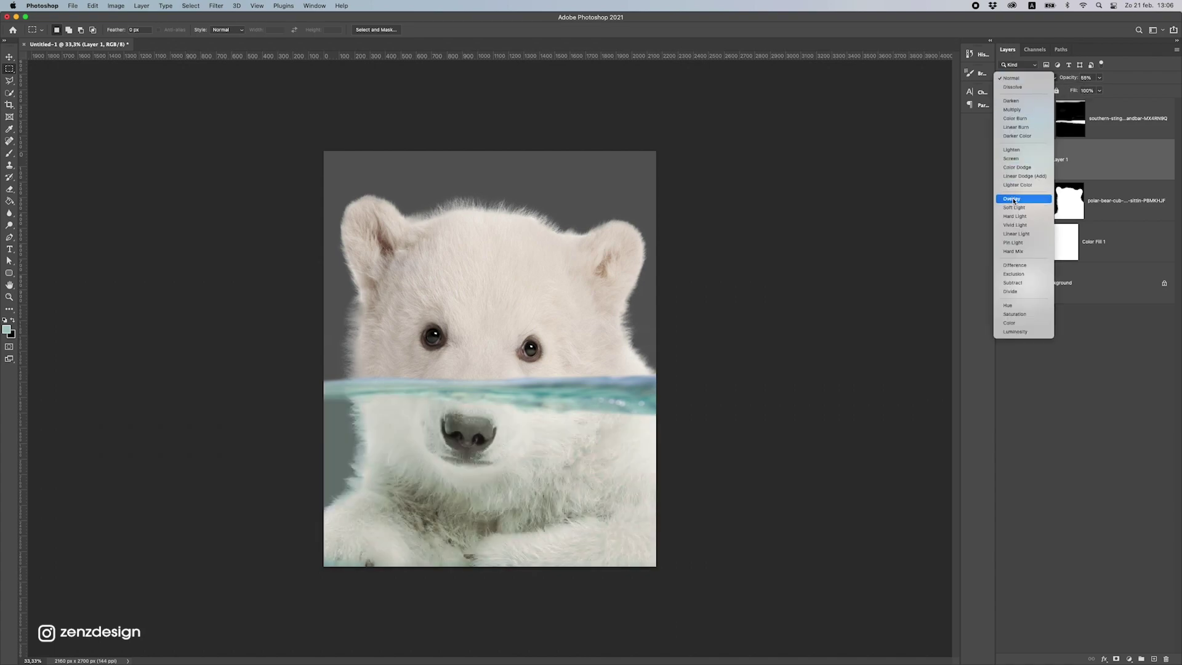
pyautogui.click(1024, 321)
pyautogui.click(1097, 78)
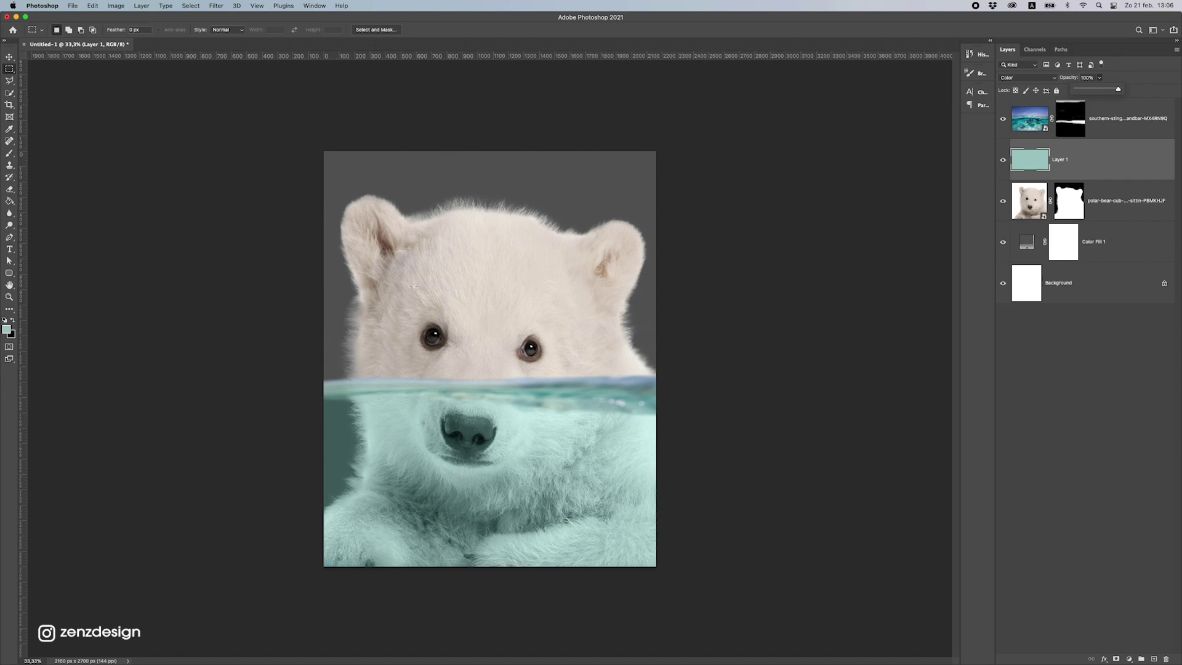
pyautogui.scroll(-3, 449, 317)
pyautogui.scroll(2, 448, 318)
pyautogui.scroll(5, 449, 318)
pyautogui.scroll(-6, 449, 317)
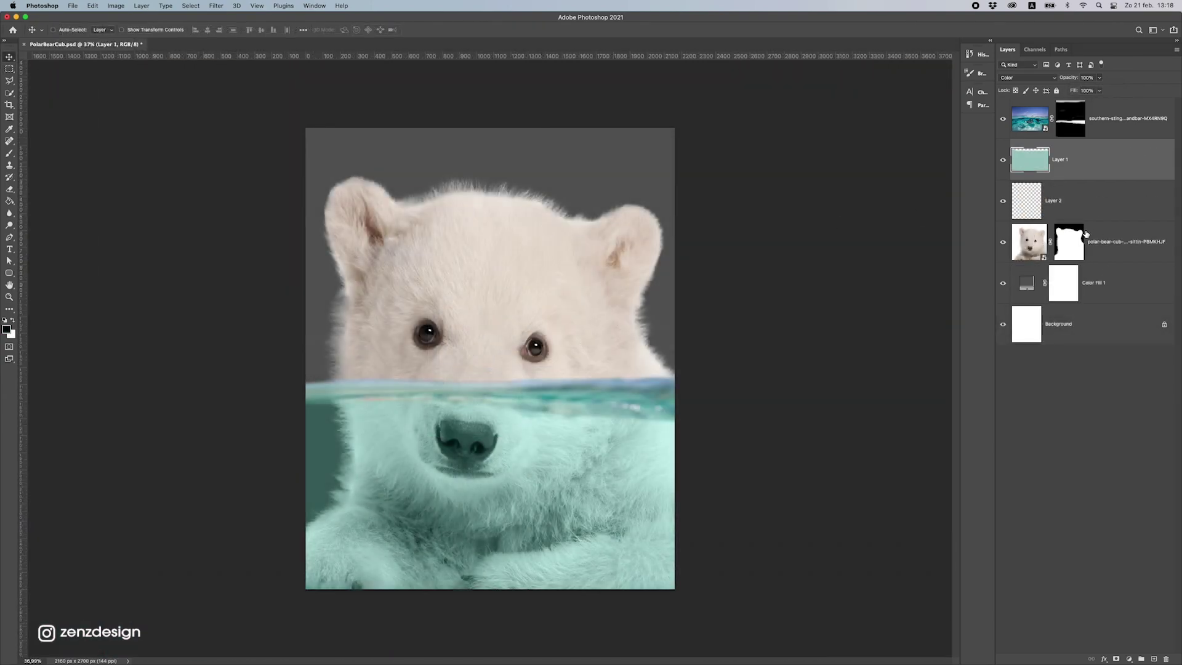
# - Move the water strip and the teal tint layer down together so the waterline sits just below the bear's chin
pyautogui.click(1091, 130)
pyautogui.moveTo(691, 304); pyautogui.dragTo(590, 339)
# - Switch the teal layer, Layer 1, to Normal blending and sample its teal a2c9c5 as the foreground color
pyautogui.click(1028, 161)
pyautogui.click(9, 154)
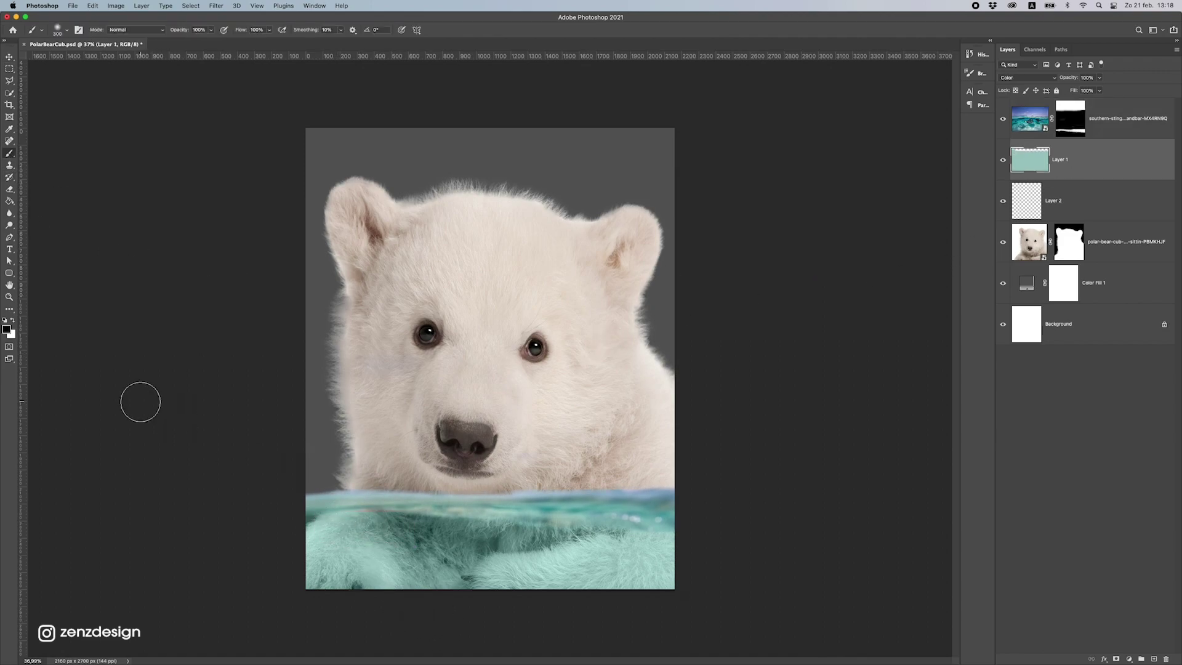
pyautogui.click(1033, 80)
pyautogui.press('Return')
pyautogui.click(6, 329)
pyautogui.click(501, 572)
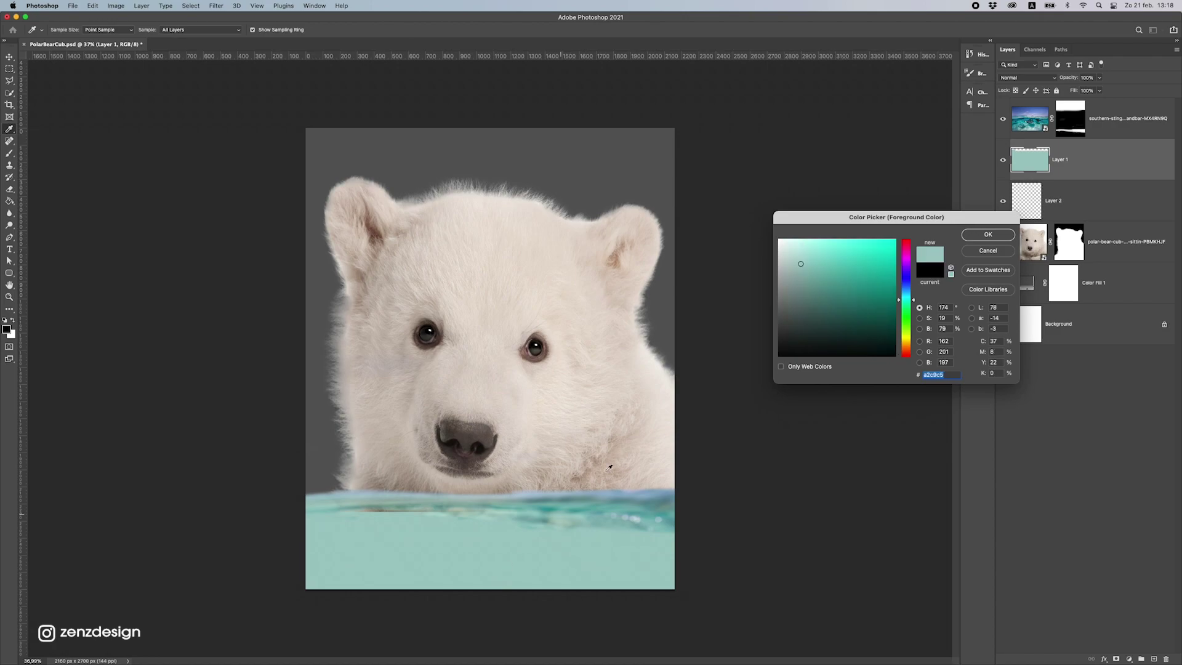
pyautogui.press('Return')
# - Set Layer 1's blend mode to Color and brush teal over the background beside the bear's neck at the left waterline
pyautogui.click(1040, 78)
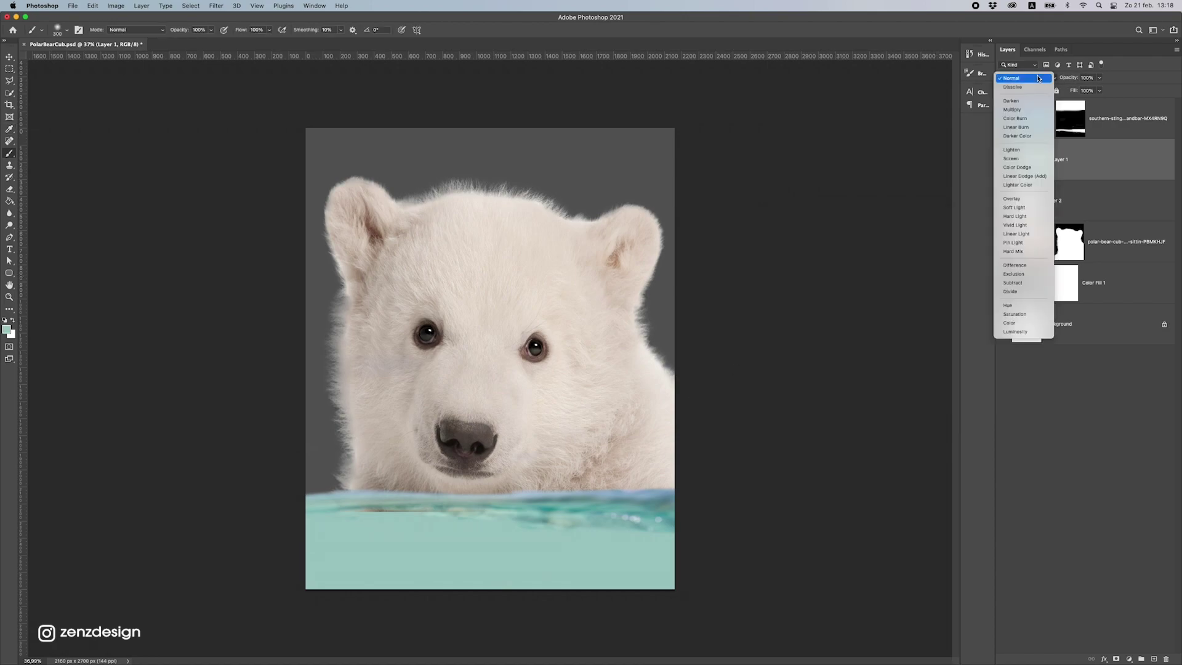
pyautogui.click(1014, 323)
pyautogui.moveTo(369, 519); pyautogui.dragTo(327, 507)
pyautogui.moveTo(327, 507)
pyautogui.mouseDown()
pyautogui.moveTo(298, 494)
pyautogui.moveTo(320, 506)
pyautogui.moveTo(307, 488)
pyautogui.mouseUp()
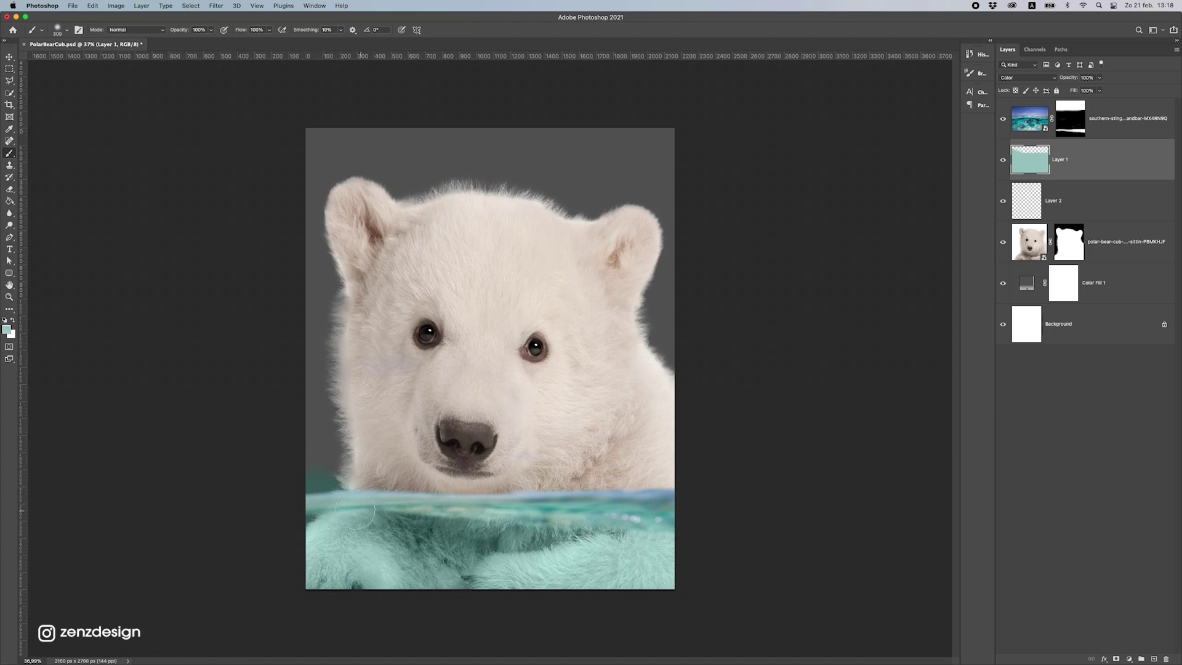
# - Duplicate the stingray water layer, place the copy beneath the bear layer and shift it left and slightly up
pyautogui.click(1108, 125)
pyautogui.press('super+j')
pyautogui.moveTo(1109, 125); pyautogui.dragTo(1081, 305)
pyautogui.click(10, 57)
pyautogui.moveTo(536, 375); pyautogui.dragTo(446, 371)
pyautogui.moveTo(553, 402); pyautogui.dragTo(519, 388)
# - Stretch the water copy wider horizontally and reposition it behind the bear, just above the front waterline
pyautogui.press('super+t')
pyautogui.moveTo(796, 533); pyautogui.dragTo(955, 528)
pyautogui.moveTo(496, 409); pyautogui.dragTo(456, 413)
pyautogui.press('Return')
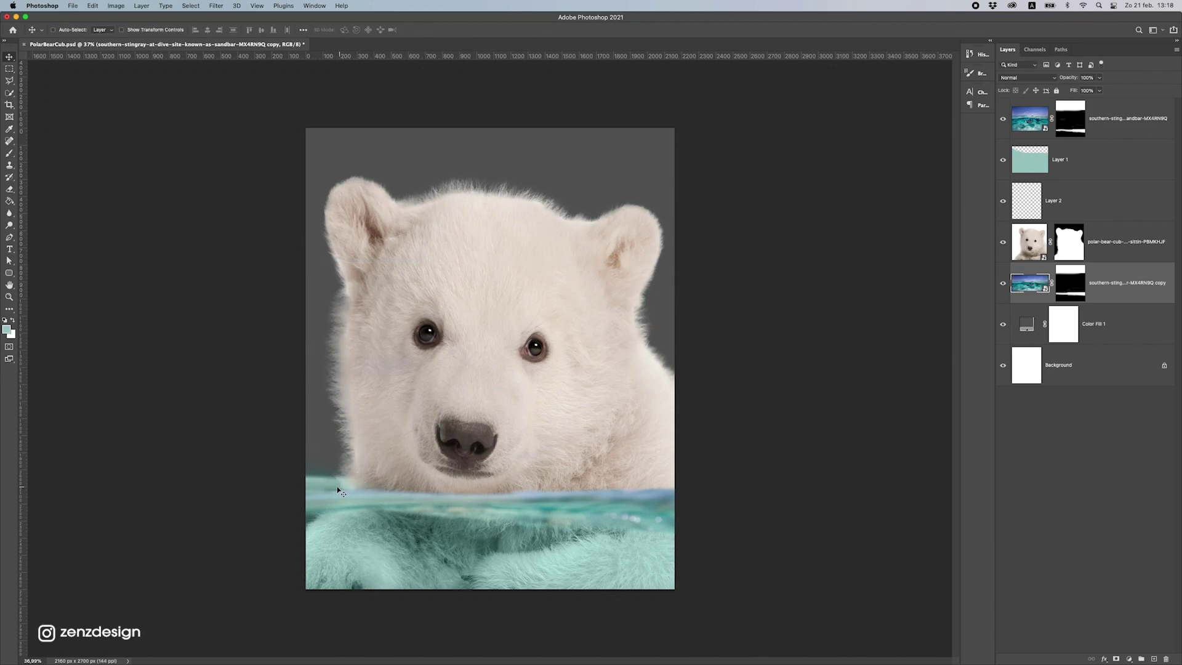
# - Select the Background layer and hide the grey Color Fill 1 layer
pyautogui.press('super+Tab')
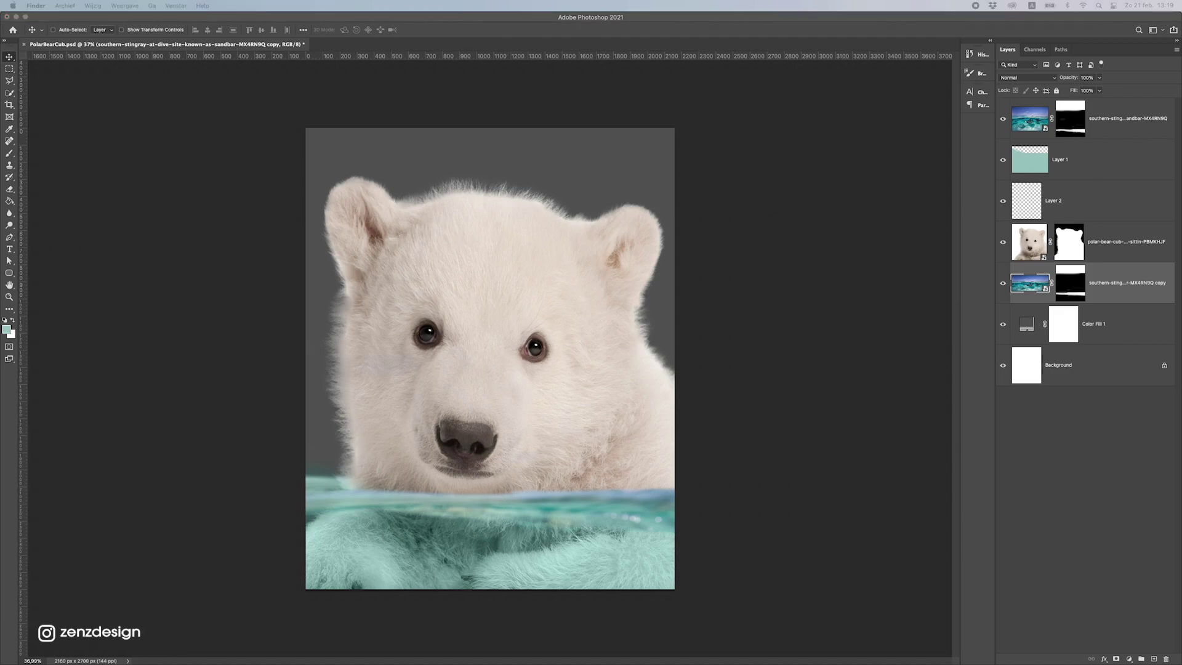
pyautogui.click(1041, 366)
pyautogui.click(1004, 325)
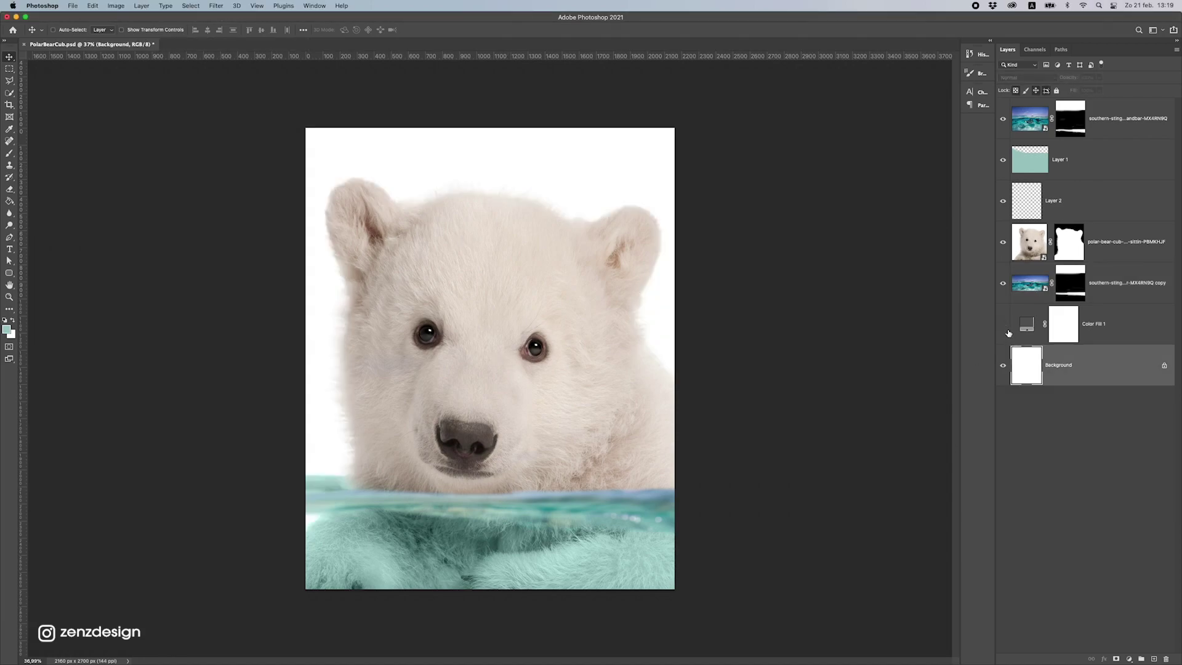
# - Place the beauty-in-danco-bay-antarctica photo above the Background layer, enlarge it and position its sky and sea behind the bear
pyautogui.moveTo(554, 501); pyautogui.dragTo(538, 259)
pyautogui.moveTo(528, 314); pyautogui.dragTo(532, 334)
pyautogui.moveTo(657, 253); pyautogui.dragTo(908, 84)
pyautogui.moveTo(597, 224); pyautogui.dragTo(589, 201)
pyautogui.press('Return')
pyautogui.moveTo(665, 221); pyautogui.dragTo(579, 213)
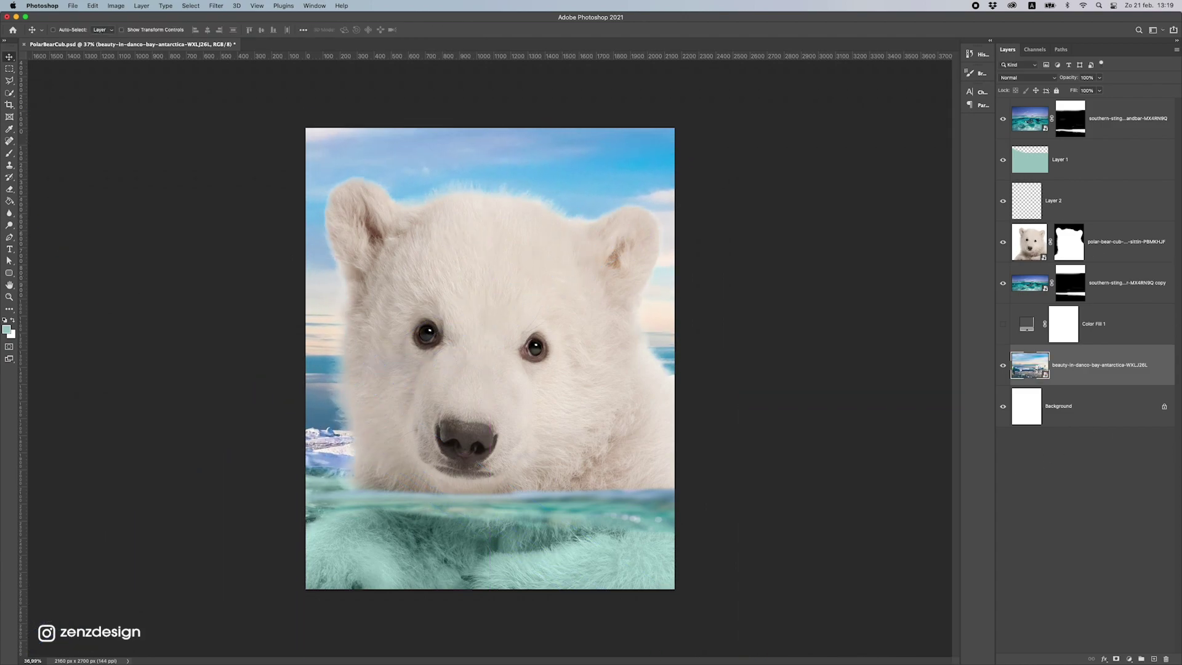
# - Place the ice-at-the-base-of-a-glacier photo above the Antarctica photo, enlarge it and lower it so the mountains sit behind the bear
pyautogui.moveTo(0, 295); pyautogui.dragTo(475, 278)
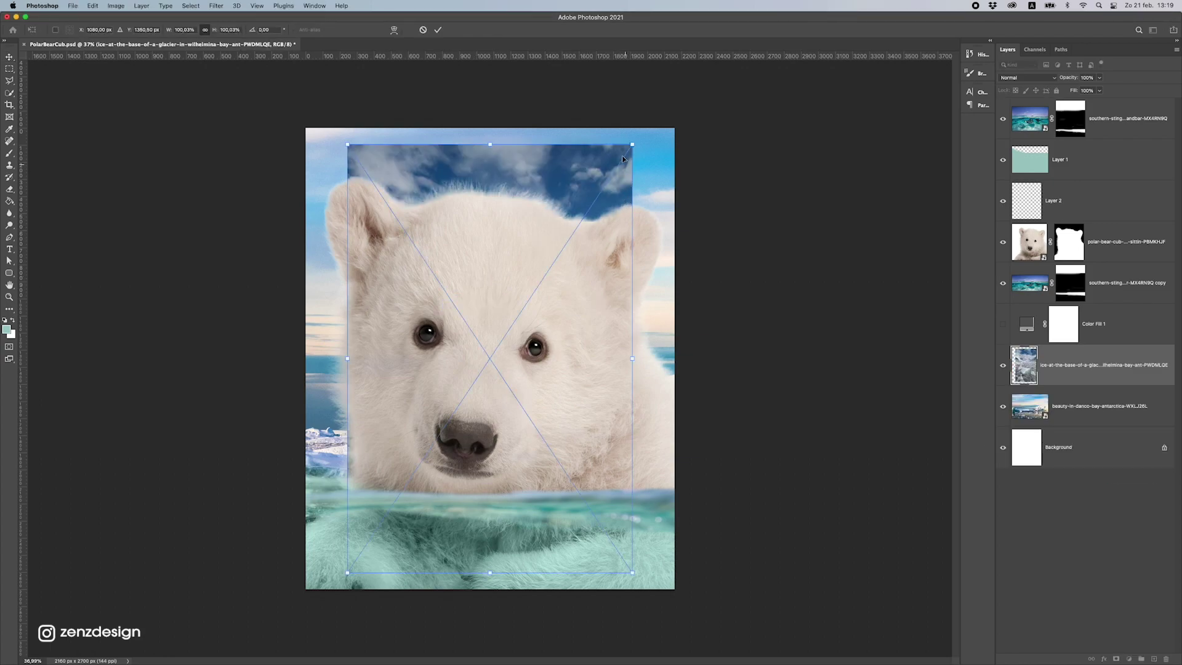
pyautogui.moveTo(630, 143); pyautogui.dragTo(806, 64)
pyautogui.moveTo(567, 239); pyautogui.dragTo(541, 379)
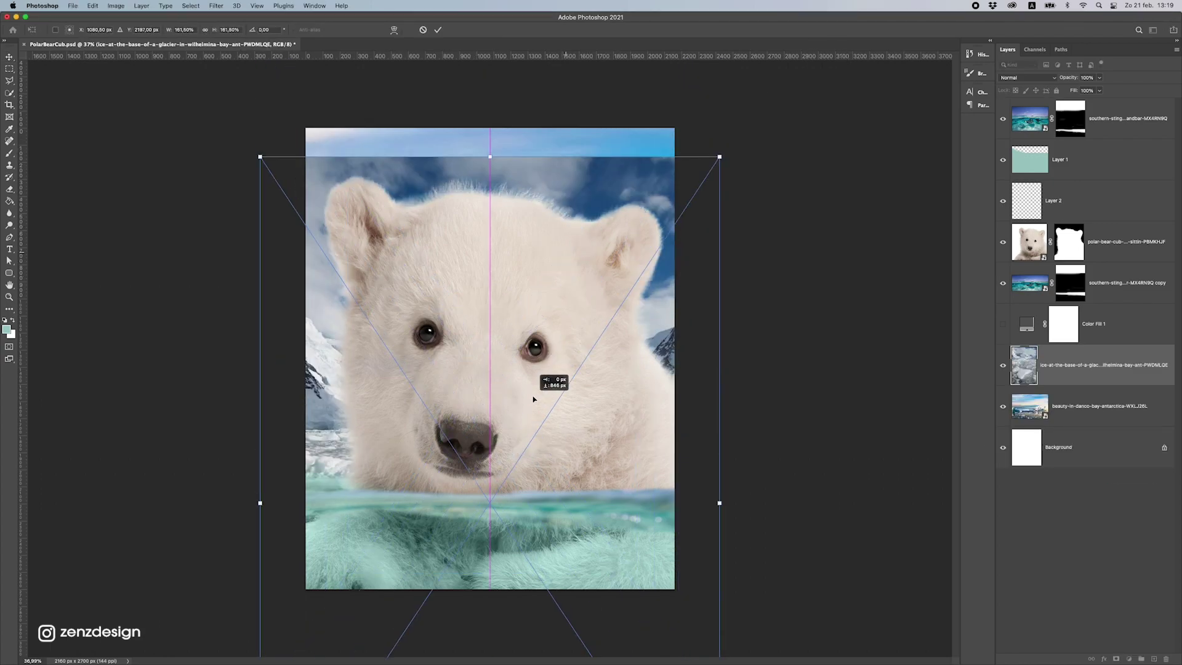
pyautogui.moveTo(724, 150); pyautogui.dragTo(828, 114)
pyautogui.moveTo(621, 193); pyautogui.dragTo(622, 226)
pyautogui.press('Return')
pyautogui.scroll(-3, 549, 259)
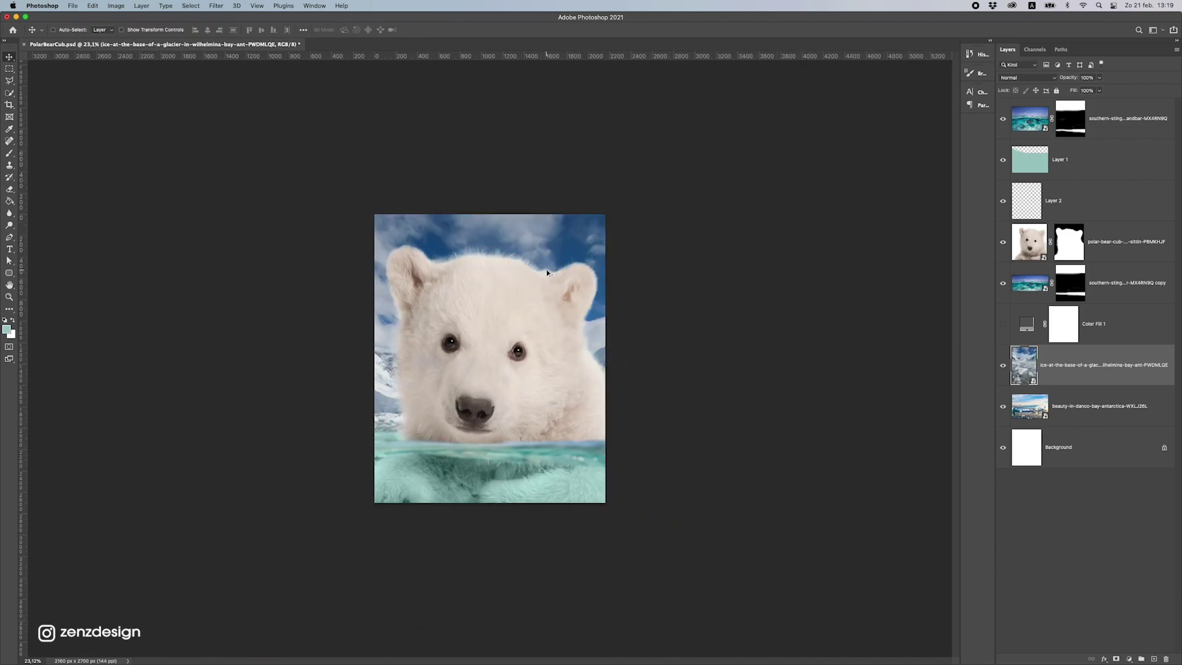
pyautogui.scroll(3, 534, 312)
# - Rasterize the glacier photo layer and add a Color Balance adjustment above it, shifting the midtones toward cyan and green
pyautogui.rightClick(1103, 374)
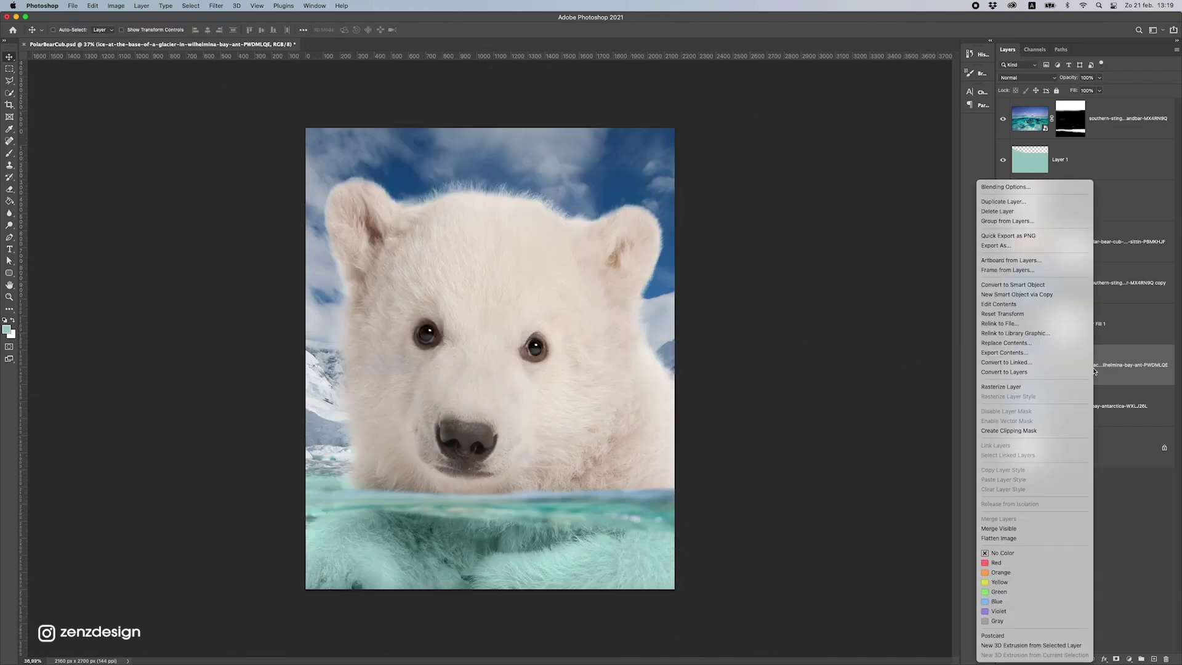
pyautogui.click(1031, 386)
pyautogui.click(1130, 658)
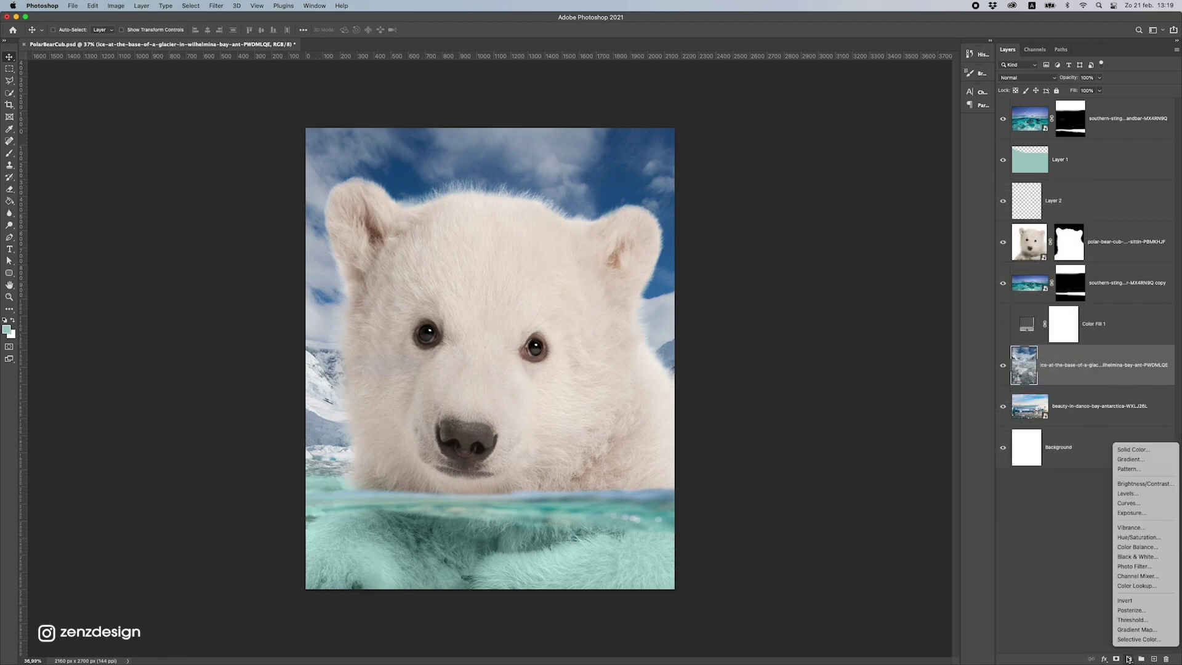
pyautogui.click(1136, 546)
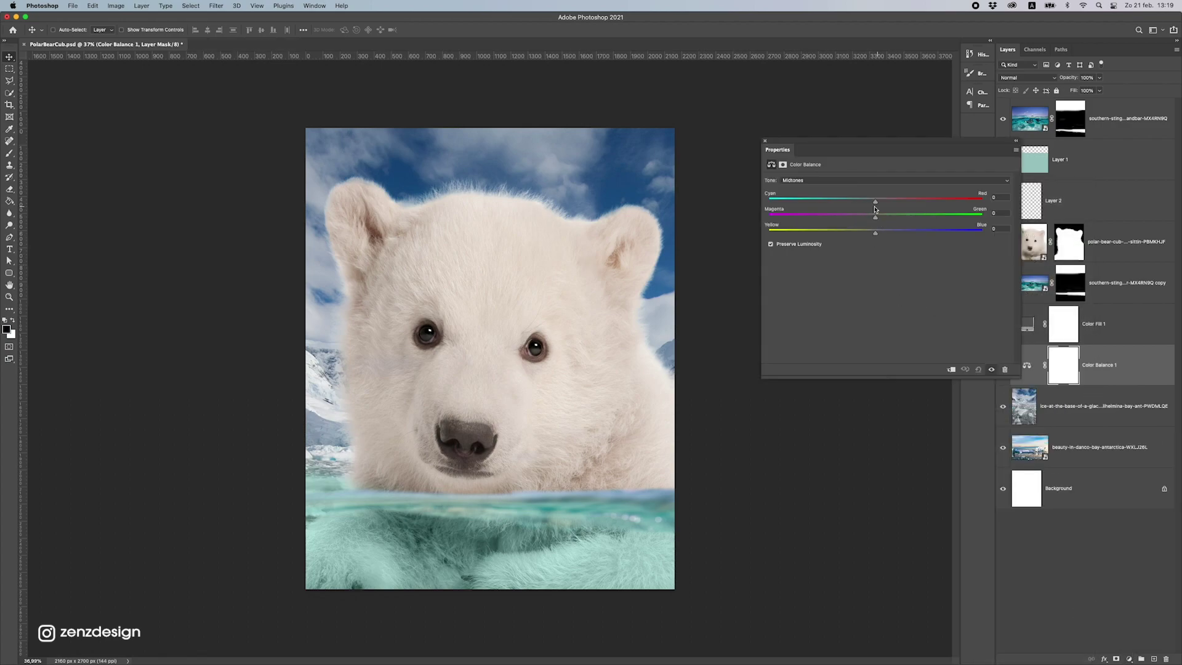
pyautogui.moveTo(865, 204); pyautogui.dragTo(916, 221)
pyautogui.click(766, 142)
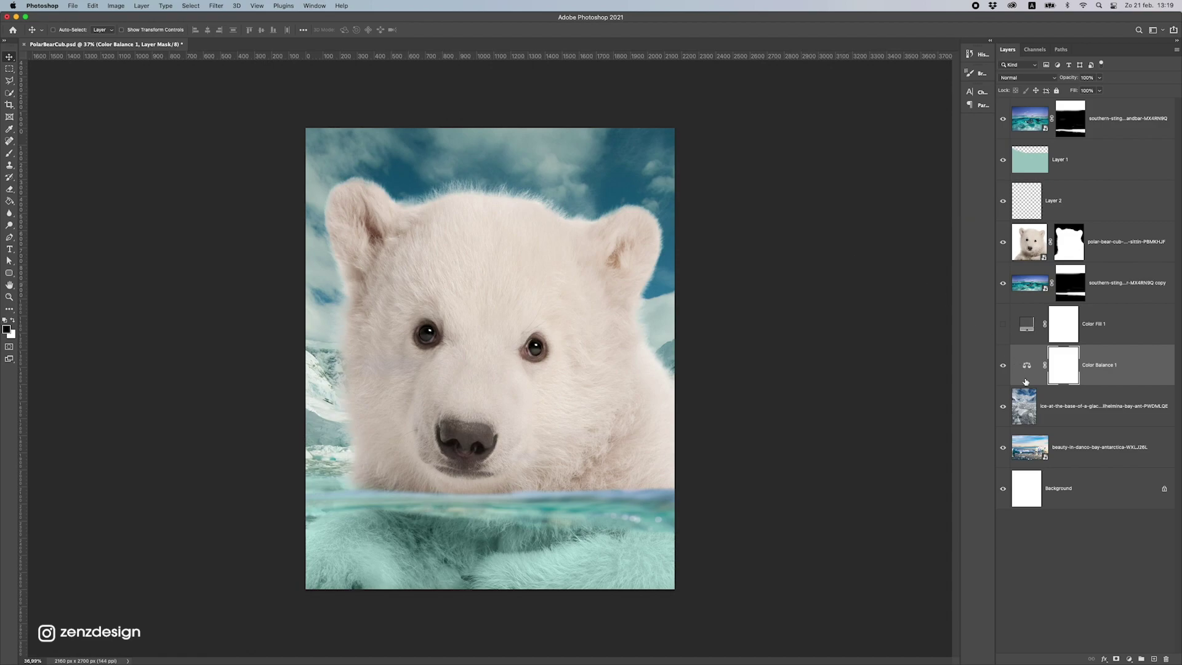
# - Apply a Lens Blur with a radius of 61 to the glacier photo layer
pyautogui.click(1024, 405)
pyautogui.click(216, 6)
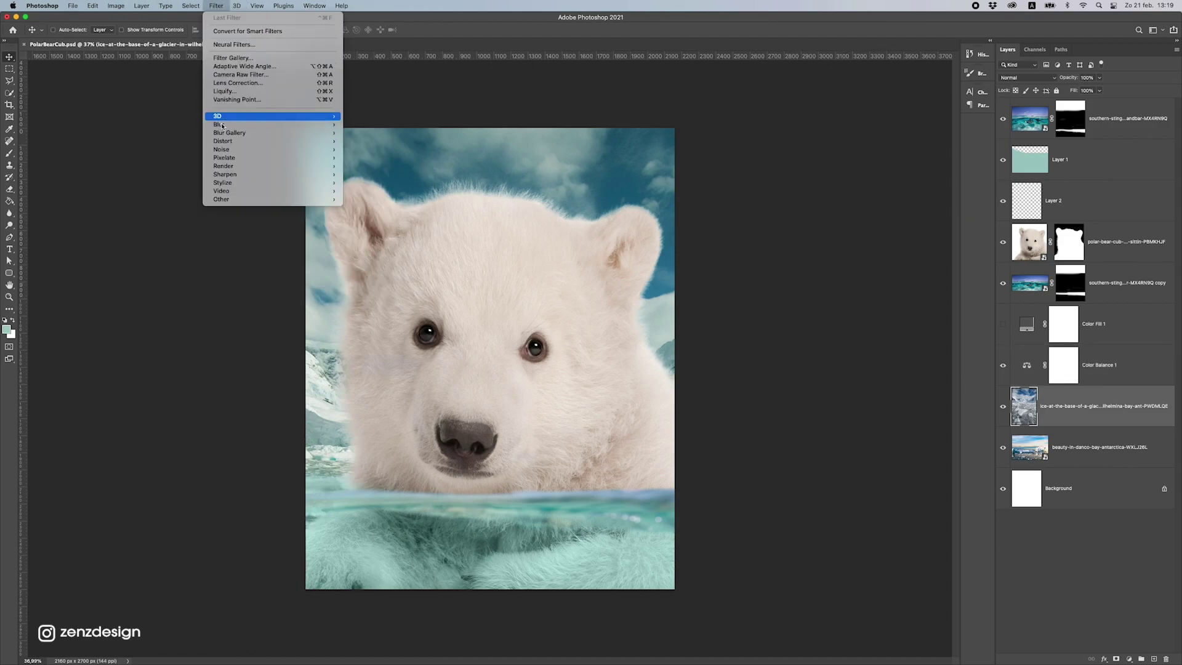
pyautogui.moveTo(234, 124)
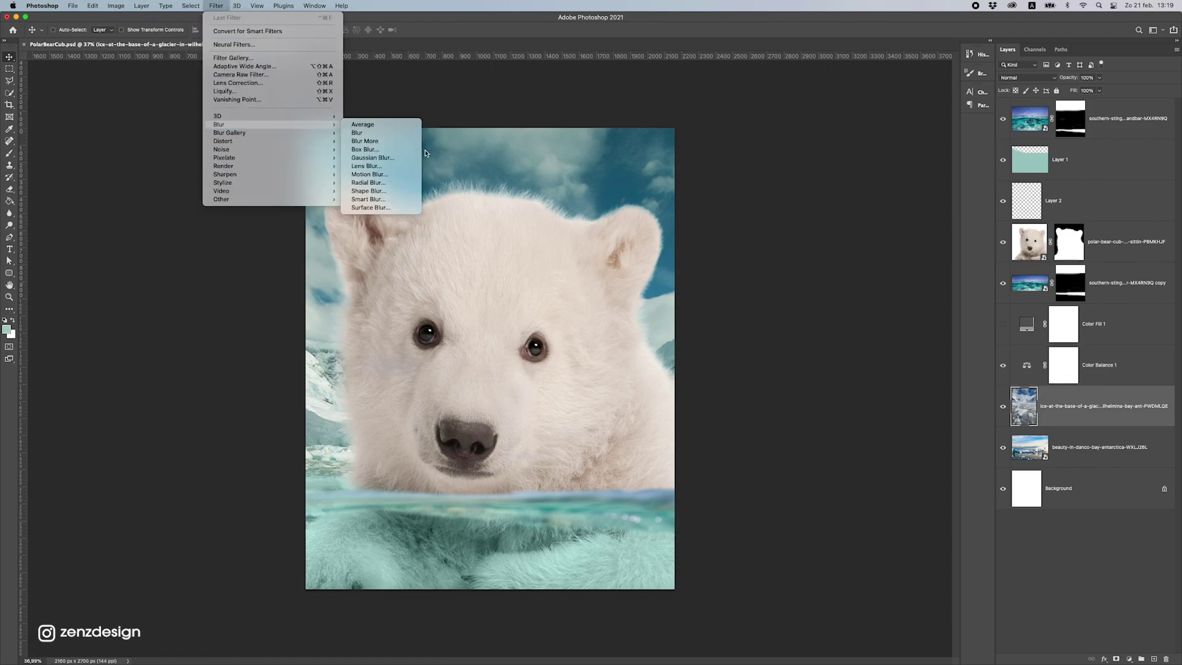
pyautogui.click(394, 167)
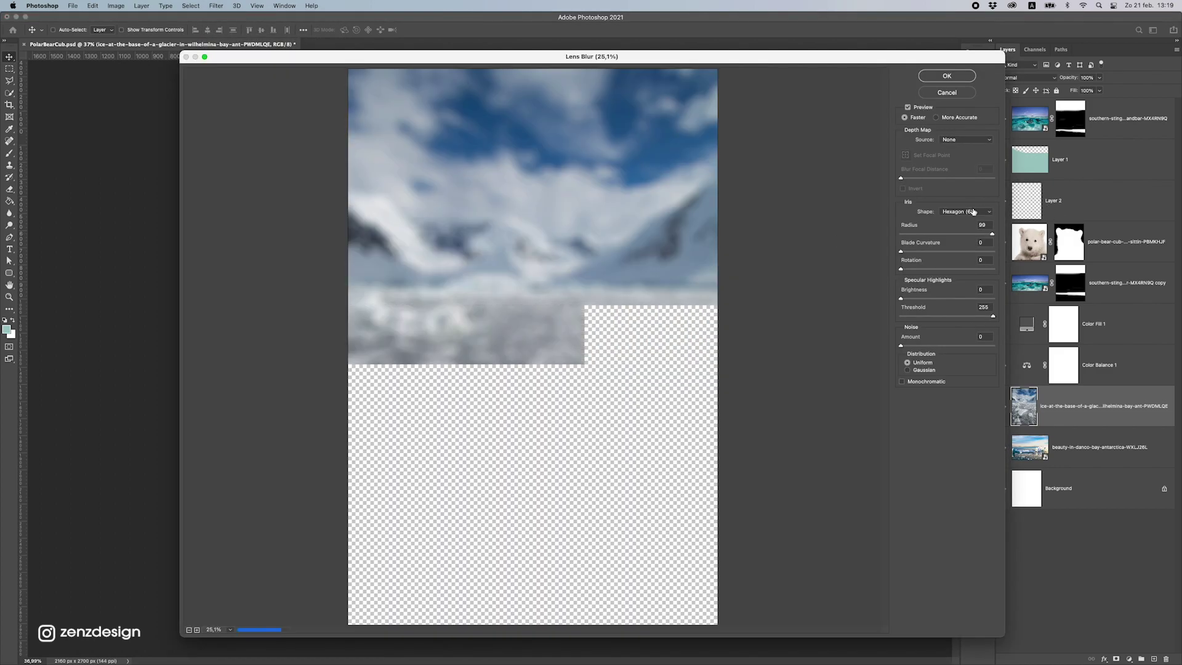
pyautogui.moveTo(930, 233); pyautogui.dragTo(958, 235)
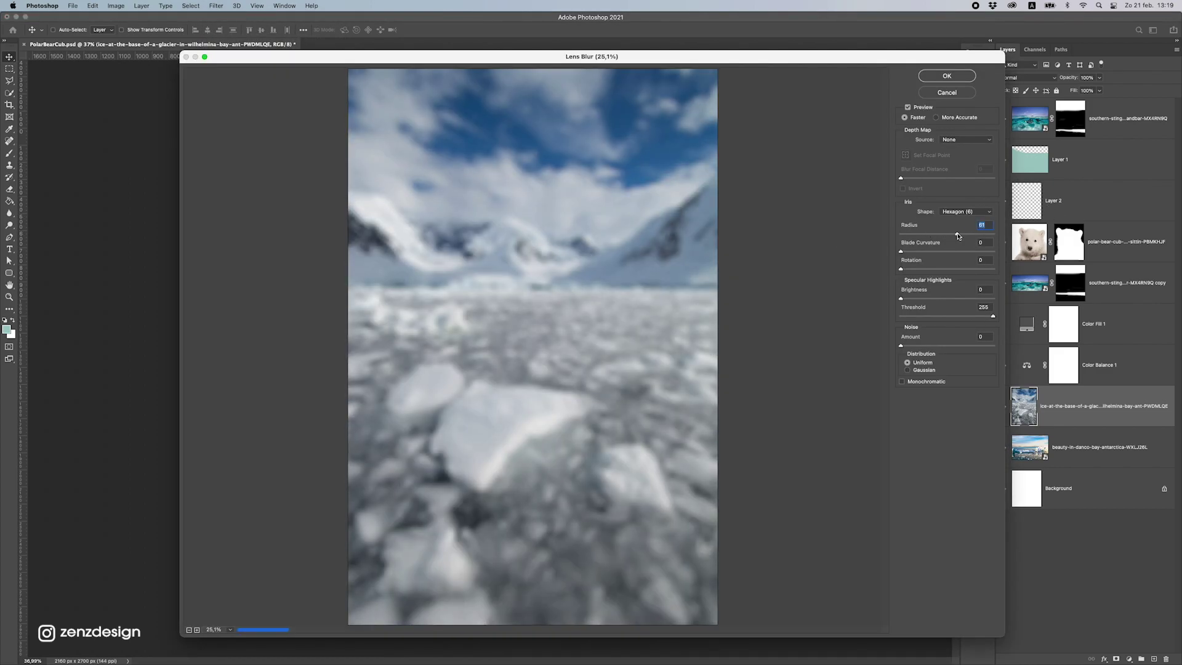
pyautogui.click(951, 80)
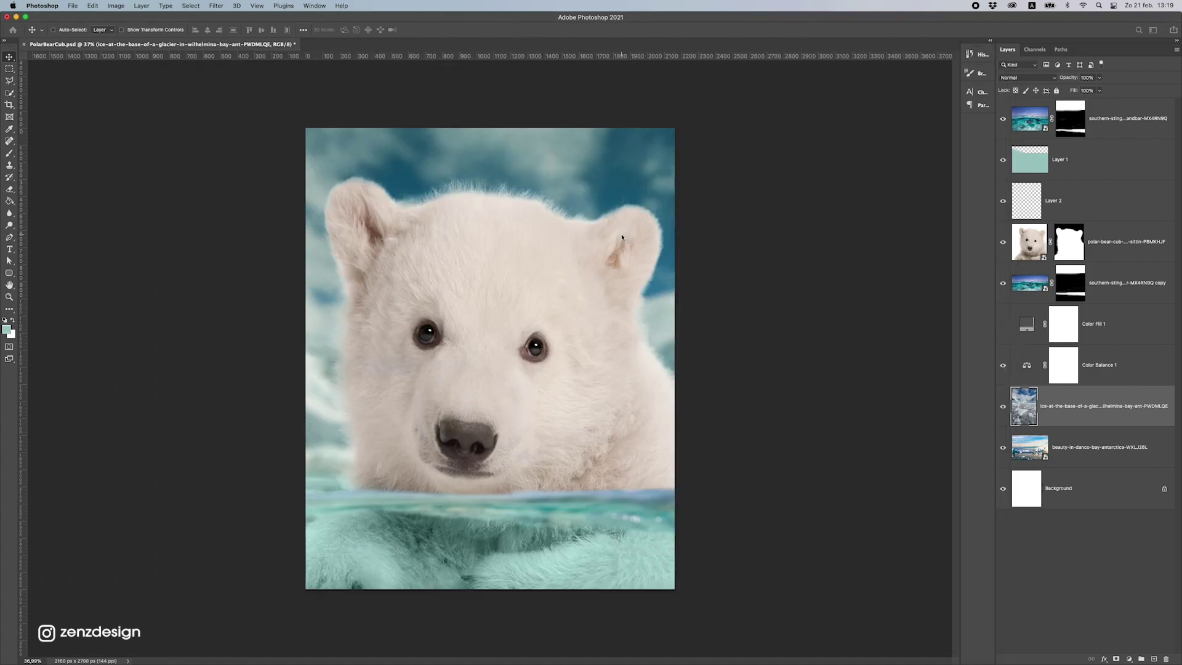
pyautogui.press('super+0')
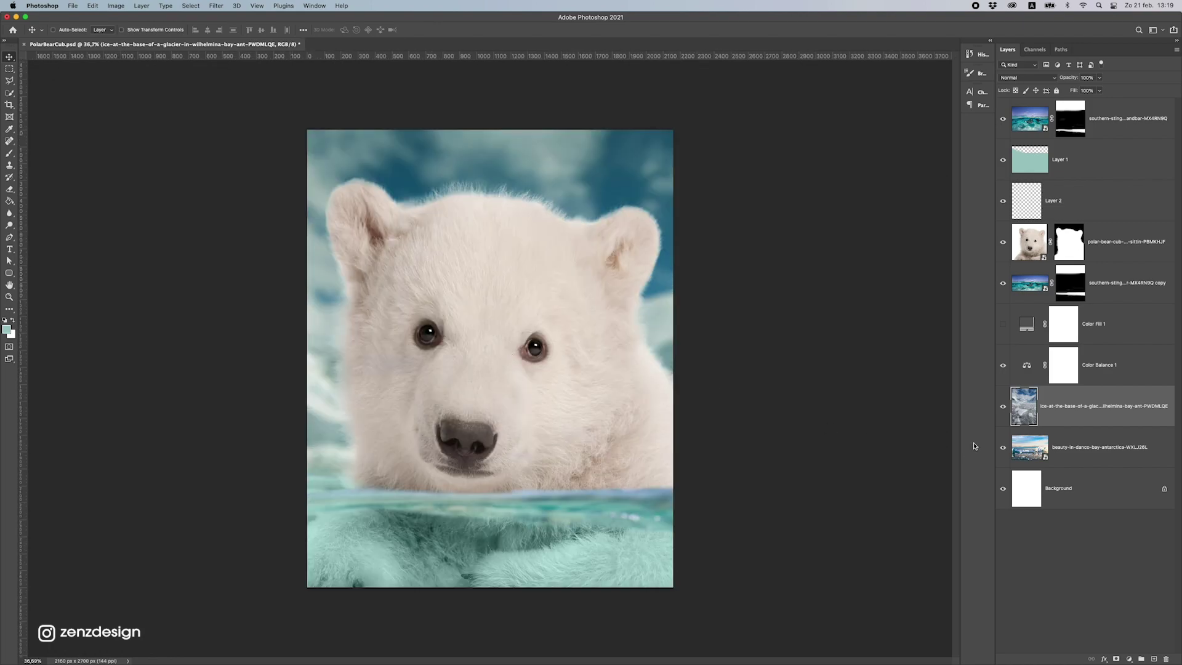
# - Add a Curves adjustment above the glacier photo and brighten the background by moving the white point to input 204
pyautogui.click(1128, 659)
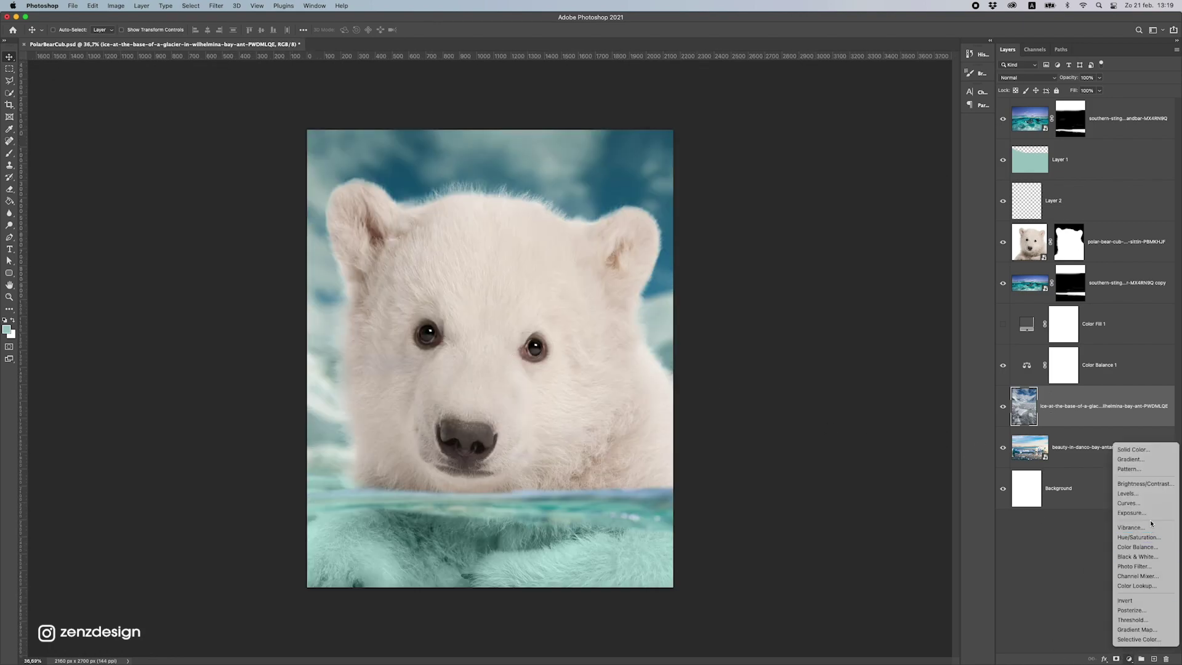
pyautogui.click(1139, 504)
pyautogui.moveTo(954, 204)
pyautogui.mouseDown()
pyautogui.moveTo(920, 202)
pyautogui.moveTo(931, 203)
pyautogui.mouseUp()
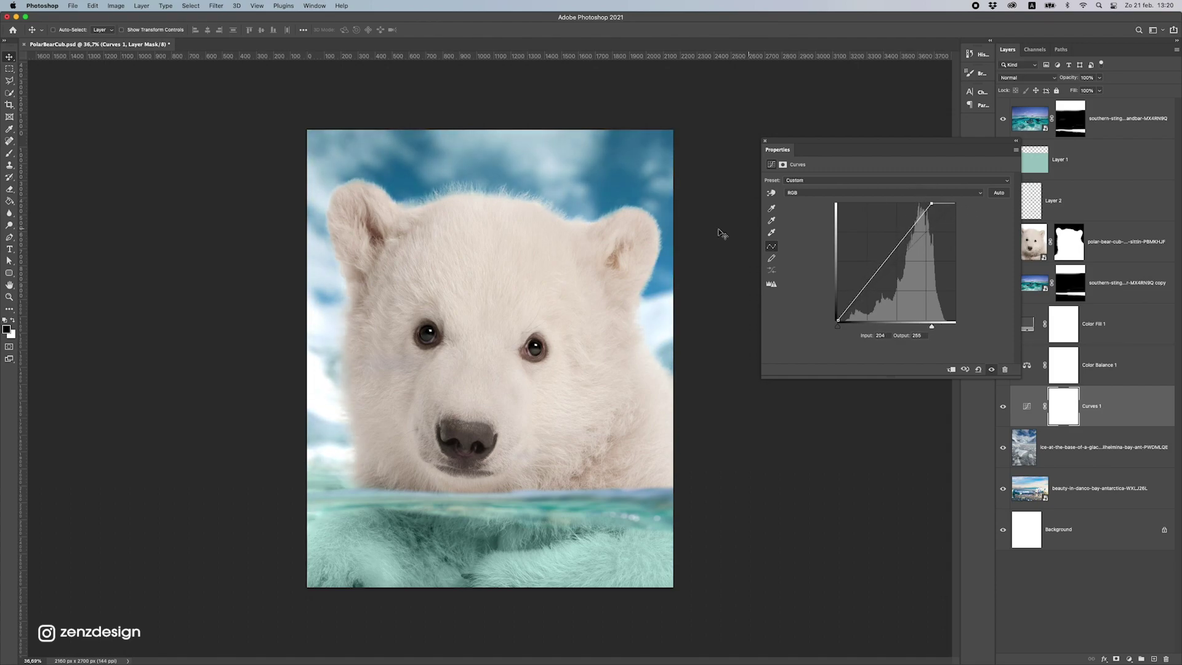
pyautogui.scroll(-2, 598, 312)
pyautogui.scroll(5, 599, 312)
pyautogui.scroll(-3, 538, 214)
pyautogui.click(762, 142)
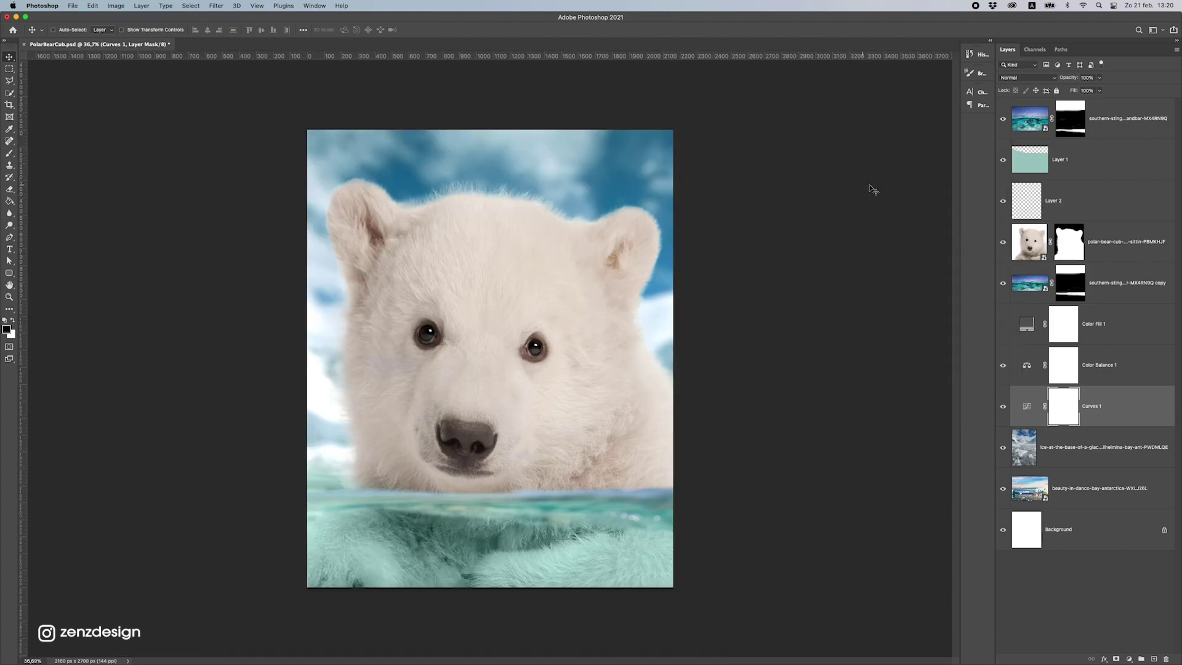
# - Create a new layer at the top of the stack and set the foreground color to light peach, ffe5c6
pyautogui.click(1121, 123)
pyautogui.click(1151, 658)
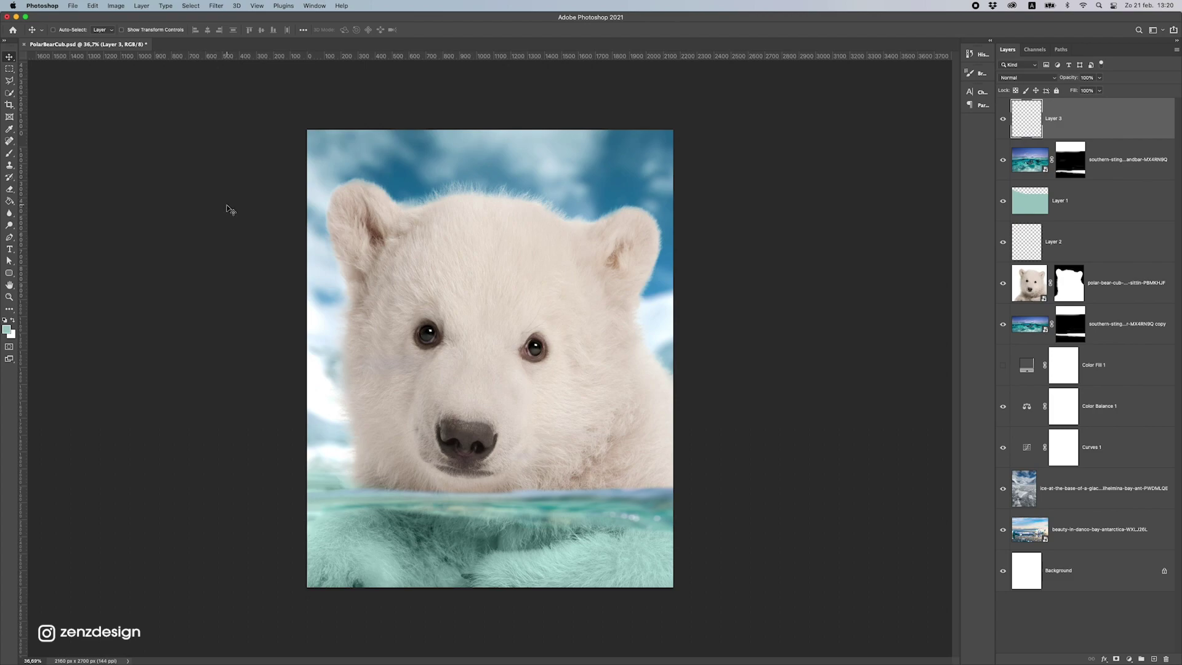
pyautogui.press('b')
pyautogui.click(9, 331)
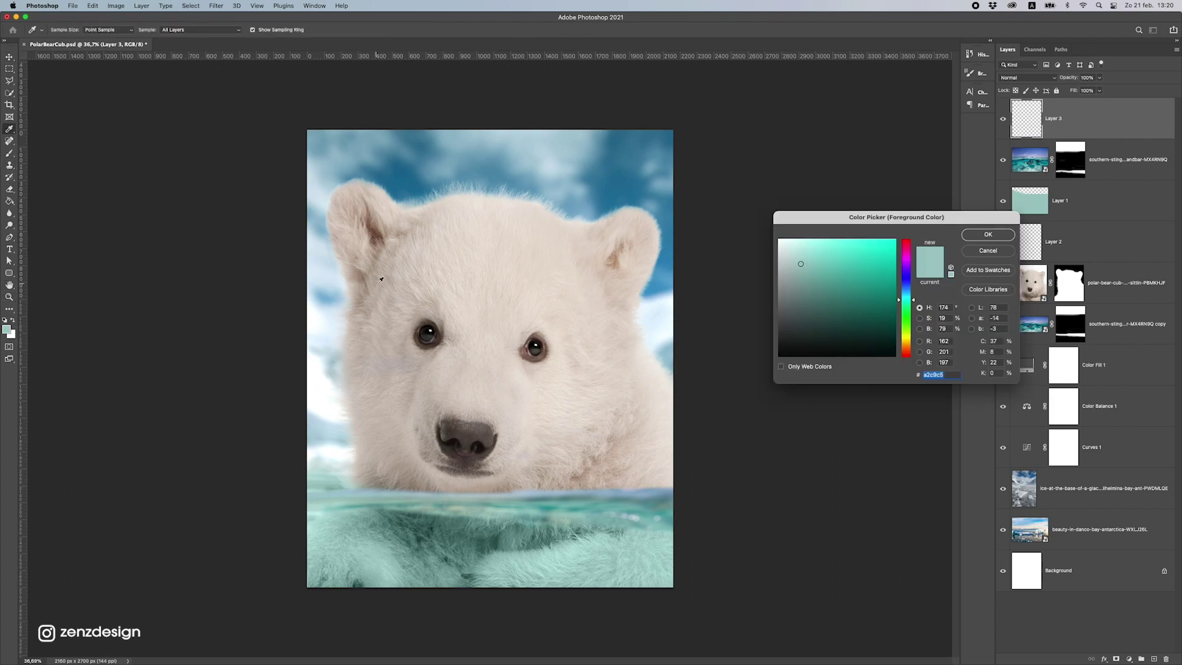
pyautogui.click(325, 285)
pyautogui.moveTo(907, 288); pyautogui.dragTo(911, 346)
pyautogui.moveTo(837, 277); pyautogui.dragTo(804, 217)
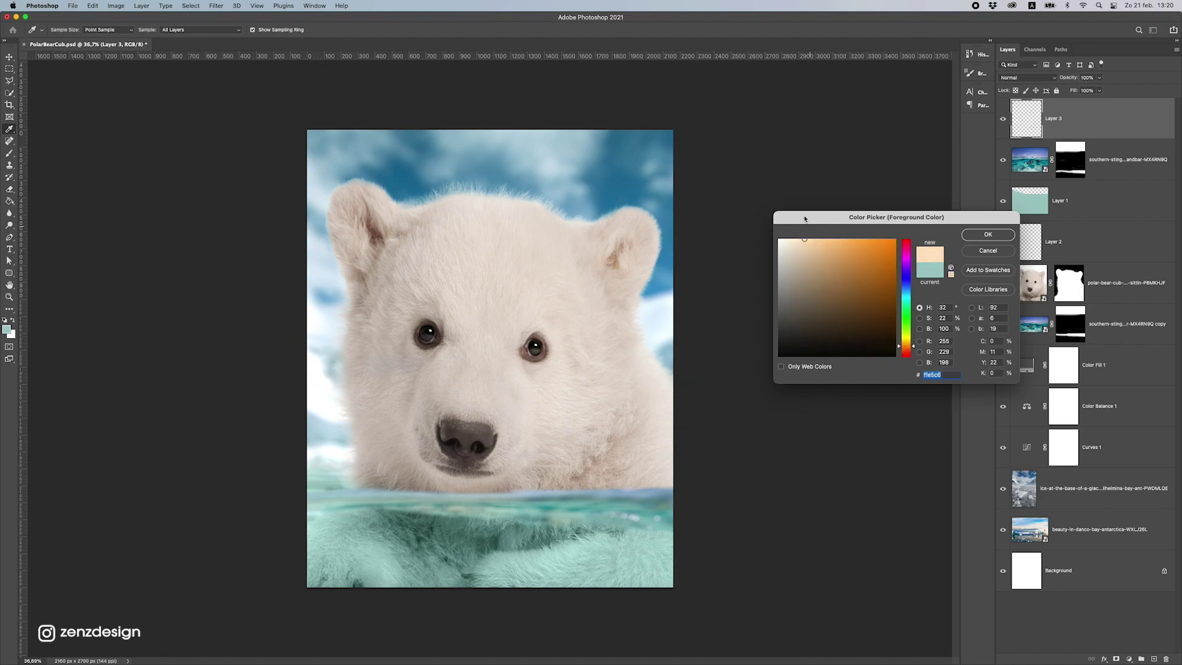
pyautogui.click(987, 235)
# - Paint one soft peach spot on the bear's forehead on the new layer and set its blend mode to Screen
pyautogui.press('b')
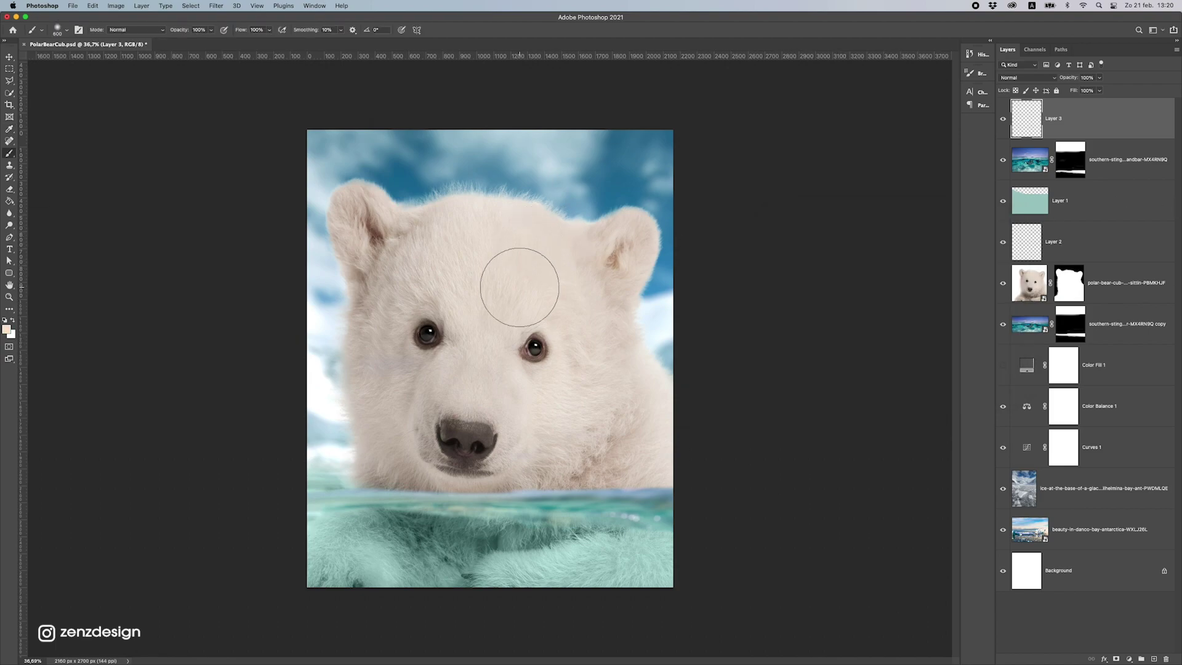
pyautogui.click(511, 285)
pyautogui.click(10, 56)
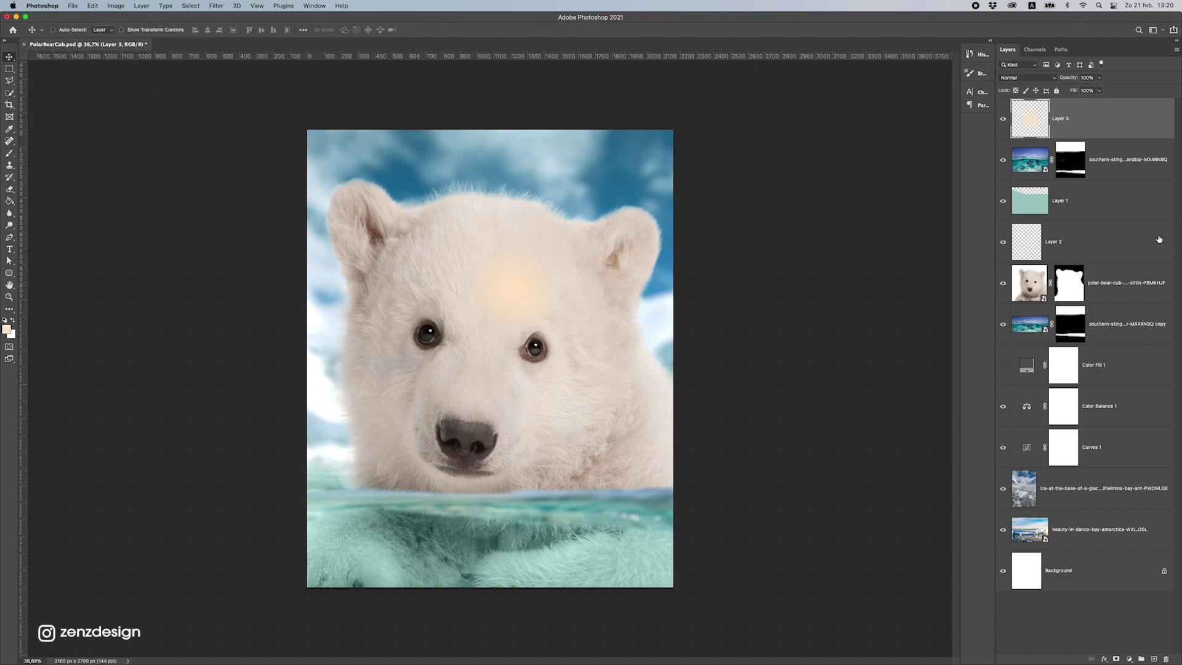
pyautogui.click(1027, 78)
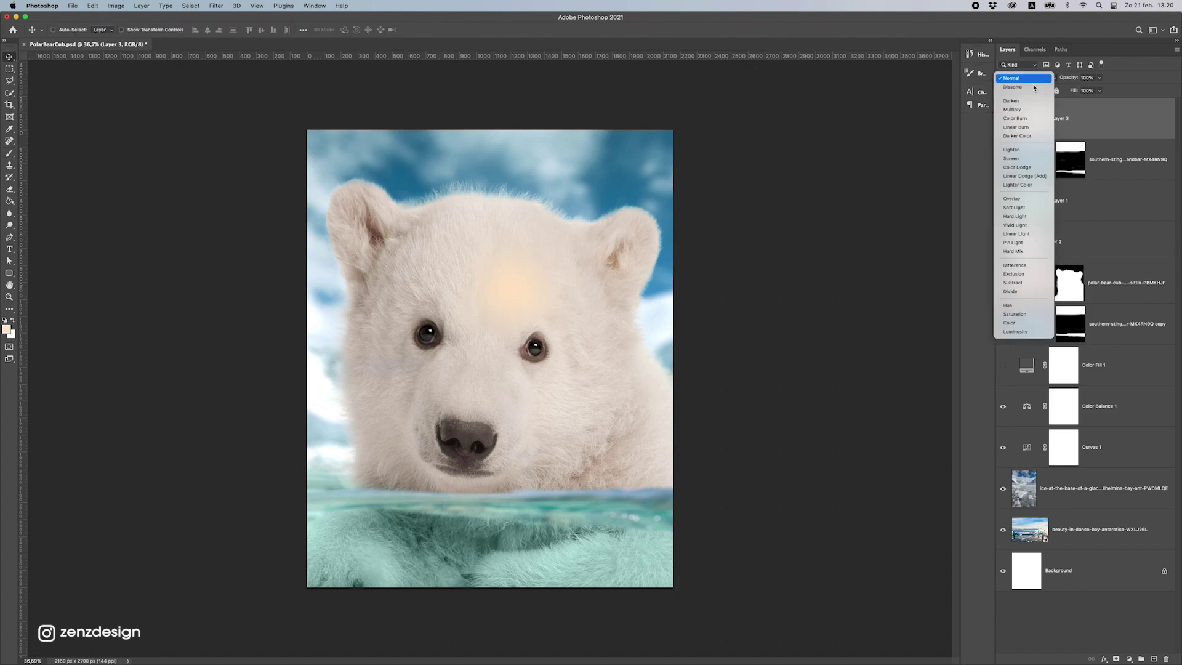
pyautogui.click(1016, 161)
# - Move the peach glow to the bear's left edge and enlarge it into a broad light over that side
pyautogui.moveTo(588, 240)
pyautogui.mouseDown()
pyautogui.moveTo(453, 243)
pyautogui.moveTo(456, 256)
pyautogui.mouseUp()
pyautogui.hotkey('ctrl', 't')
pyautogui.moveTo(434, 204); pyautogui.dragTo(550, 92)
pyautogui.moveTo(364, 323); pyautogui.dragTo(329, 342)
pyautogui.press('Return')
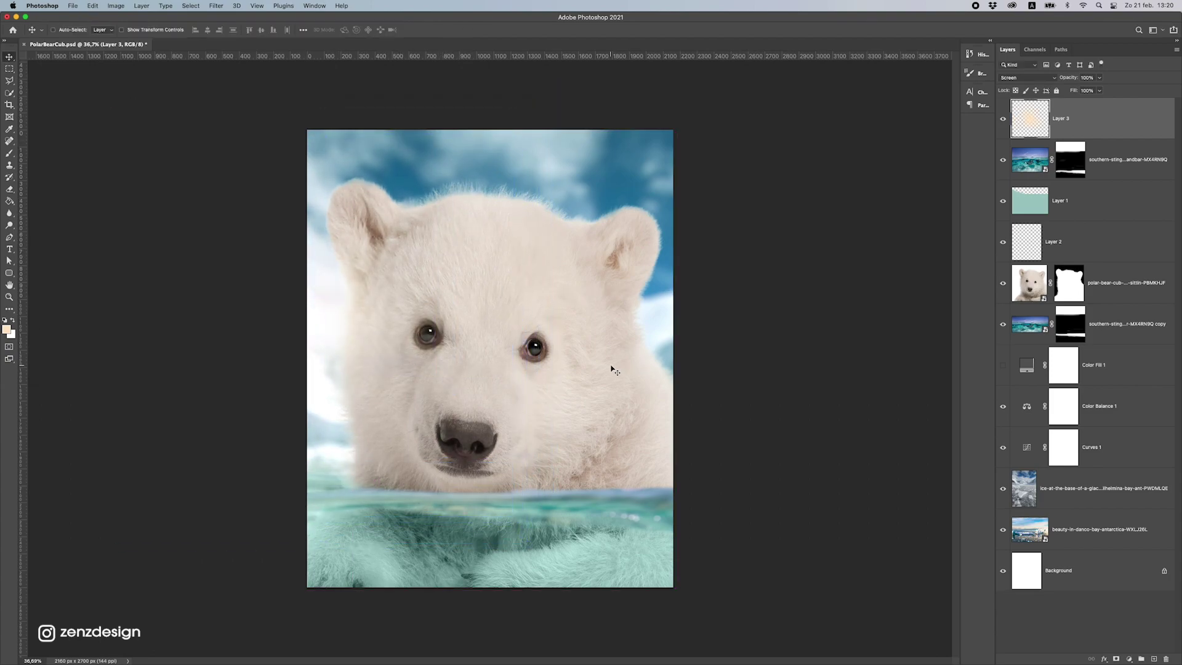
# - Add a Curves adjustment clipped to the bear layer, lowering the white point and bending the curve at input 158, output 90
pyautogui.keyDown('ctrl'); pyautogui.click(609, 368); pyautogui.keyUp('ctrl')
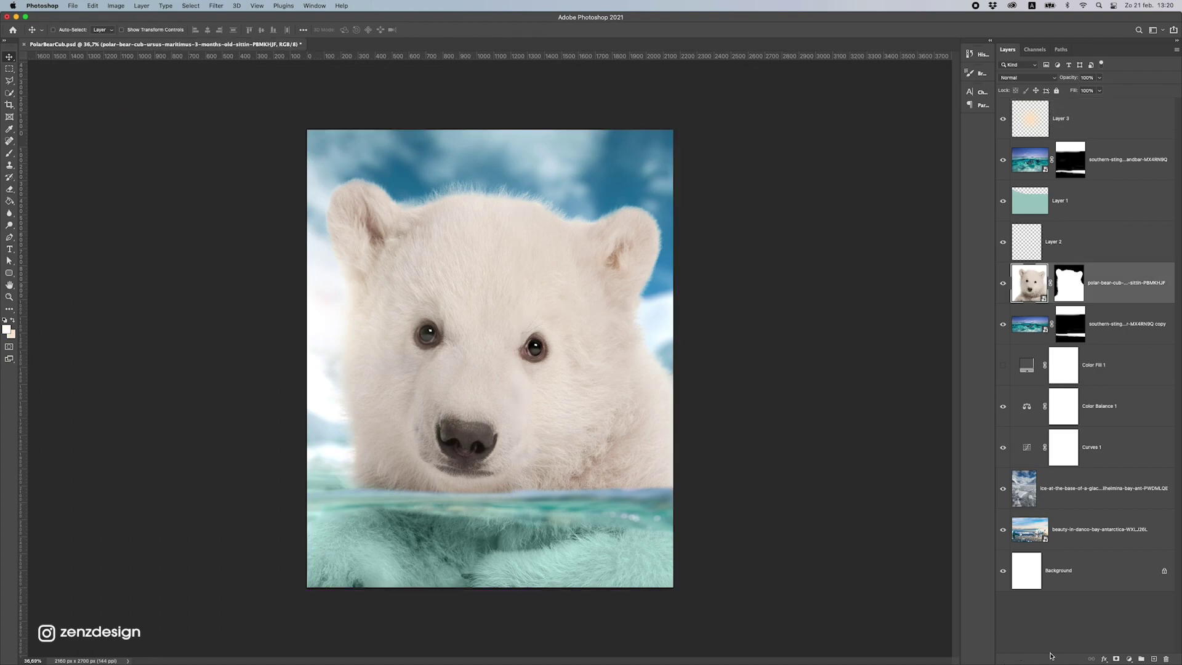
pyautogui.click(1129, 660)
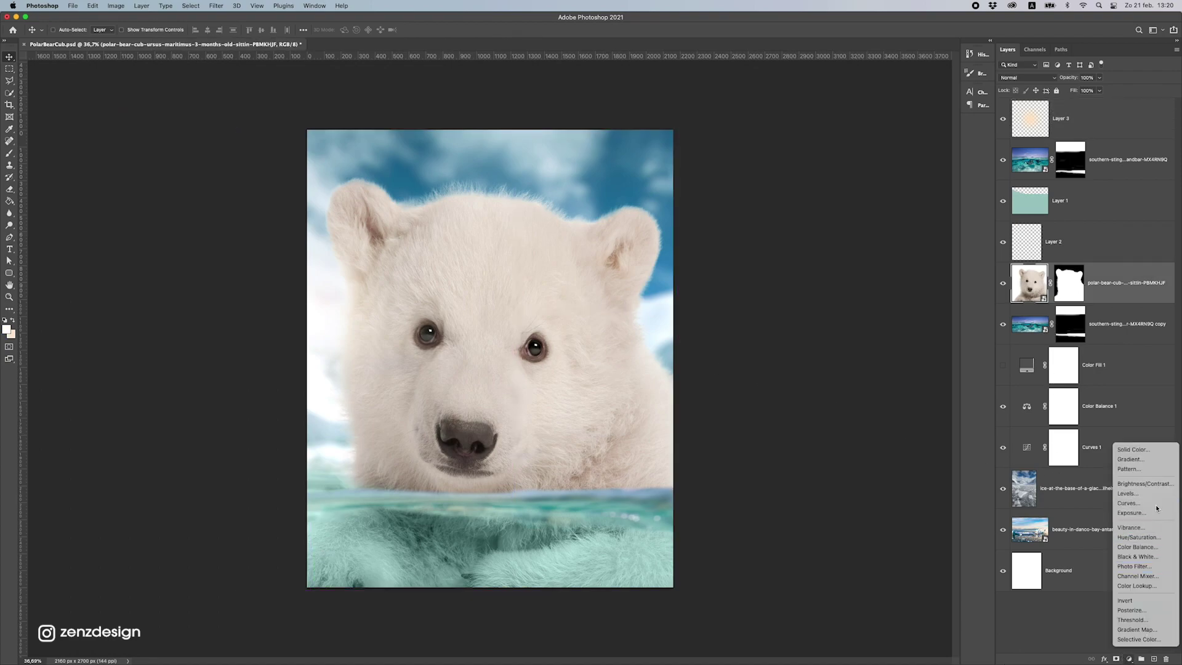
pyautogui.click(1133, 502)
pyautogui.click(966, 369)
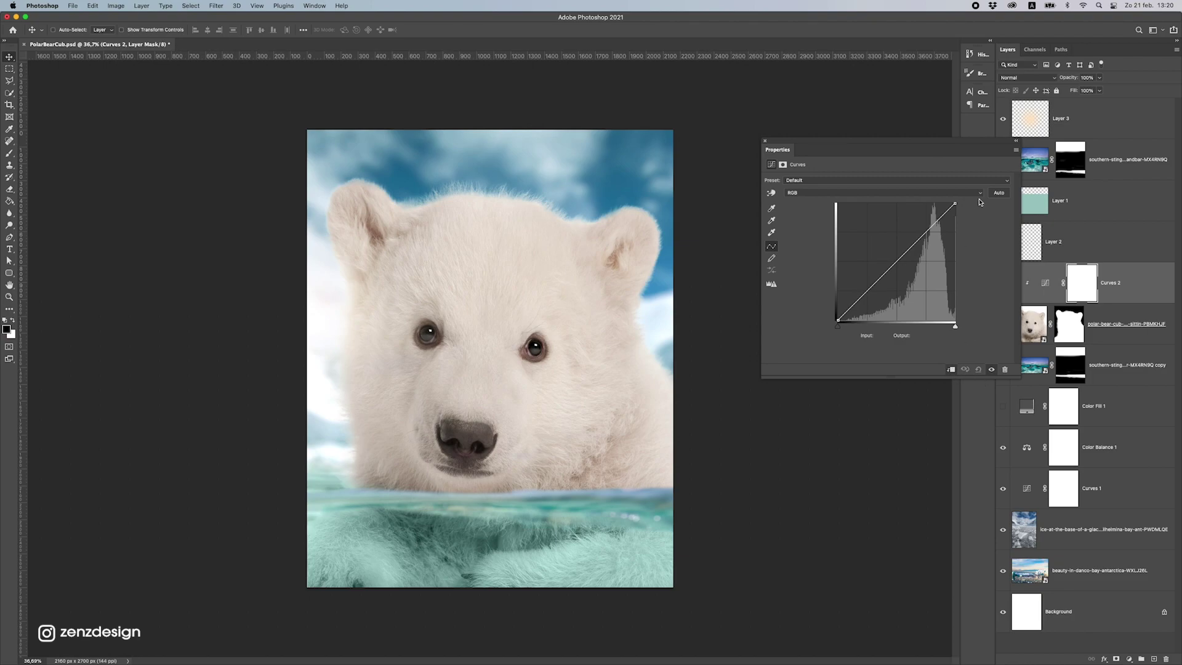
pyautogui.moveTo(957, 205); pyautogui.dragTo(962, 237)
pyautogui.moveTo(901, 277); pyautogui.dragTo(907, 283)
pyautogui.press('super+z')
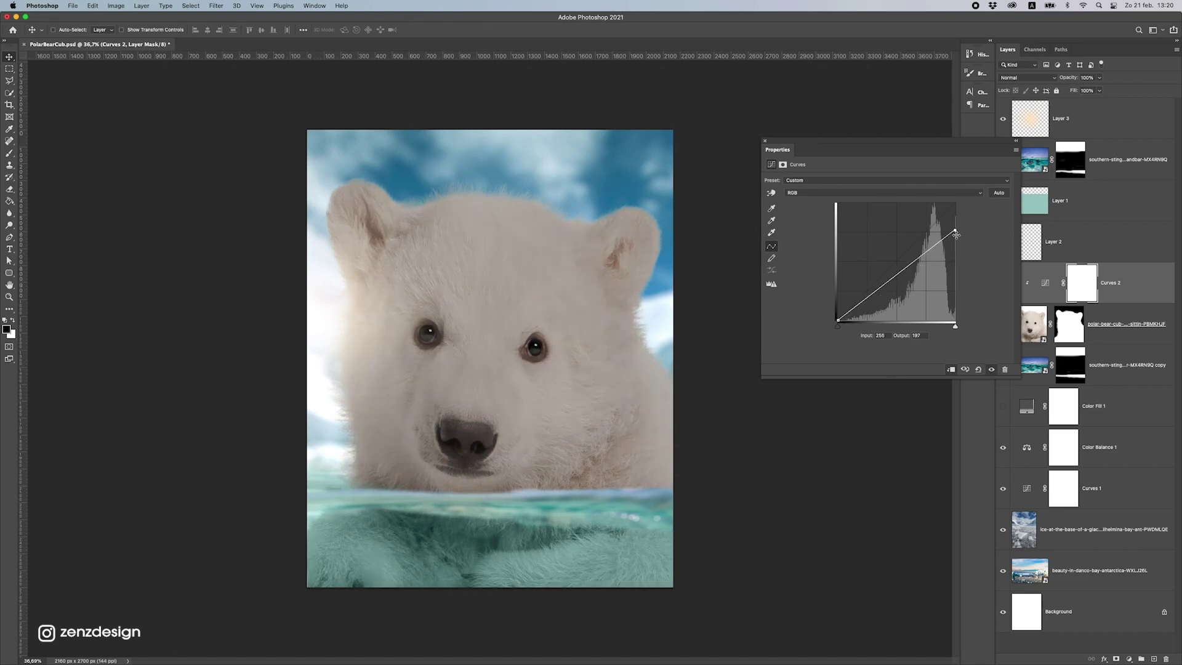
pyautogui.moveTo(955, 231); pyautogui.dragTo(959, 243)
pyautogui.moveTo(909, 279); pyautogui.dragTo(911, 279)
# - Paint black on the clipped Curves mask along the bear's left side, the top of its head and its outer edges to restore highlights
pyautogui.press('b')
pyautogui.moveTo(343, 356)
pyautogui.mouseDown()
pyautogui.moveTo(371, 313)
pyautogui.moveTo(314, 278)
pyautogui.moveTo(399, 336)
pyautogui.moveTo(415, 418)
pyautogui.moveTo(429, 429)
pyautogui.moveTo(388, 431)
pyautogui.moveTo(397, 446)
pyautogui.moveTo(310, 479)
pyautogui.moveTo(399, 428)
pyautogui.moveTo(401, 471)
pyautogui.moveTo(279, 514)
pyautogui.moveTo(370, 449)
pyautogui.moveTo(272, 535)
pyautogui.moveTo(411, 289)
pyautogui.moveTo(453, 389)
pyautogui.moveTo(303, 168)
pyautogui.moveTo(350, 258)
pyautogui.moveTo(383, 262)
pyautogui.moveTo(412, 184)
pyautogui.moveTo(374, 166)
pyautogui.moveTo(338, 183)
pyautogui.moveTo(382, 185)
pyautogui.moveTo(406, 210)
pyautogui.moveTo(562, 192)
pyautogui.mouseUp()
pyautogui.press('[')
pyautogui.press('[')
pyautogui.press('[')
pyautogui.moveTo(472, 201)
pyautogui.mouseDown()
pyautogui.moveTo(574, 217)
pyautogui.moveTo(650, 197)
pyautogui.mouseUp()
pyautogui.press(']')
pyautogui.press(']')
pyautogui.press(']')
pyautogui.press(']')
pyautogui.moveTo(576, 212)
pyautogui.mouseDown()
pyautogui.moveTo(374, 187)
pyautogui.moveTo(307, 217)
pyautogui.moveTo(332, 249)
pyautogui.mouseUp()
pyautogui.press('super+z')
pyautogui.moveTo(657, 326); pyautogui.dragTo(691, 353)
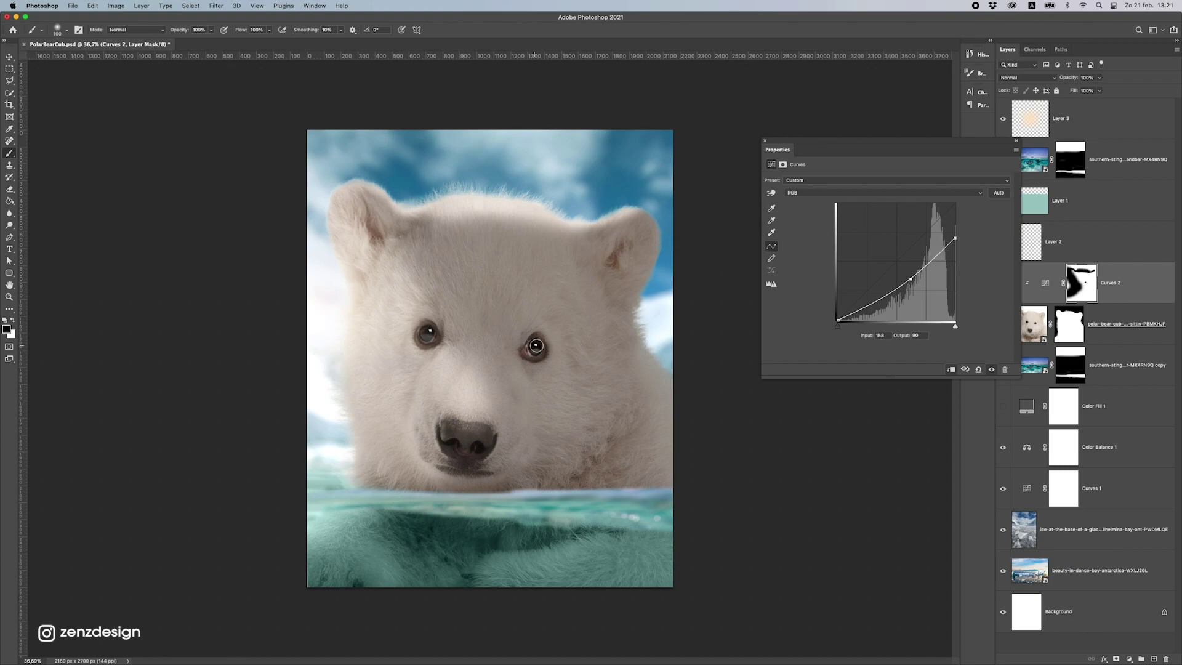
# - Paint diagonal light streaks over the underwater fur in black on the clipped Curves mask using a larger brush
pyautogui.scroll(-15, 439, 371)
pyautogui.scroll(15, 438, 371)
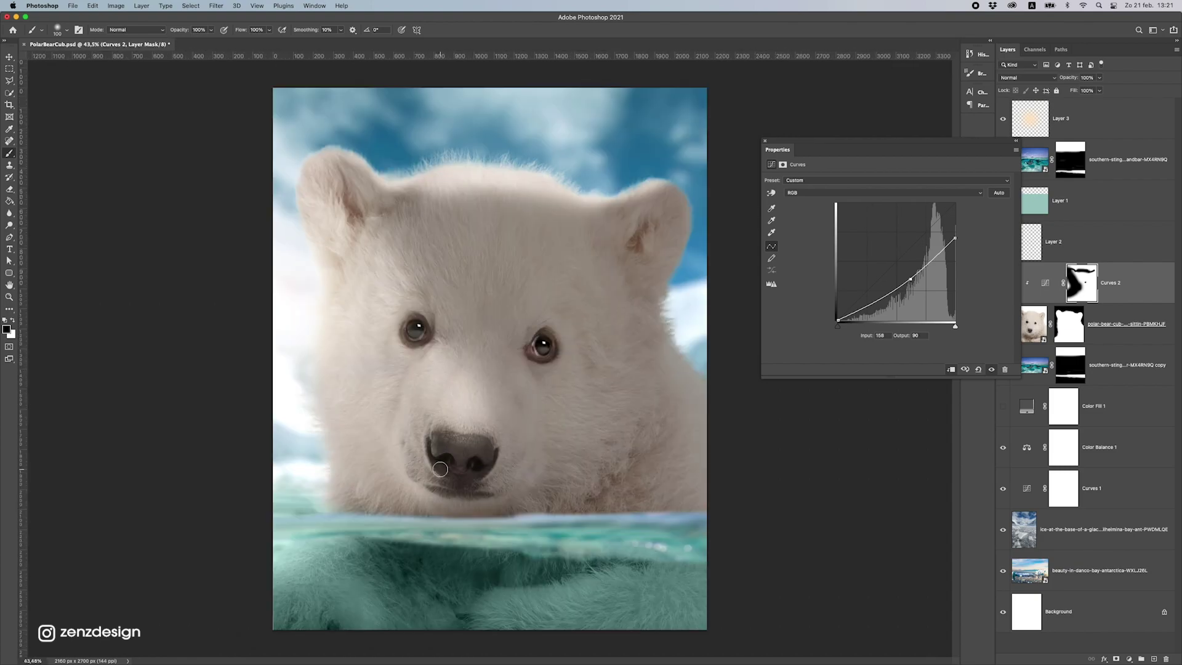
pyautogui.press(']')
pyautogui.moveTo(326, 557)
pyautogui.mouseDown()
pyautogui.moveTo(247, 594)
pyautogui.moveTo(288, 625)
pyautogui.mouseUp()
pyautogui.moveTo(330, 530); pyautogui.dragTo(377, 621)
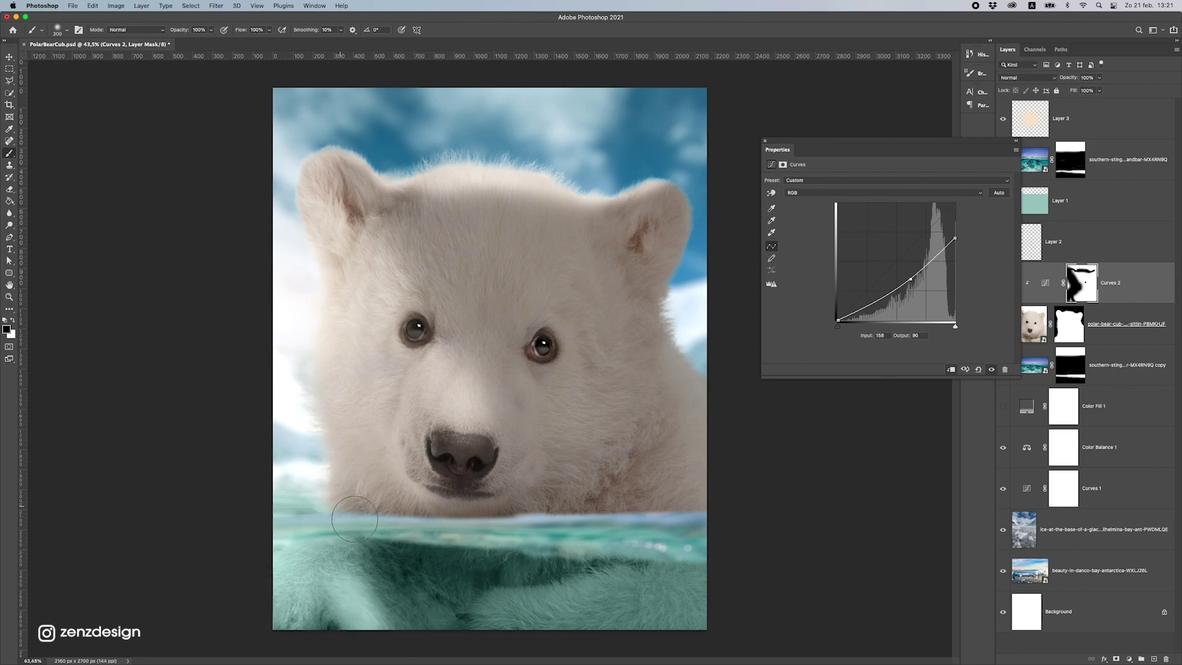
pyautogui.moveTo(339, 506); pyautogui.dragTo(483, 622)
pyautogui.moveTo(428, 505); pyautogui.dragTo(739, 652)
pyautogui.press('super+z')
pyautogui.moveTo(424, 557)
pyautogui.mouseDown()
pyautogui.moveTo(528, 641)
pyautogui.moveTo(675, 638)
pyautogui.mouseUp()
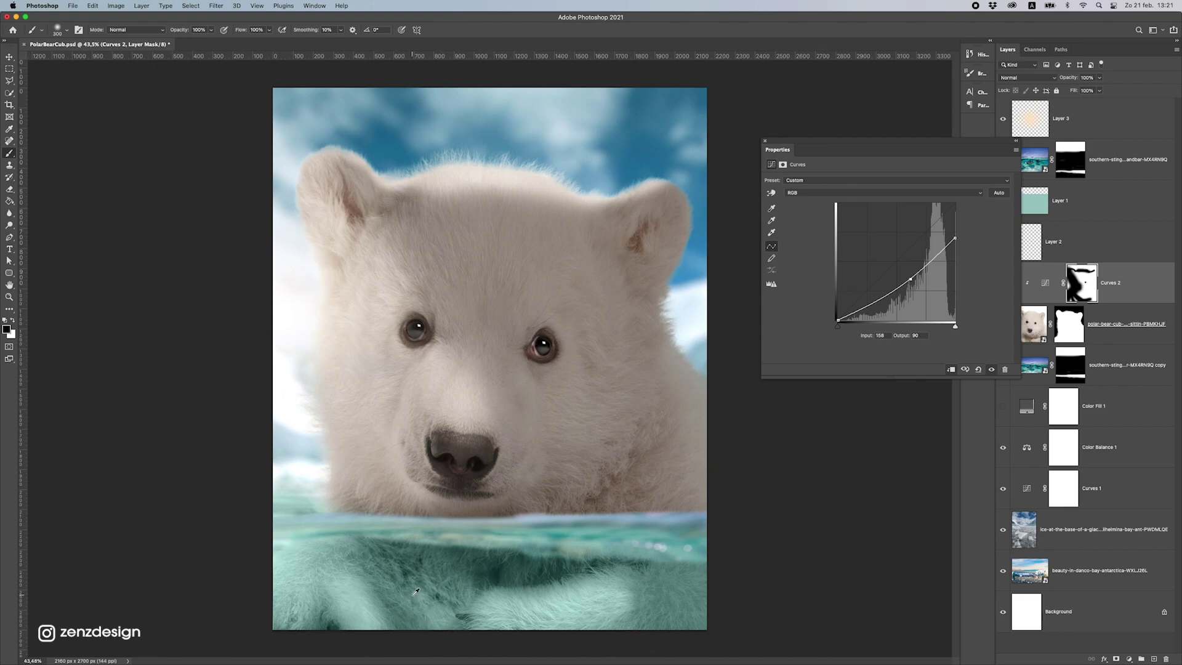
# - Brush away the darkening on the bridge of the bear's snout in the clipped Curves mask, undoing unwanted strokes
pyautogui.scroll(-5, 416, 591)
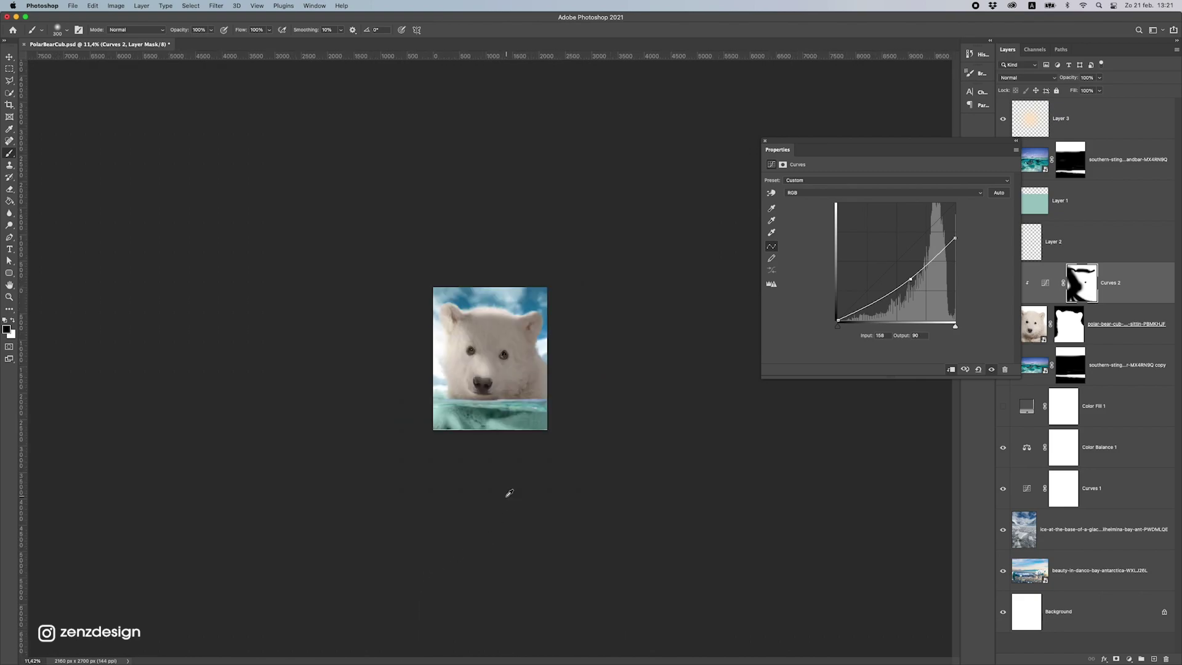
pyautogui.scroll(4, 505, 490)
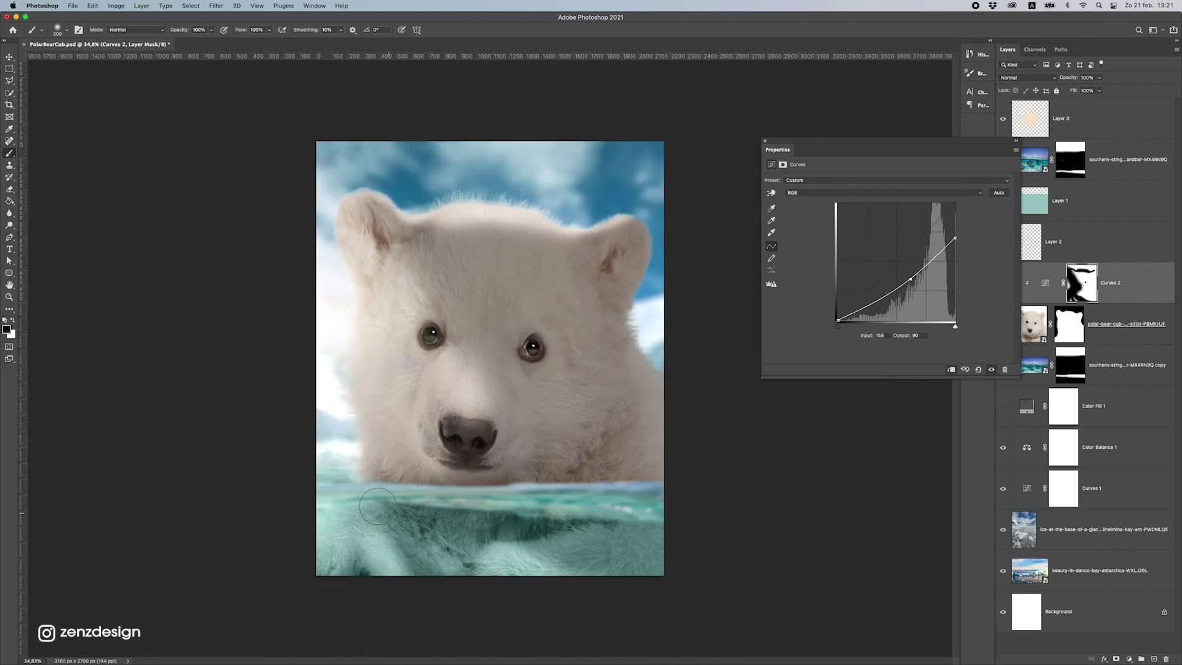
pyautogui.moveTo(482, 377)
pyautogui.mouseDown()
pyautogui.moveTo(371, 263)
pyautogui.moveTo(494, 402)
pyautogui.mouseUp()
pyautogui.press('super+z')
pyautogui.press('super+z')
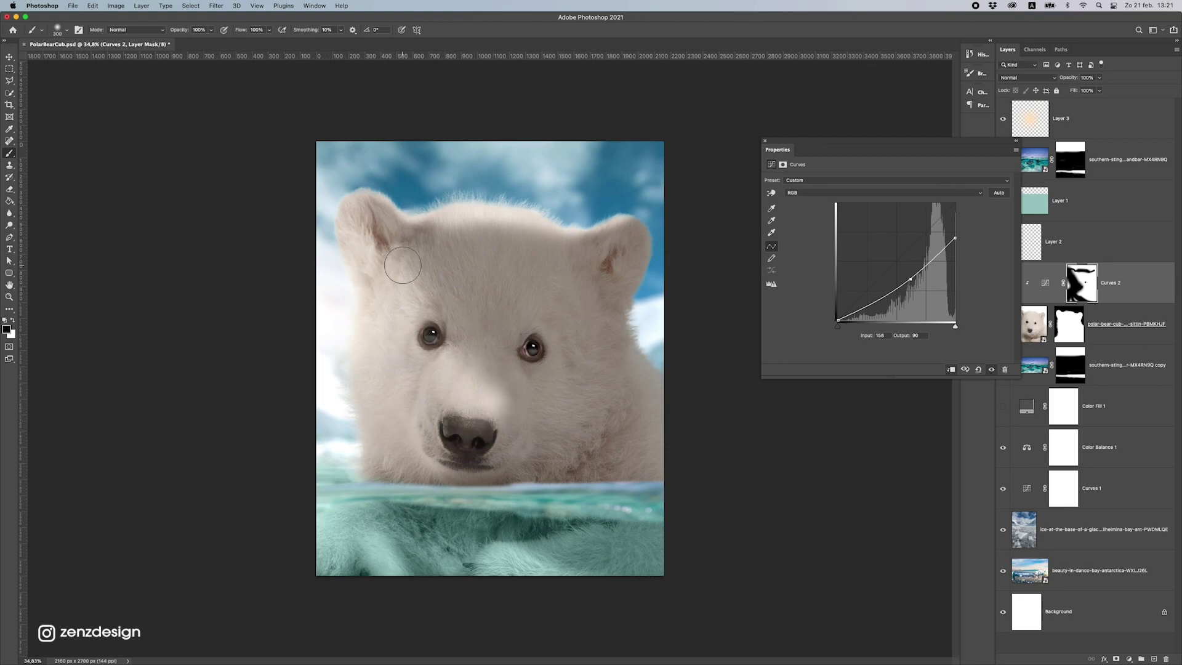
pyautogui.moveTo(415, 210)
pyautogui.mouseDown()
pyautogui.moveTo(582, 182)
pyautogui.moveTo(479, 232)
pyautogui.moveTo(448, 215)
pyautogui.moveTo(629, 212)
pyautogui.mouseUp()
pyautogui.press('super+z')
pyautogui.press('super+z')
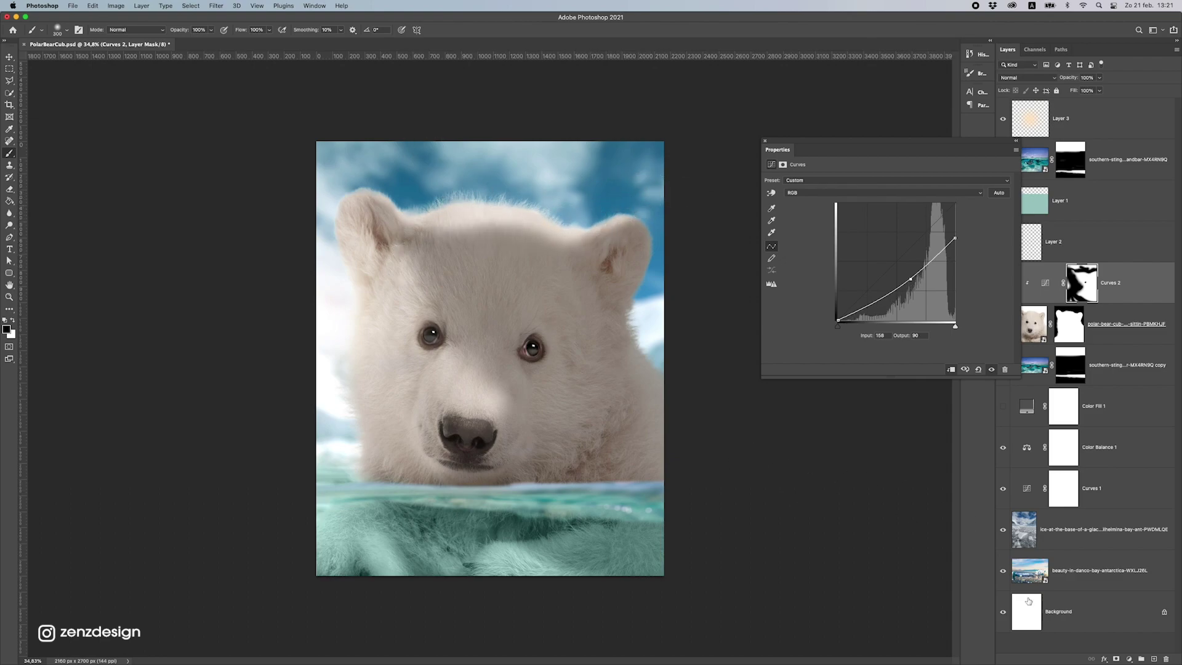
# - Add a new empty layer above the Curves adjustment and clip it to the bear layer
pyautogui.click(1154, 659)
pyautogui.rightClick(1073, 283)
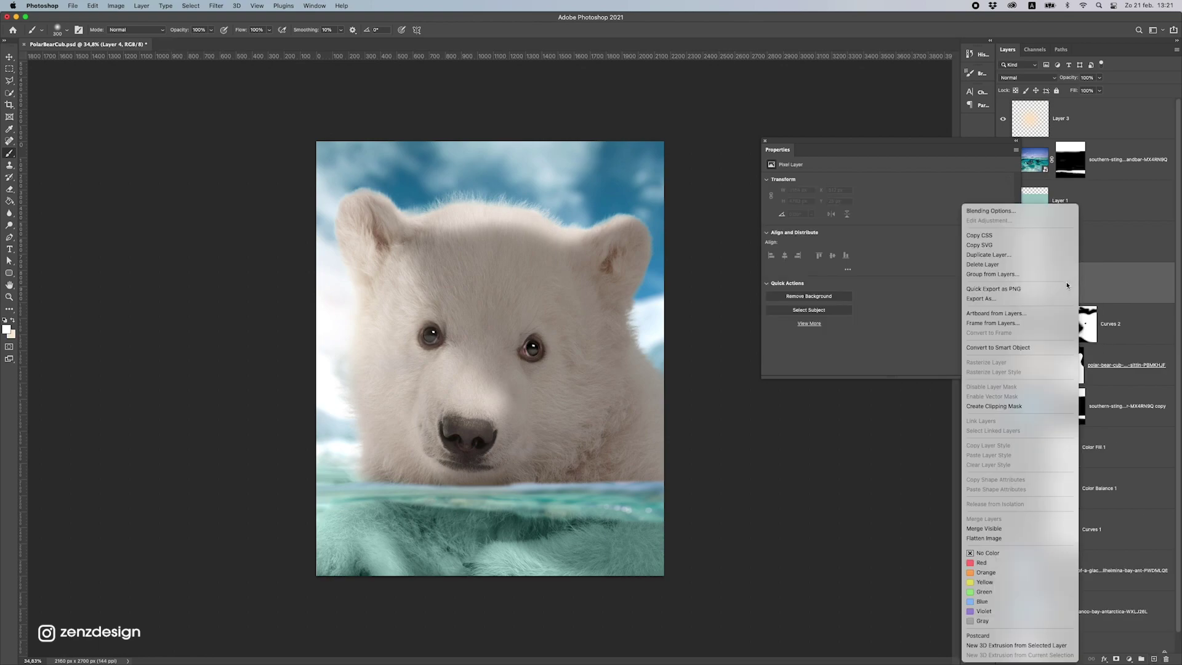
pyautogui.click(1010, 406)
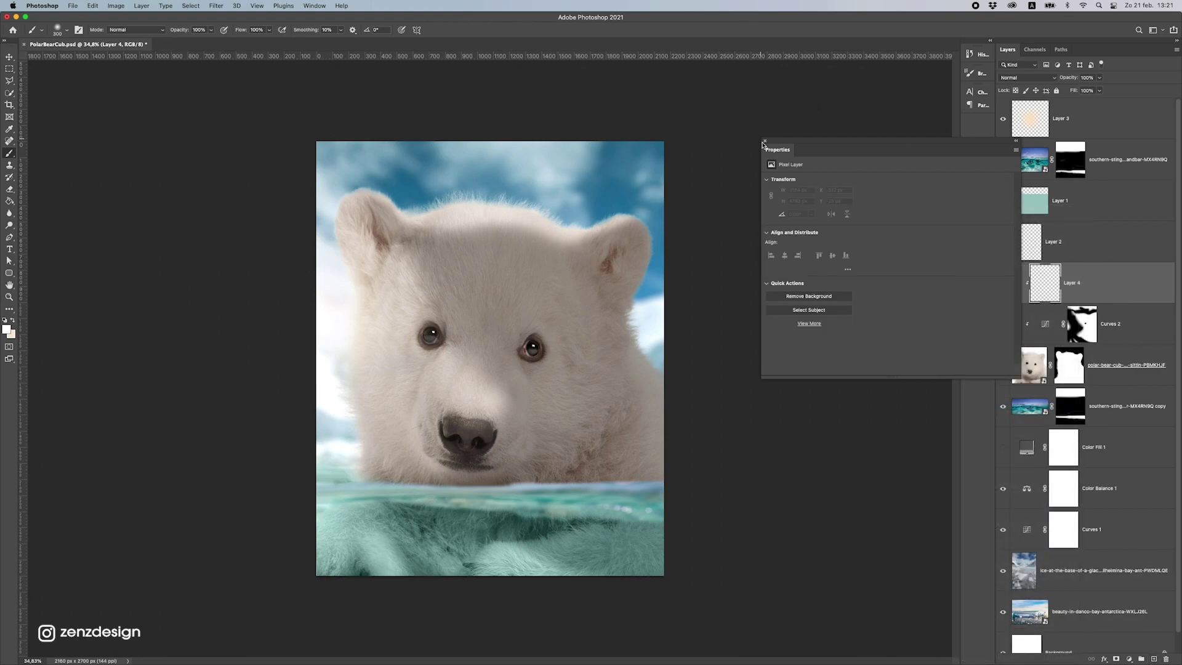
pyautogui.click(765, 143)
# - Fill the new clipped layer with 50% Gray and set its blend mode to Overlay
pyautogui.click(93, 6)
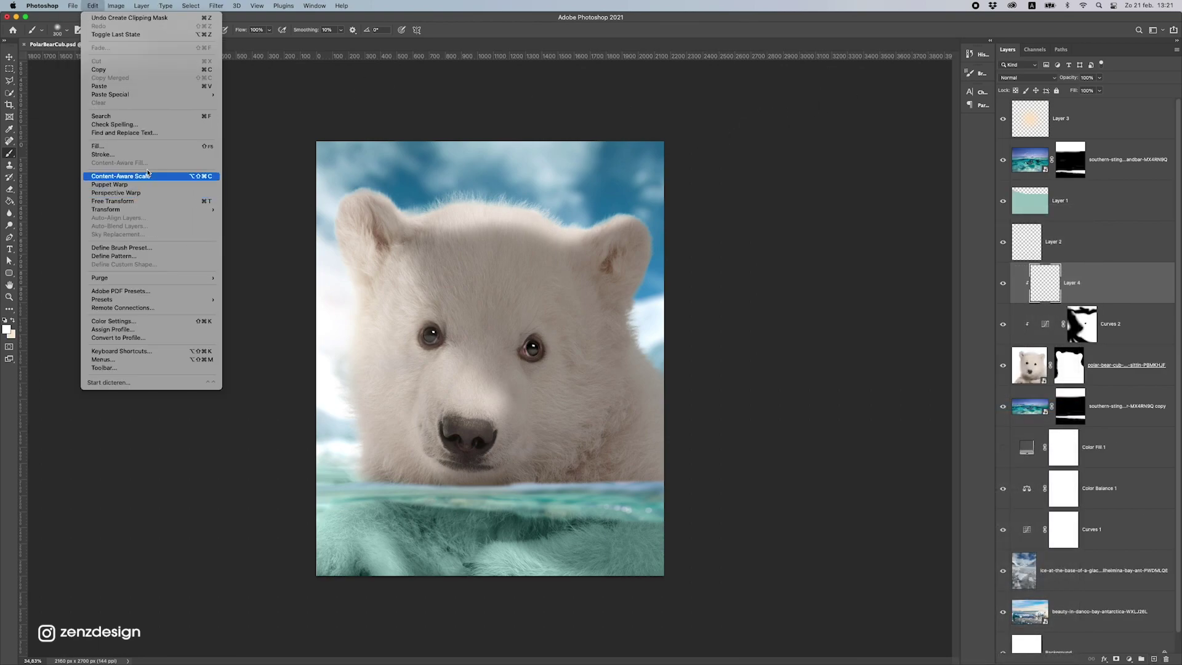
pyautogui.click(150, 149)
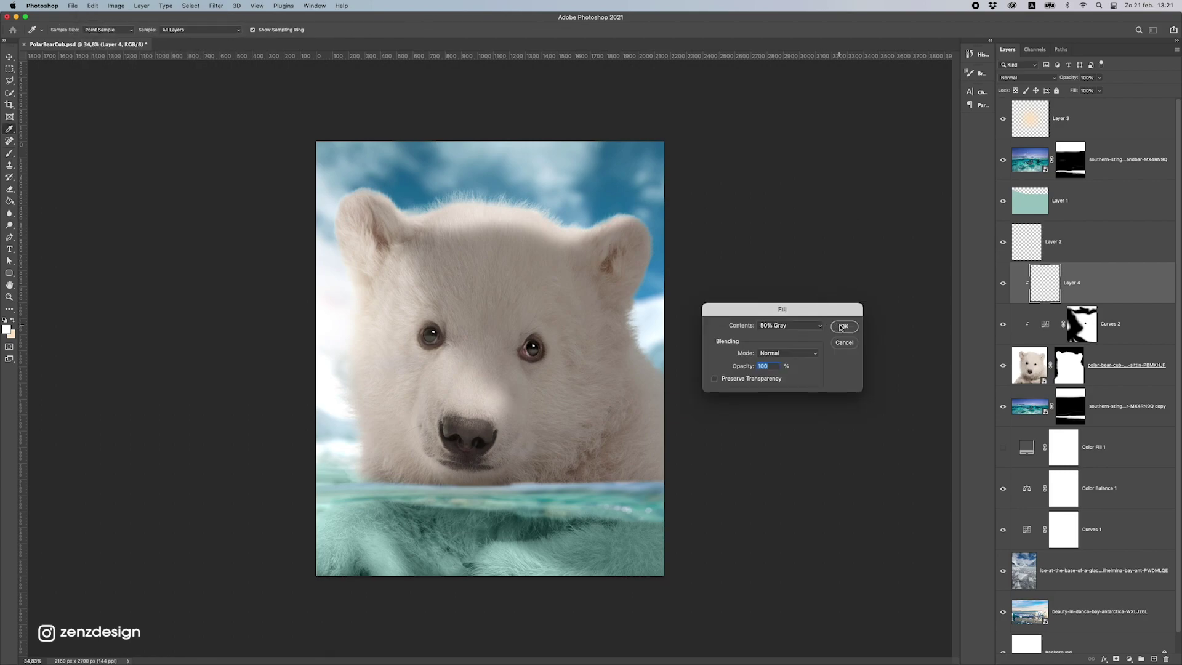
pyautogui.click(840, 328)
pyautogui.press('b')
pyautogui.click(1044, 79)
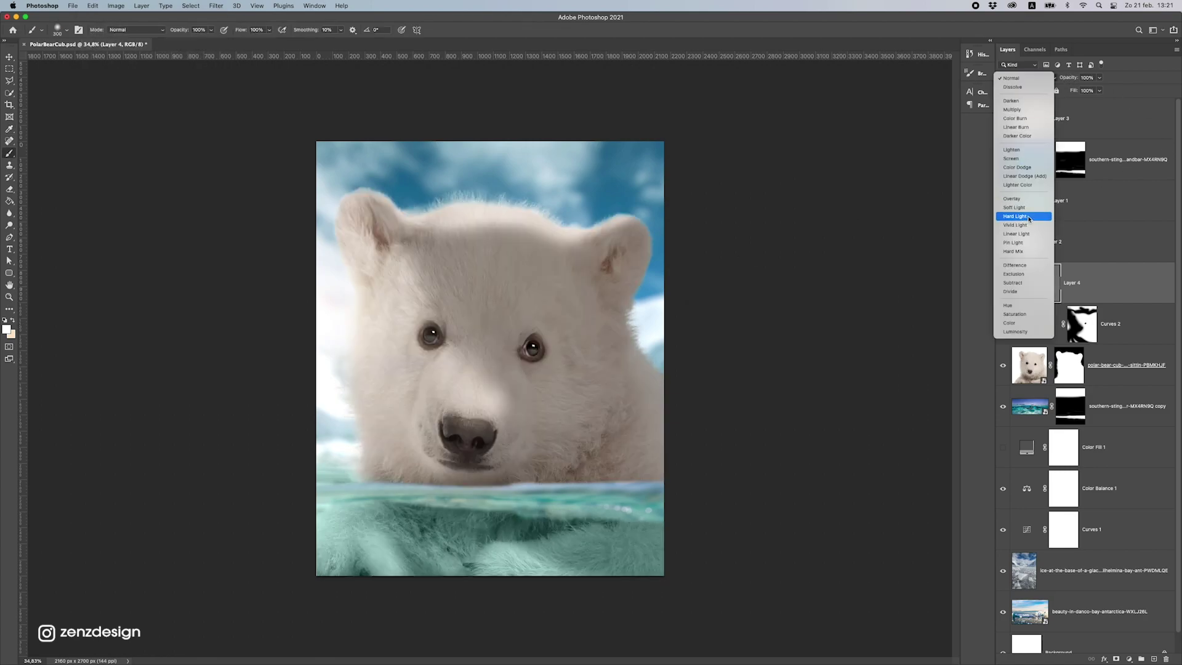
pyautogui.click(1025, 197)
# - Darken the bear's right cheek and neck on the gray layer using the Burn tool with Highlights range and 28% exposure
pyautogui.click(9, 189)
pyautogui.click(9, 166)
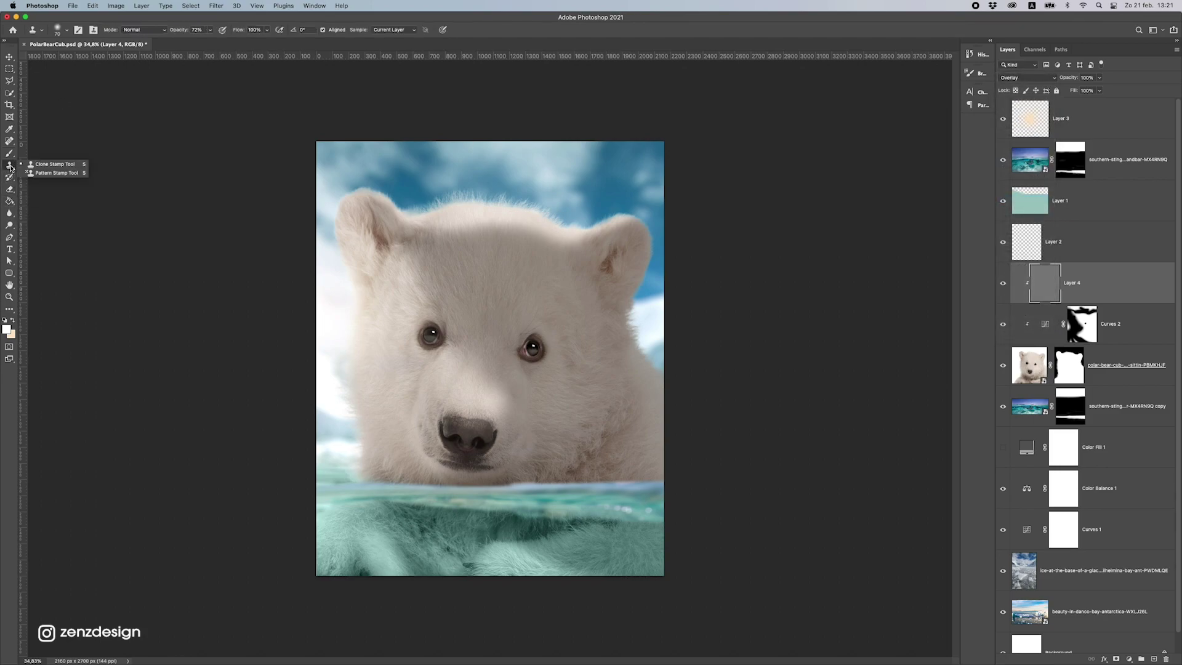
pyautogui.click(9, 213)
pyautogui.click(9, 201)
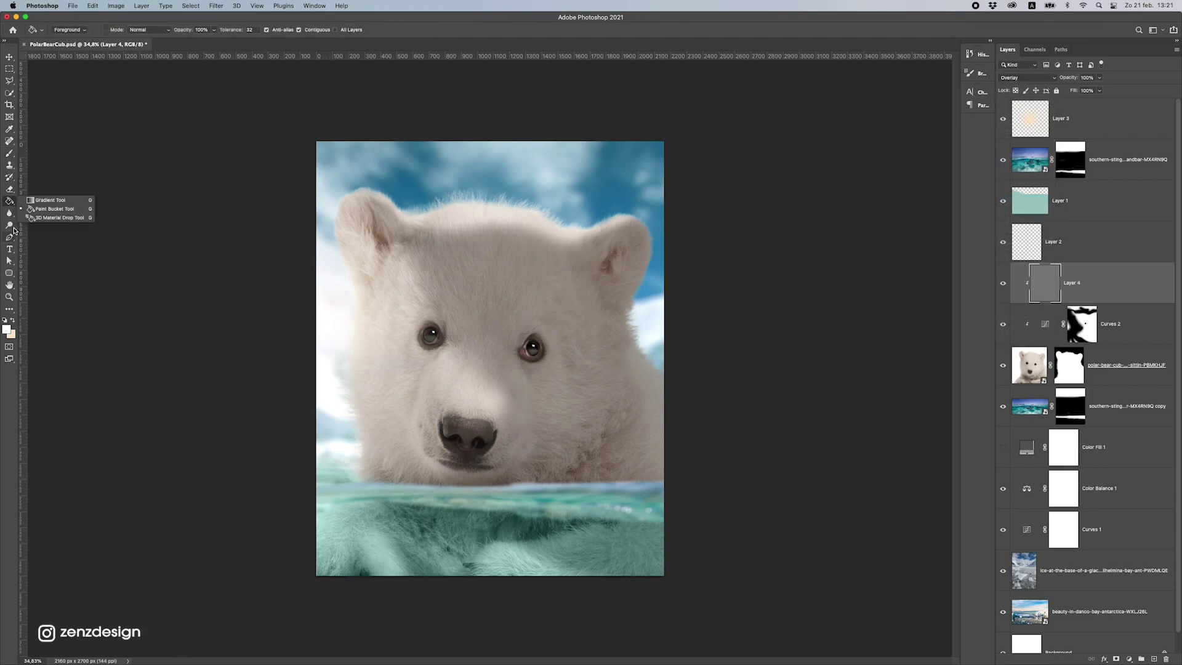
pyautogui.click(9, 225)
pyautogui.click(49, 234)
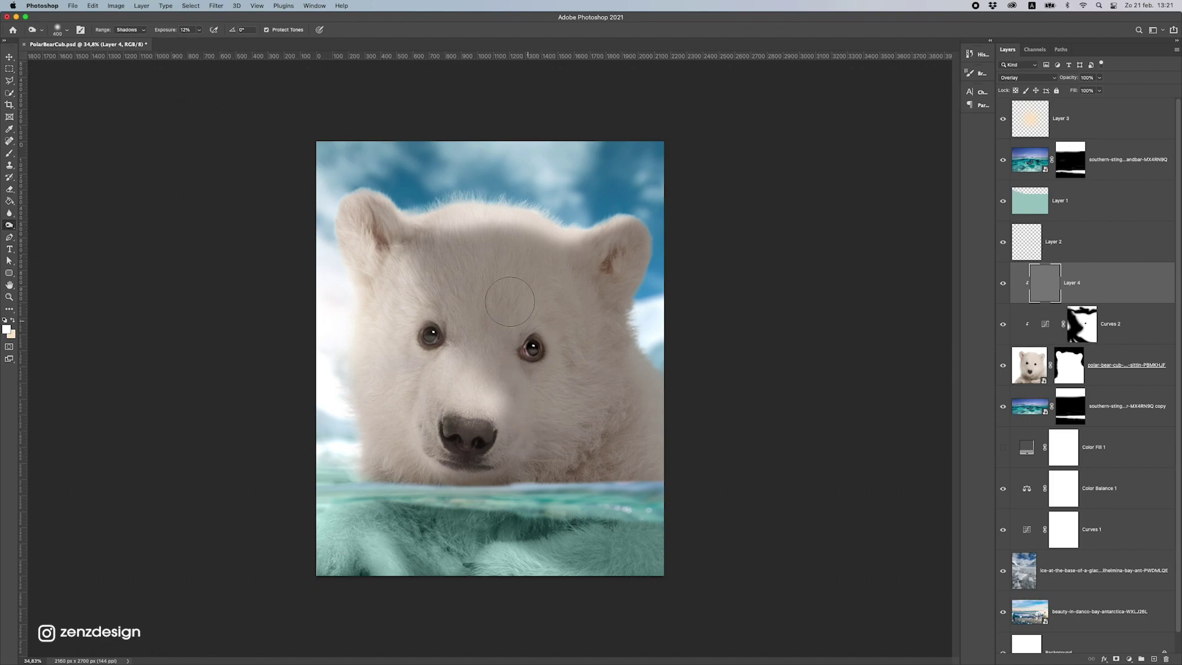
pyautogui.click(126, 29)
pyautogui.click(127, 45)
pyautogui.click(199, 30)
pyautogui.click(489, 309)
pyautogui.moveTo(592, 348); pyautogui.dragTo(544, 449)
pyautogui.press('super+z')
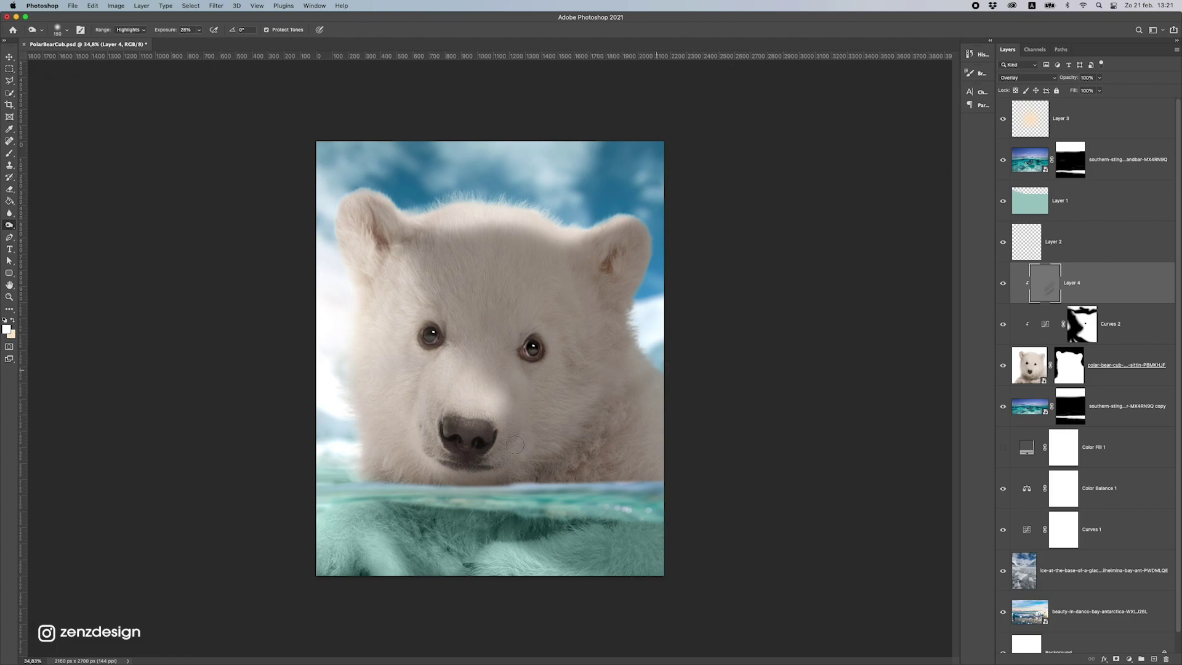
pyautogui.press(']')
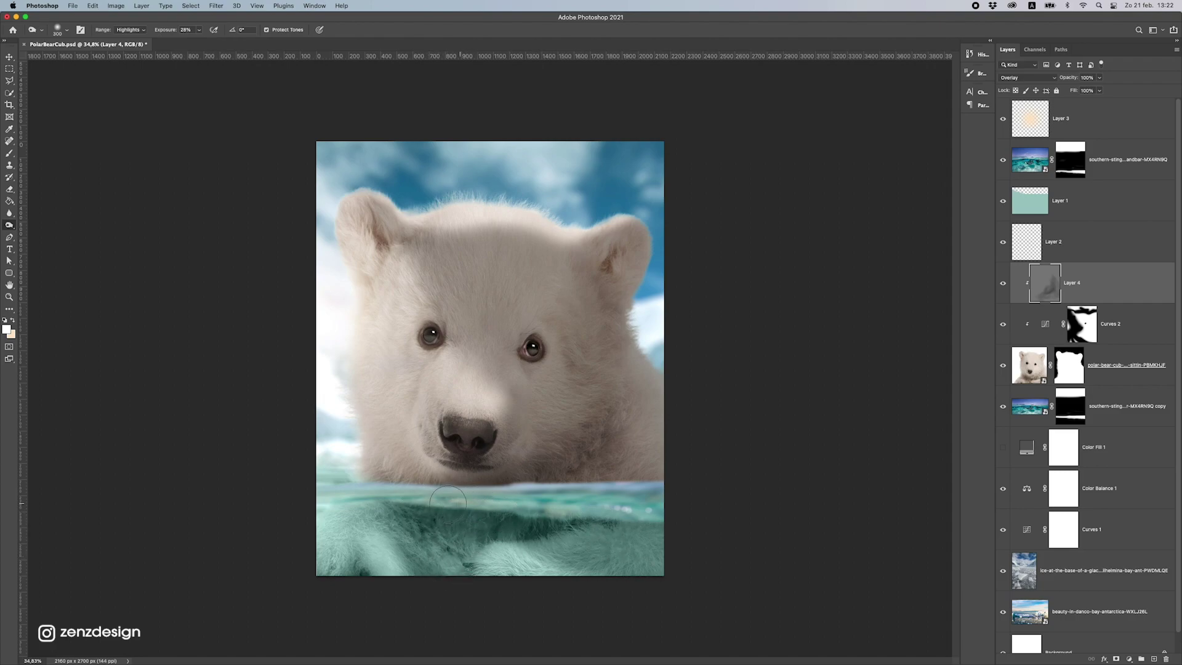
# - Burn soft shading into the fur of the bear's forehead and the left side of its face on the gray layer
pyautogui.scroll(-10, 477, 389)
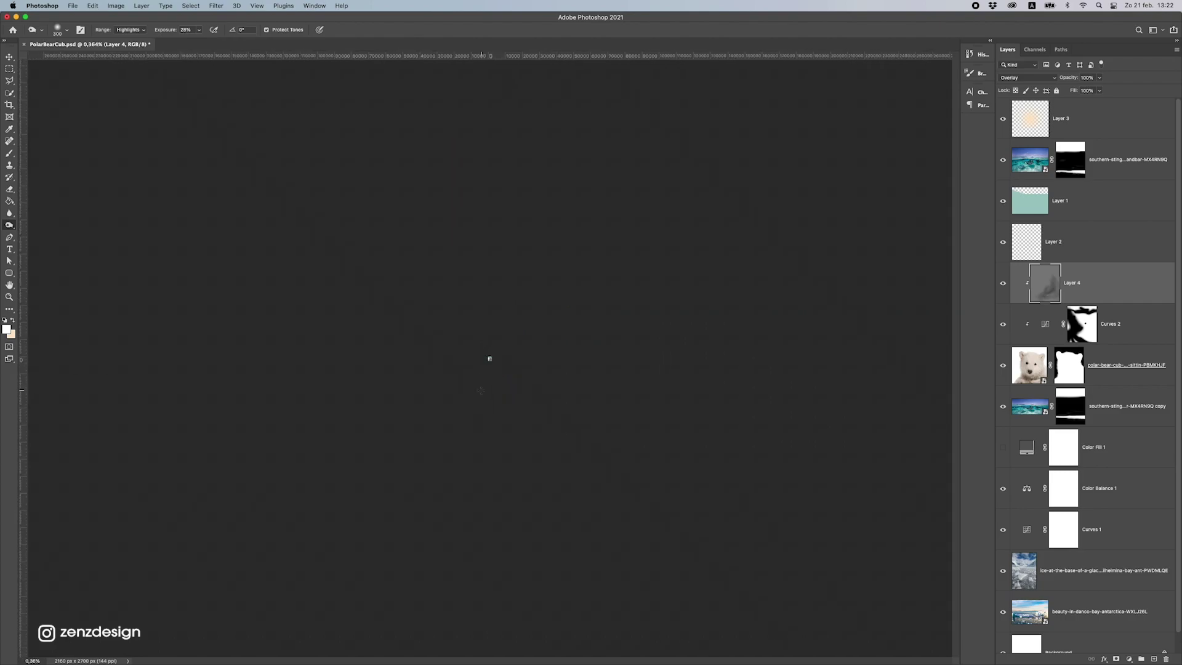
pyautogui.scroll(15, 477, 390)
pyautogui.scroll(5, 477, 391)
pyautogui.scroll(-10, 477, 391)
pyautogui.scroll(8, 477, 391)
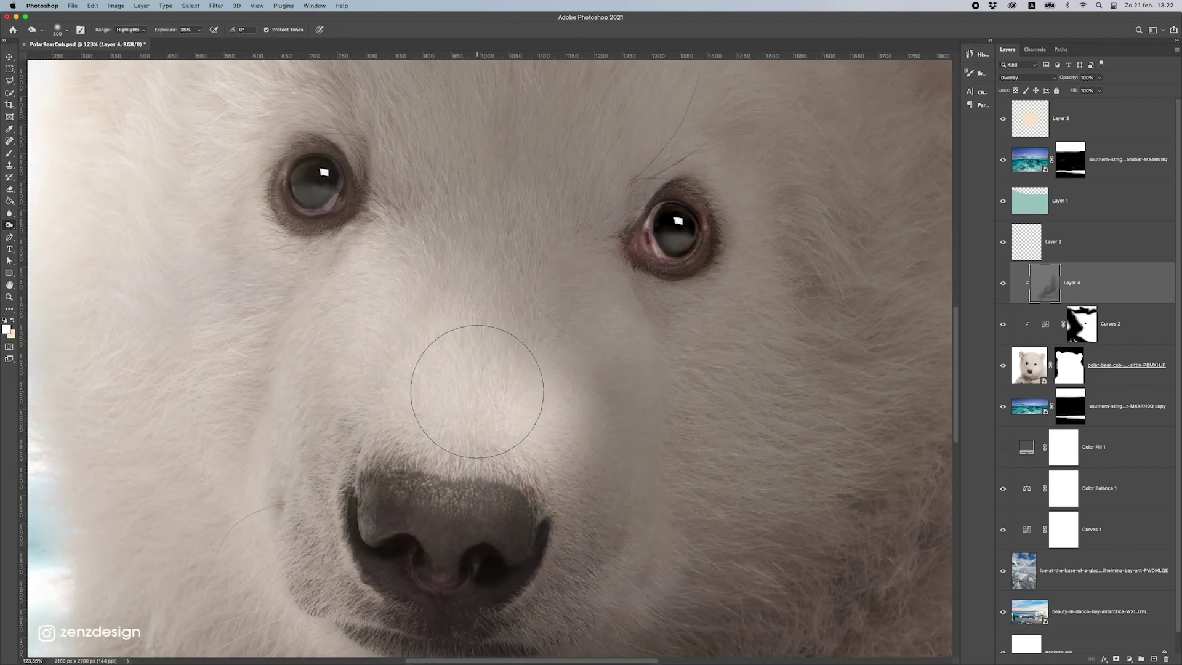
pyautogui.scroll(-5, 477, 391)
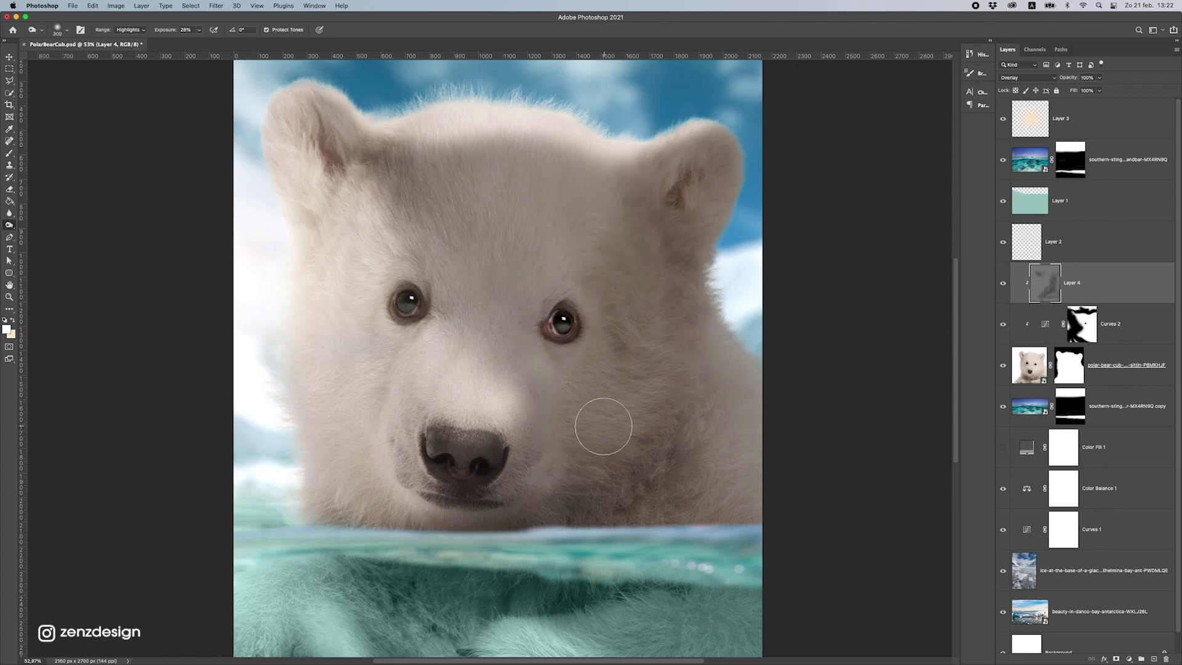
pyautogui.scroll(-4, 517, 474)
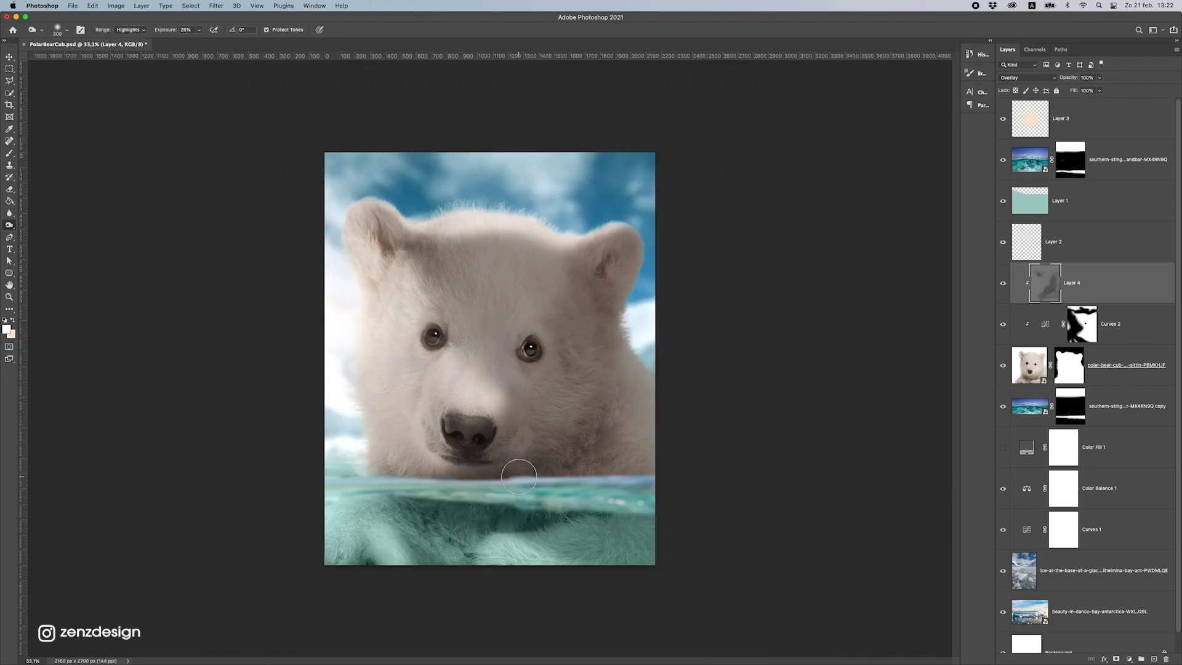
# - Burn the bear's lower fur on the gray layer with the range set to Midtones and the exposure at 10%
pyautogui.click(117, 29)
pyautogui.click(127, 22)
pyautogui.click(559, 532)
pyautogui.click(197, 30)
pyautogui.click(245, 17)
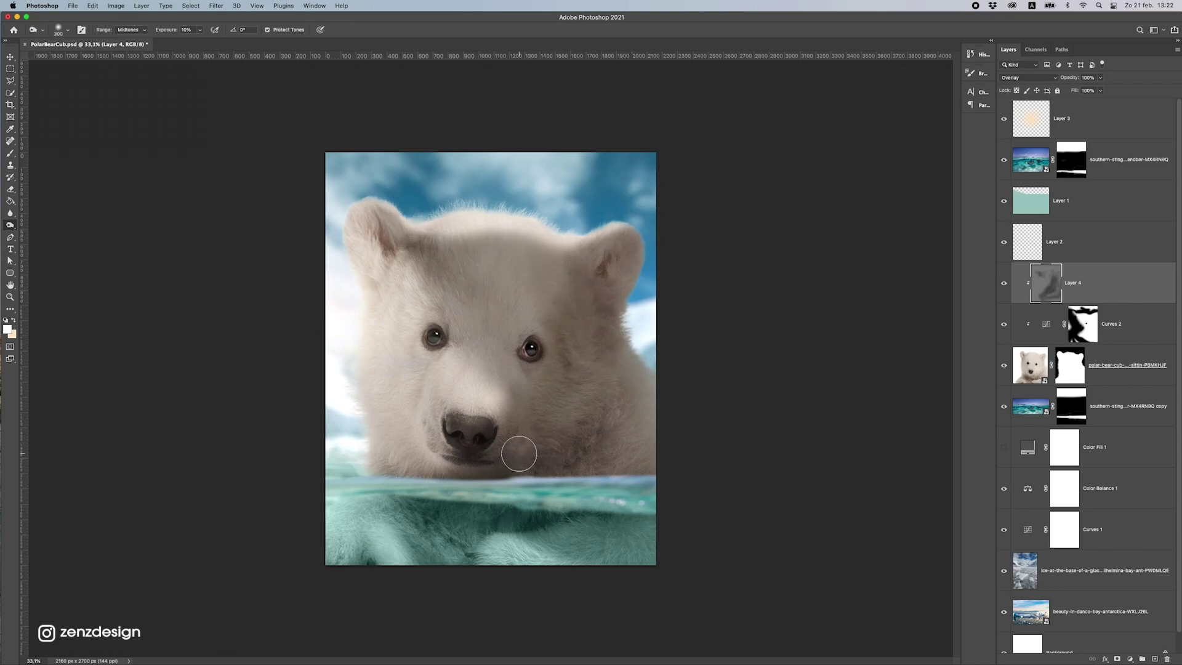
# - Darken the fur beneath the bear's mouth using the Burn tool with Shadows range and 4% exposure
pyautogui.click(135, 30)
pyautogui.click(129, 20)
pyautogui.click(199, 30)
pyautogui.click(484, 466)
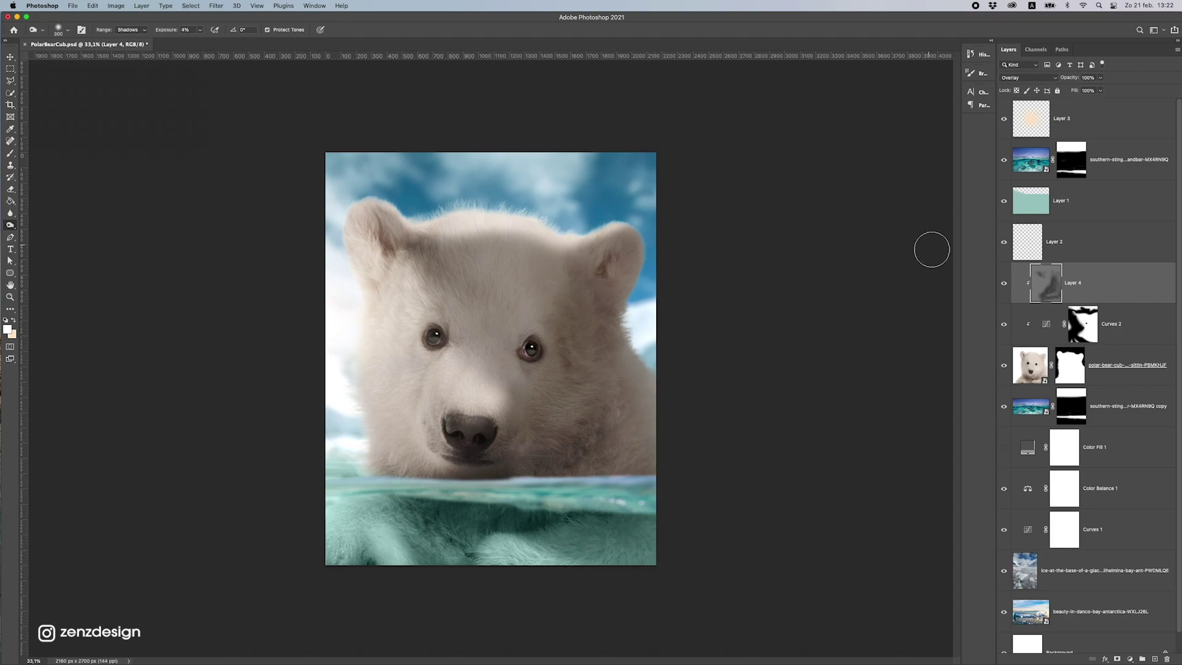
# - Compare the image with and without the burned gray layer and set that layer's opacity to 80%
pyautogui.click(1004, 285)
pyautogui.click(1004, 284)
pyautogui.click(1004, 284)
pyautogui.click(1003, 284)
pyautogui.click(1100, 78)
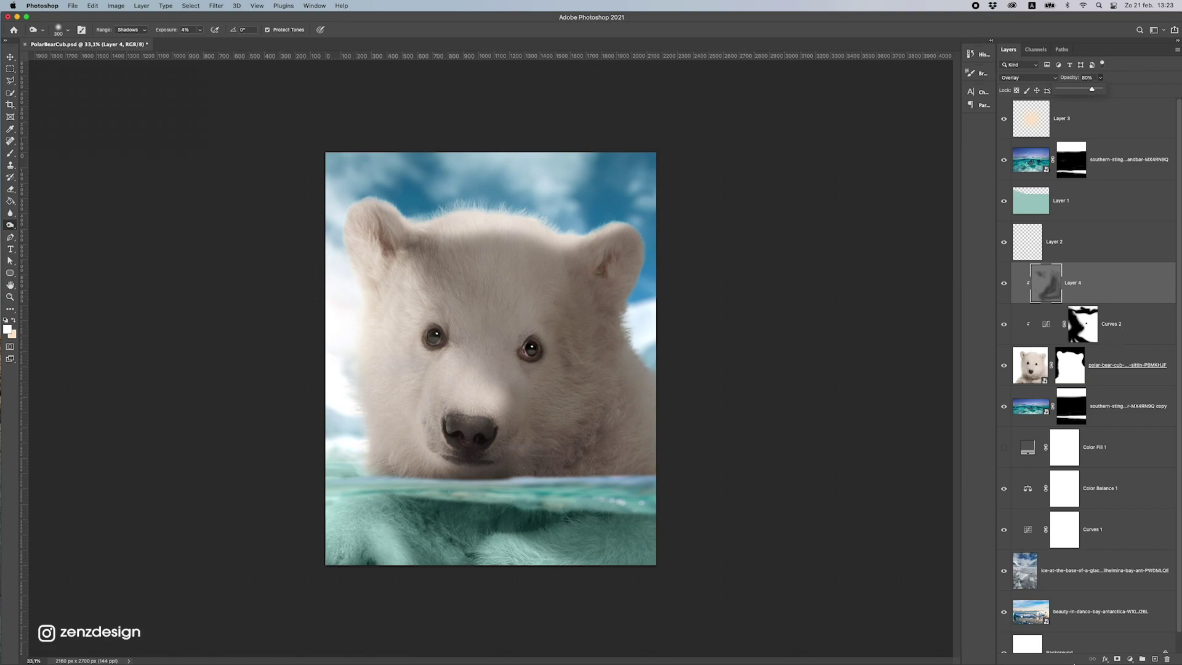
# - Add another new layer above the burned gray layer and clip it to the bear
pyautogui.click(1155, 658)
pyautogui.rightClick(1084, 283)
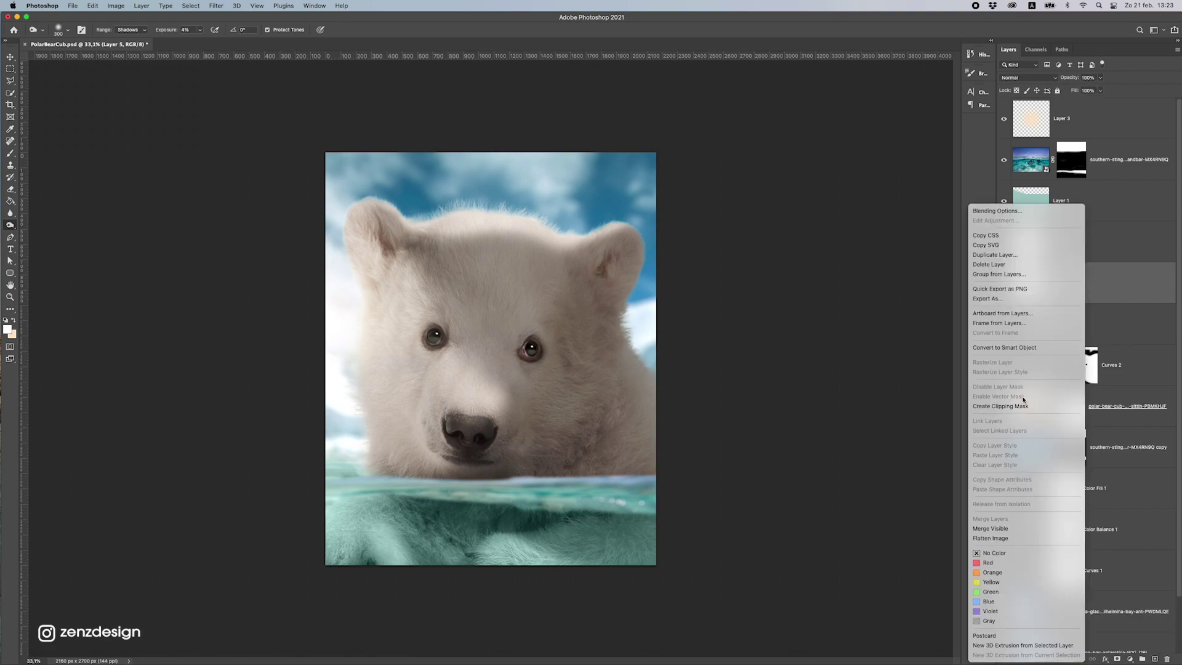
pyautogui.click(1019, 406)
# - Fill the second clipped layer with 50% Gray and set its blend mode to Overlay
pyautogui.click(92, 5)
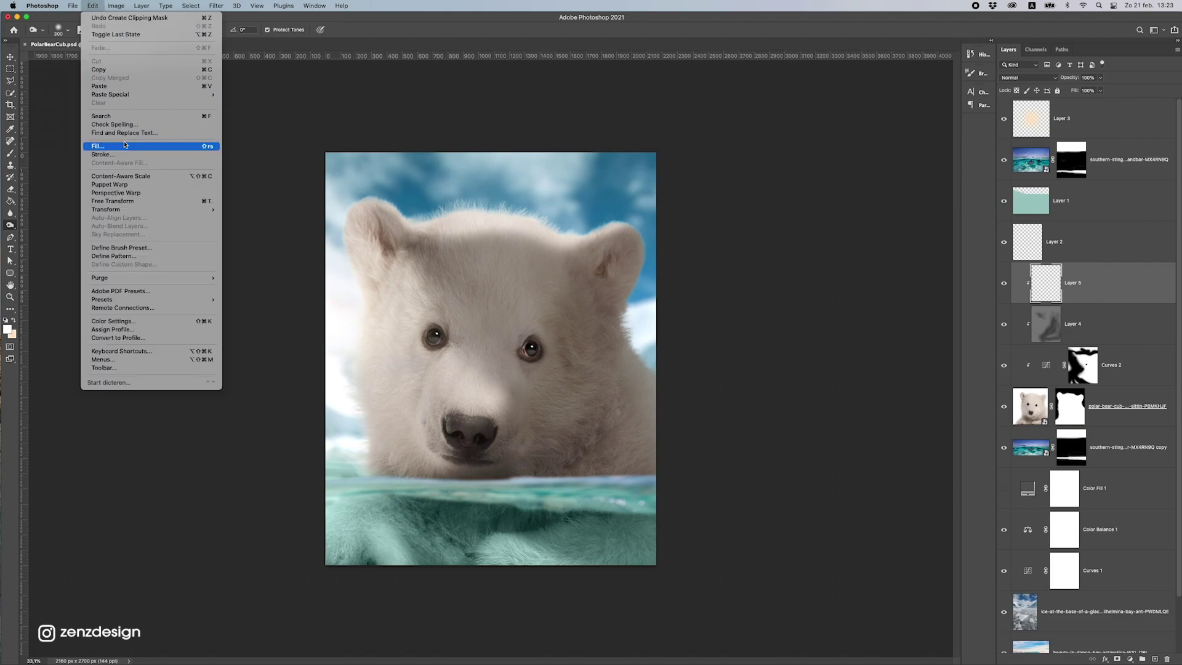
pyautogui.click(128, 150)
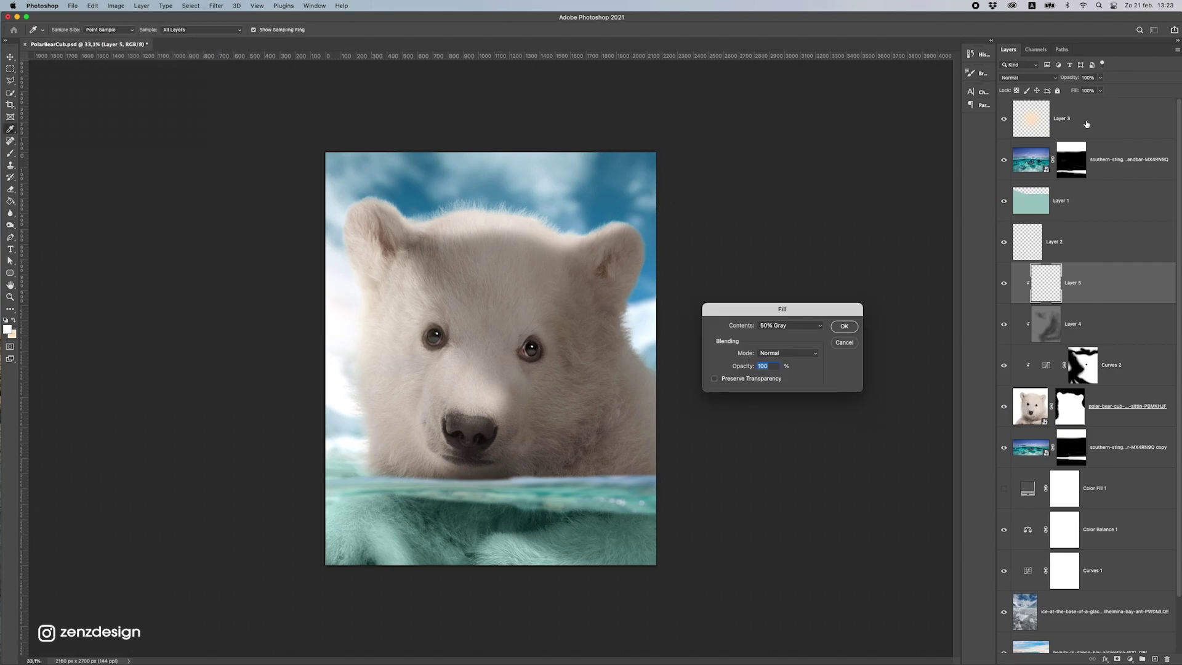
pyautogui.press('Return')
pyautogui.click(1028, 77)
pyautogui.click(1022, 199)
# - Lighten the bear's left edge and top of the head with the Dodge tool on Midtones, raising the exposure to 52%
pyautogui.press('o')
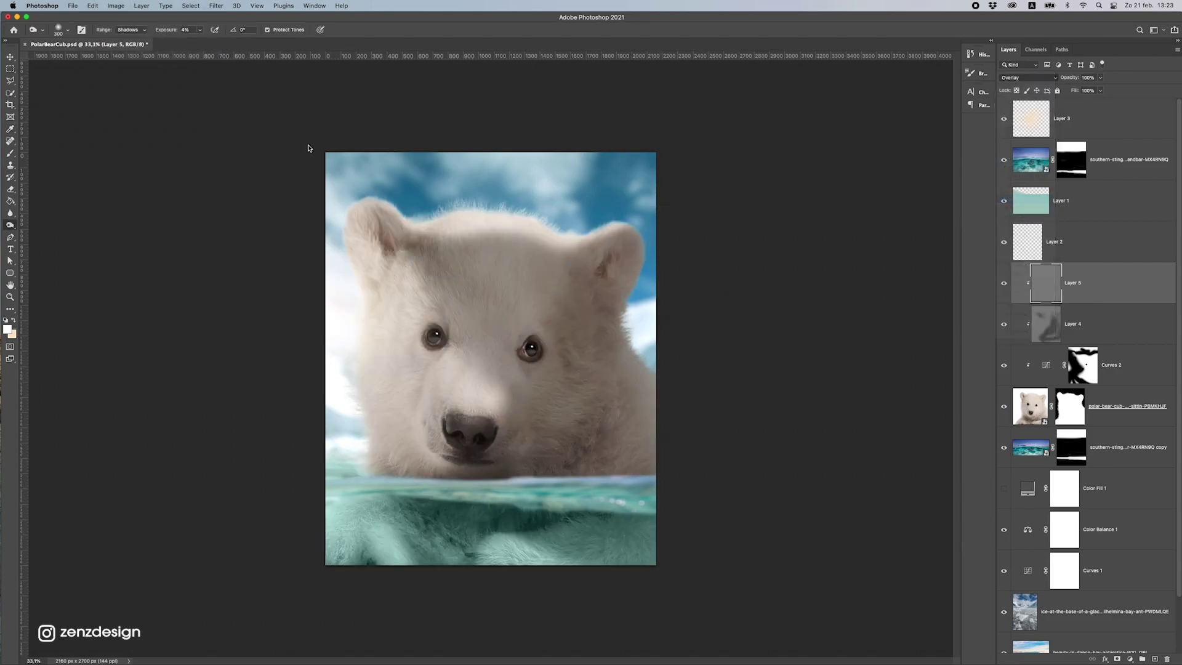
pyautogui.click(5, 224)
pyautogui.click(37, 225)
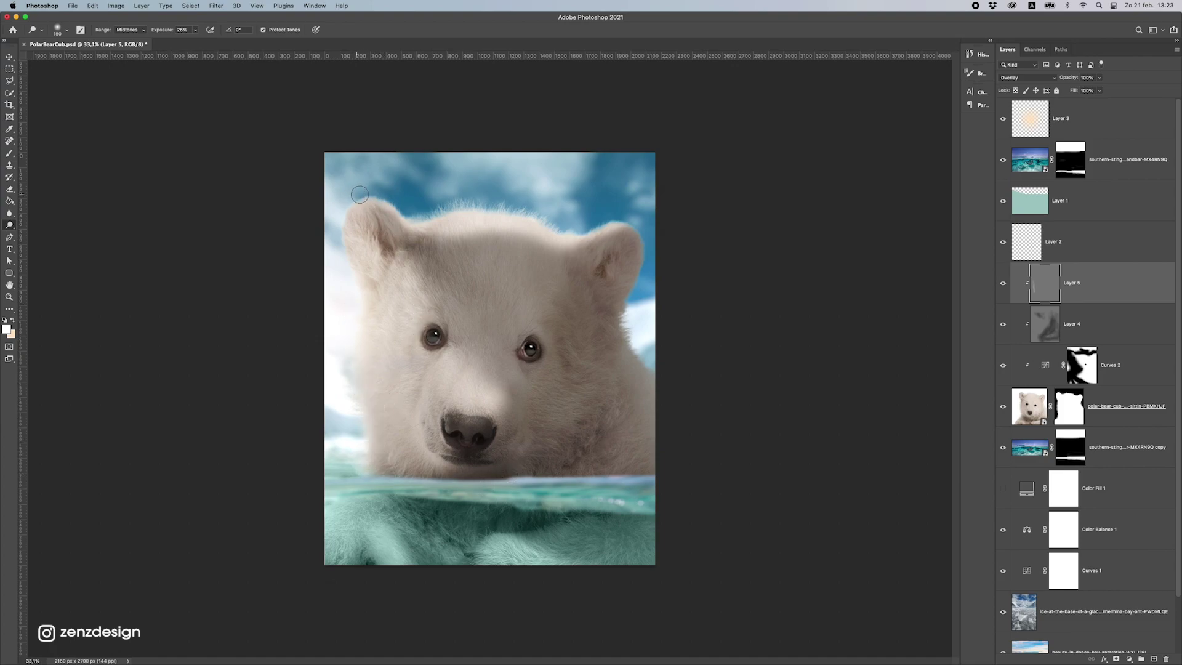
pyautogui.click(195, 29)
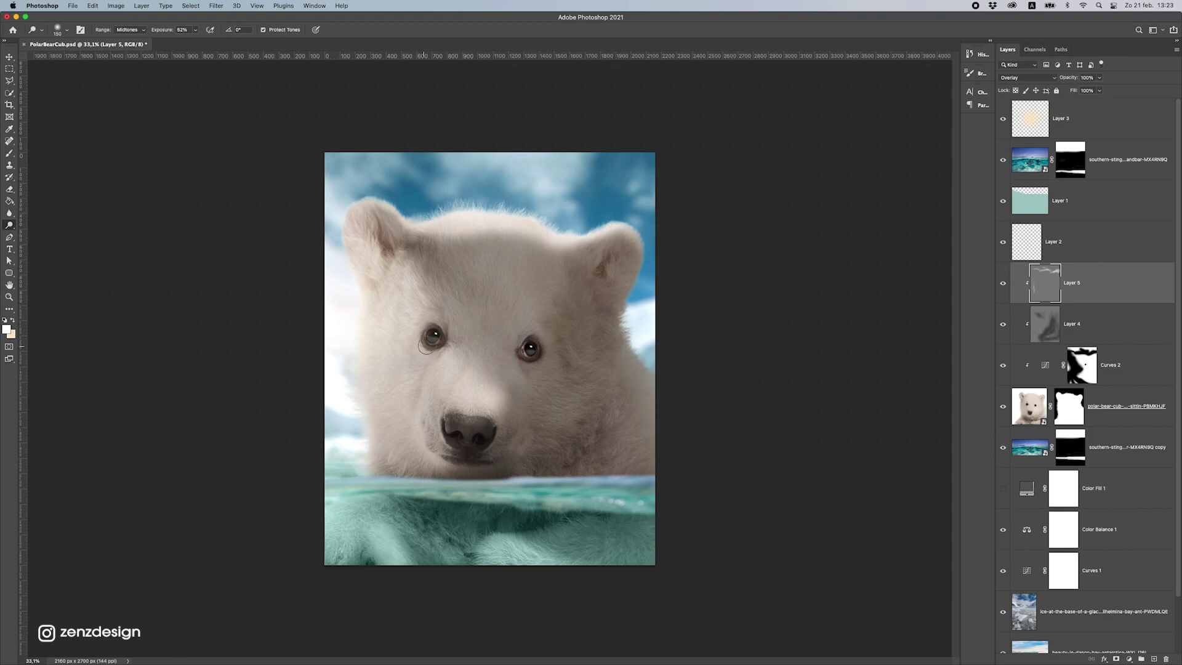
# - Dodge highlights around the bear's eyes and snout on the second gray layer, undoing unwanted strokes
pyautogui.moveTo(542, 356); pyautogui.dragTo(532, 348)
pyautogui.moveTo(437, 413); pyautogui.dragTo(458, 470)
pyautogui.moveTo(446, 440)
pyautogui.mouseDown()
pyautogui.moveTo(462, 400)
pyautogui.moveTo(439, 473)
pyautogui.mouseUp()
pyautogui.press('super+z')
pyautogui.press('super+z')
pyautogui.press('super+z')
pyautogui.press('super+z')
# - Dodge the bear's left side down to the water with the exposure lowered to 38%, undoing unwanted strokes
pyautogui.moveTo(376, 501); pyautogui.dragTo(372, 407)
pyautogui.moveTo(373, 414); pyautogui.dragTo(381, 517)
pyautogui.press('super+z')
pyautogui.click(195, 30)
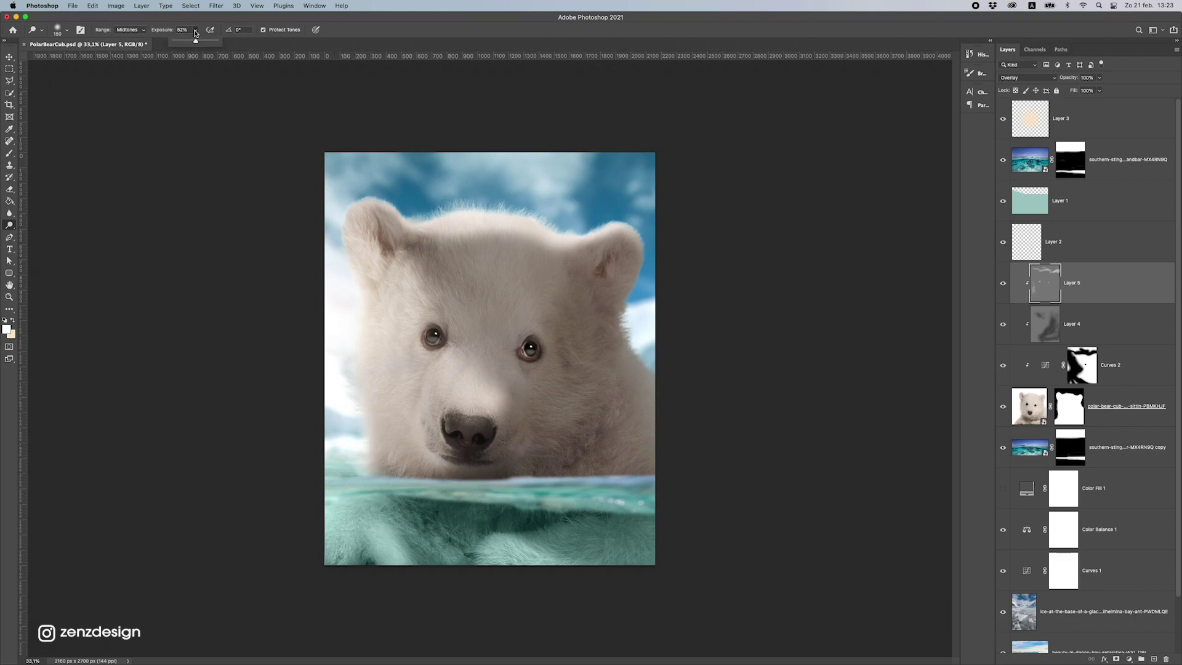
pyautogui.moveTo(191, 43); pyautogui.dragTo(189, 43)
pyautogui.press('super+z')
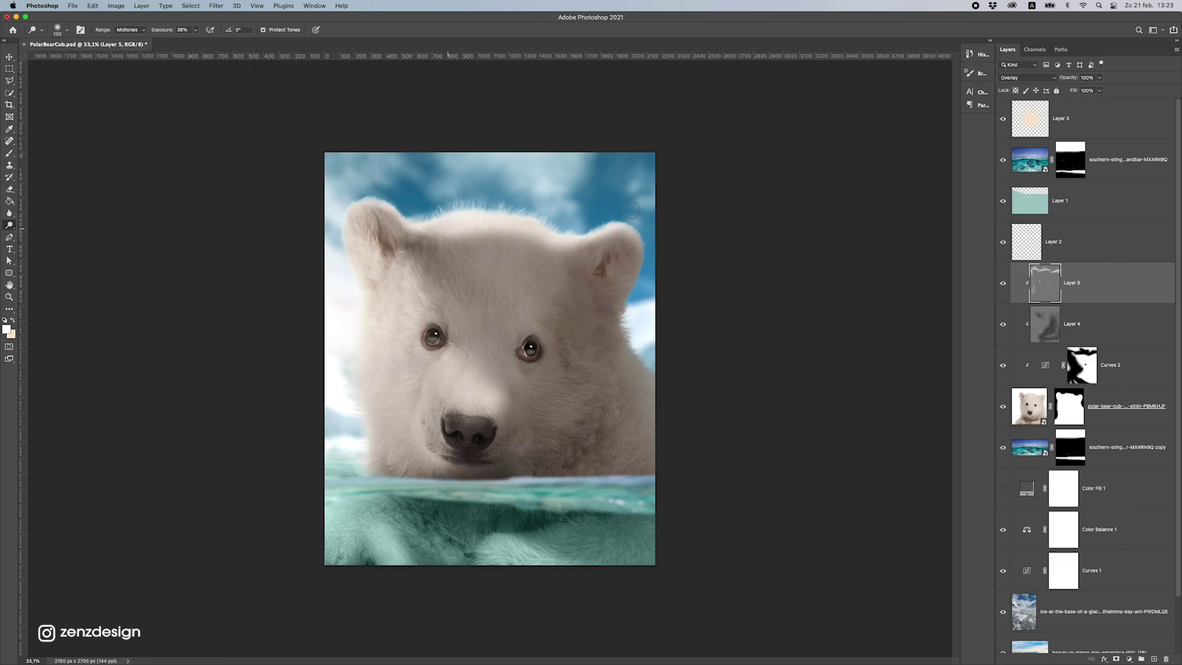
pyautogui.press('super+z')
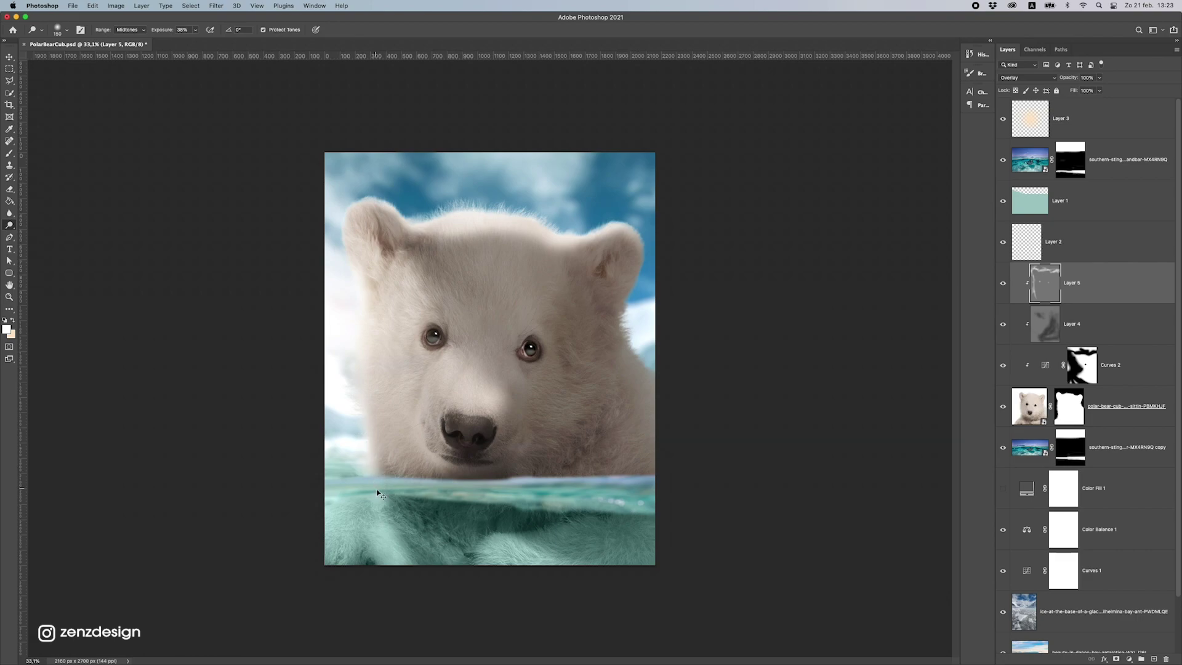
pyautogui.press('super+z')
# - Dodge light patches into the underwater fur on both sides, undoing one unwanted stroke
pyautogui.moveTo(329, 516); pyautogui.dragTo(332, 547)
pyautogui.moveTo(361, 497); pyautogui.dragTo(376, 534)
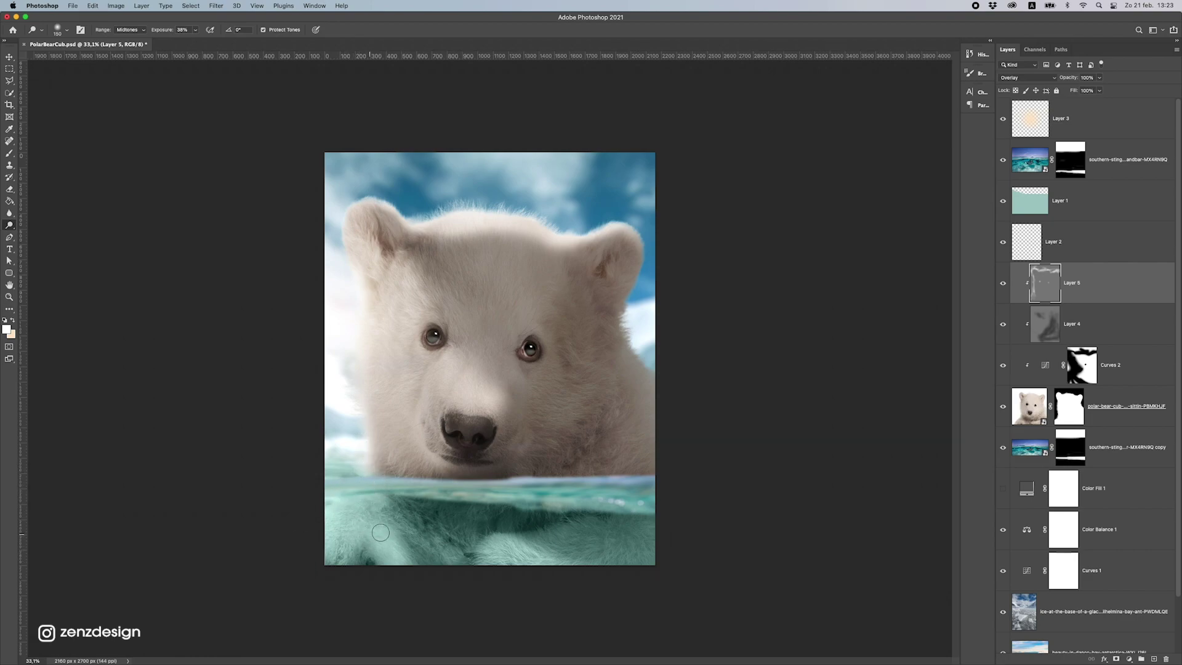
pyautogui.moveTo(506, 559)
pyautogui.mouseDown()
pyautogui.moveTo(563, 541)
pyautogui.moveTo(464, 548)
pyautogui.mouseUp()
pyautogui.press('super+z')
pyautogui.moveTo(573, 541)
pyautogui.mouseDown()
pyautogui.moveTo(457, 537)
pyautogui.moveTo(525, 550)
pyautogui.mouseUp()
# - Lower the Dodge exposure to 23% and lighten the fur around the bear's mouth and chin
pyautogui.scroll(-2, 523, 452)
pyautogui.scroll(4, 524, 452)
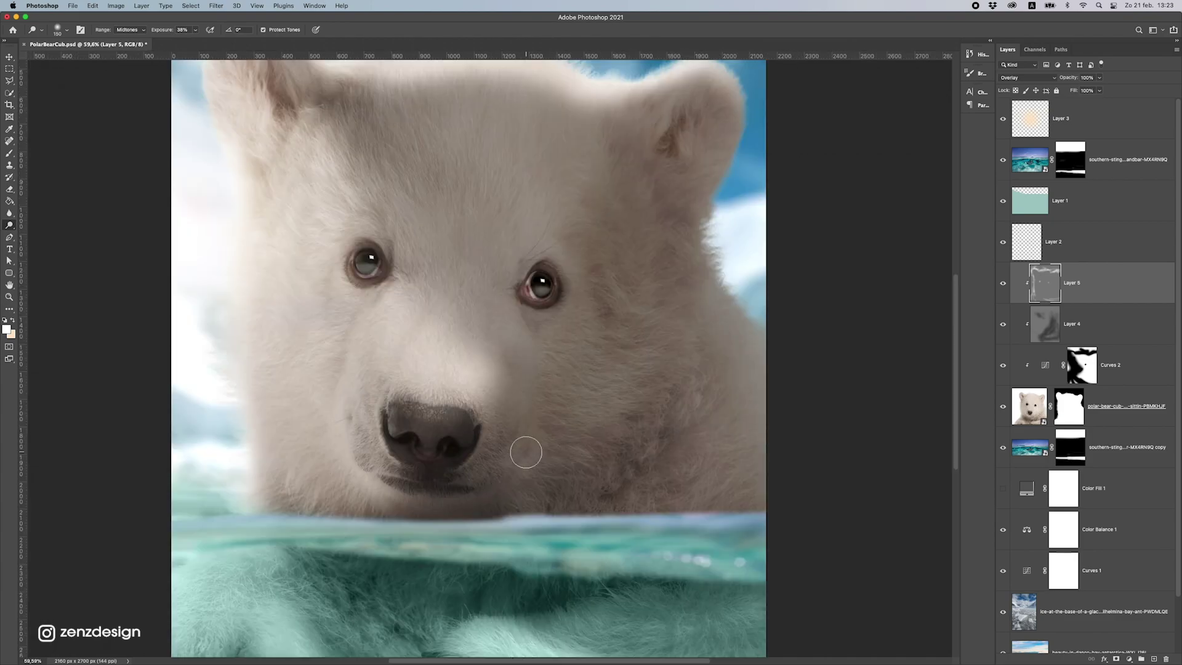
pyautogui.scroll(-4, 523, 452)
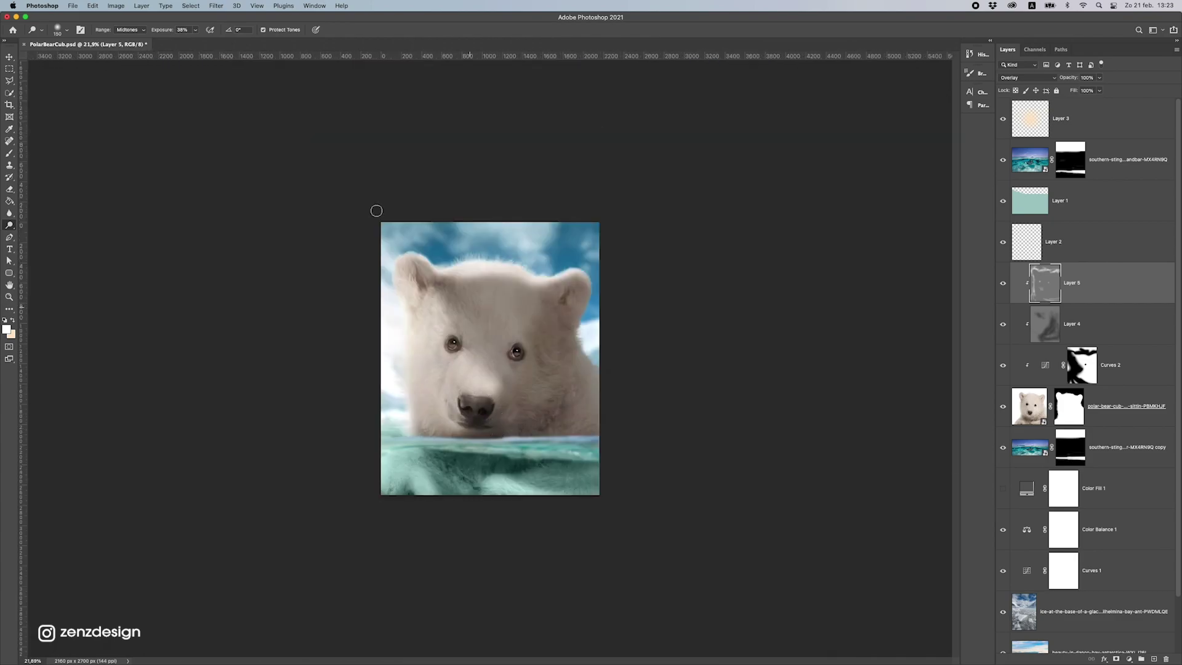
pyautogui.click(193, 30)
pyautogui.moveTo(484, 417)
pyautogui.mouseDown()
pyautogui.moveTo(453, 415)
pyautogui.moveTo(477, 426)
pyautogui.moveTo(452, 403)
pyautogui.moveTo(473, 430)
pyautogui.mouseUp()
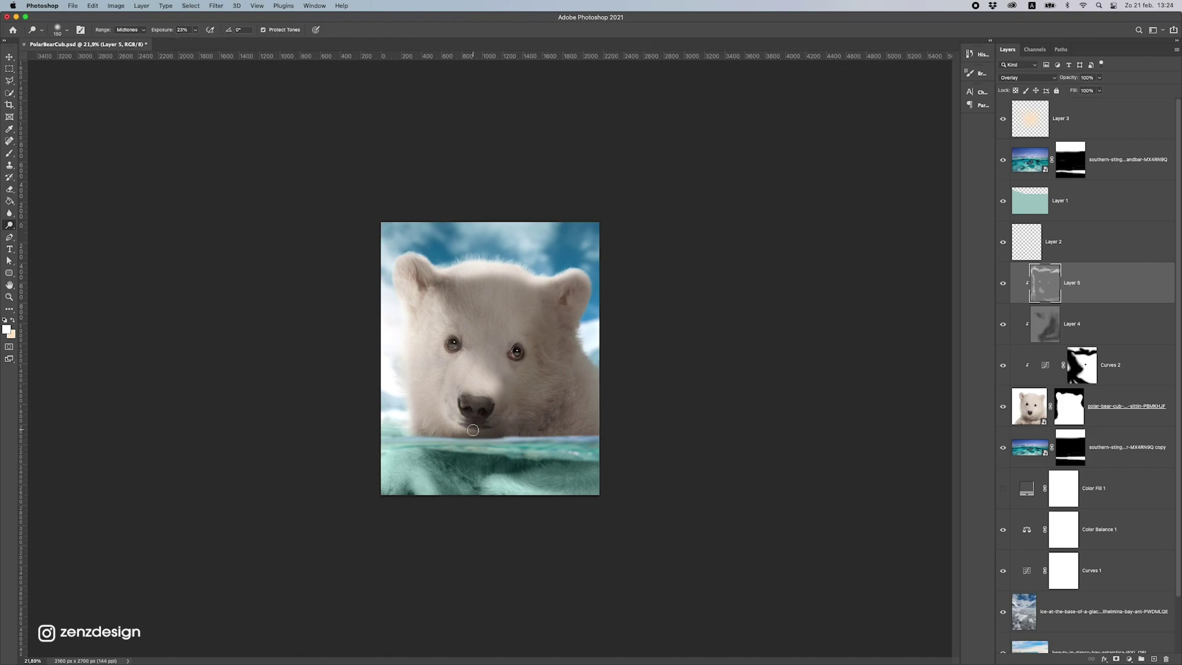
# - Dodge fine highlights along the left side of the bear's snout using a smaller brush
pyautogui.scroll(5, 473, 429)
pyautogui.press('[')
pyautogui.press('[')
pyautogui.press('[')
pyautogui.press('[')
pyautogui.press('[')
pyautogui.press('[')
pyautogui.press('[')
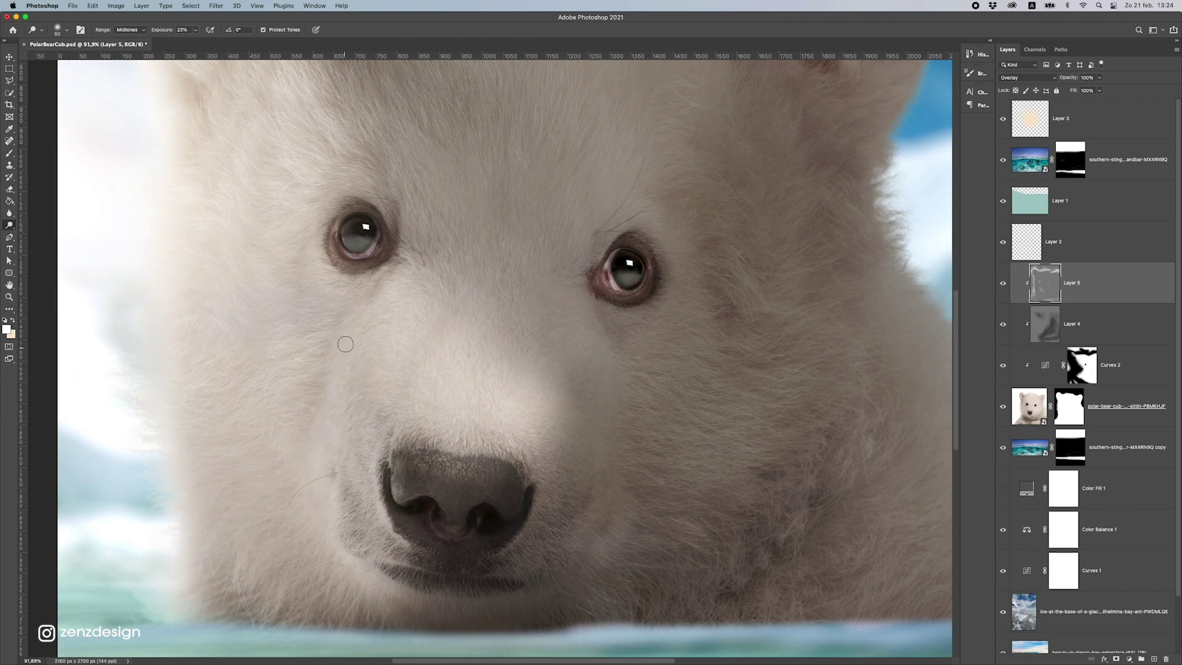
pyautogui.press('z')
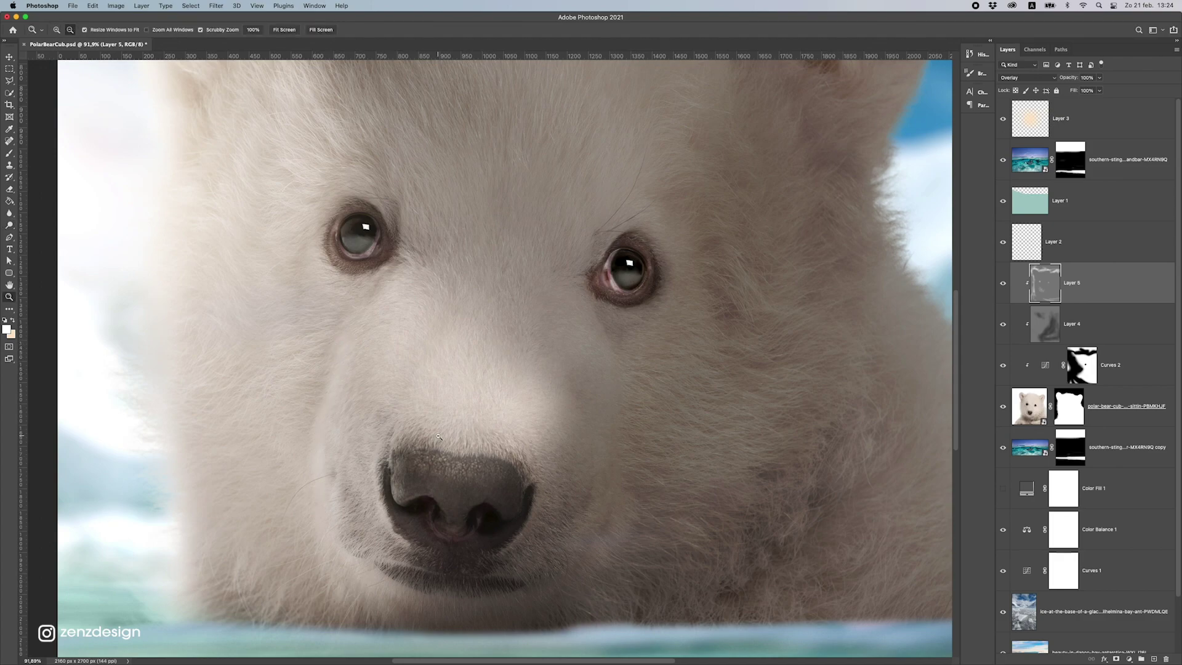
pyautogui.keyDown('alt'); pyautogui.click(339, 346); pyautogui.keyUp('alt')
pyautogui.click(10, 227)
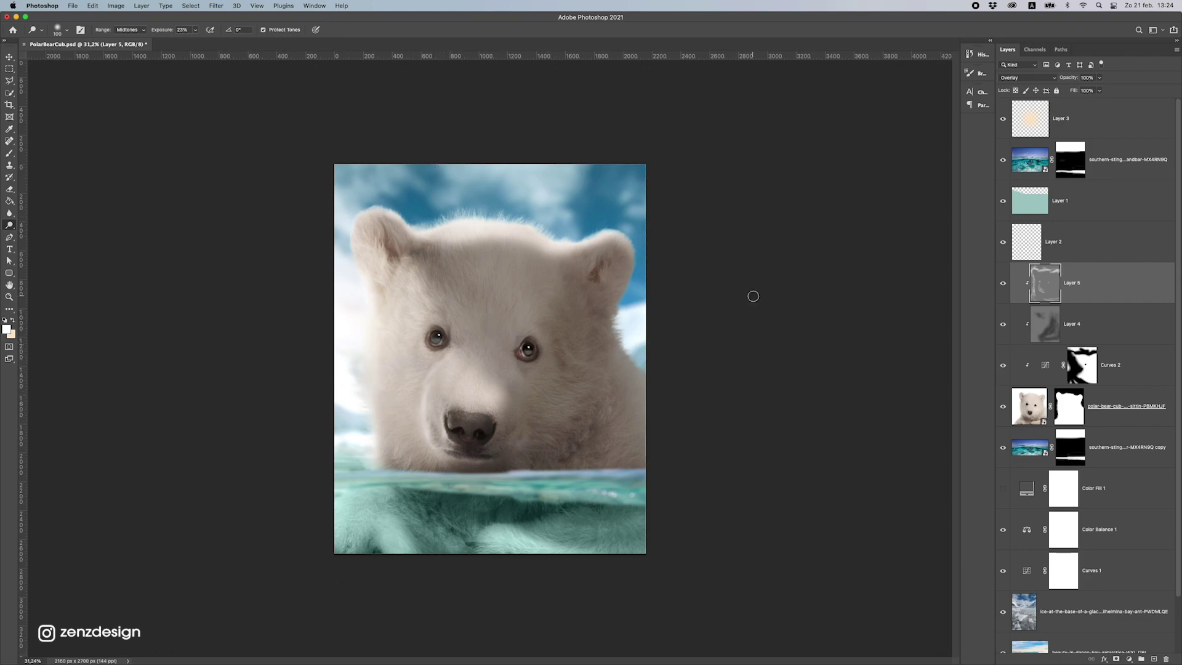
# - Toggle the glacier ice background layer's visibility to examine its effect behind the bear
pyautogui.scroll(-2, 1077, 589)
pyautogui.click(1074, 394)
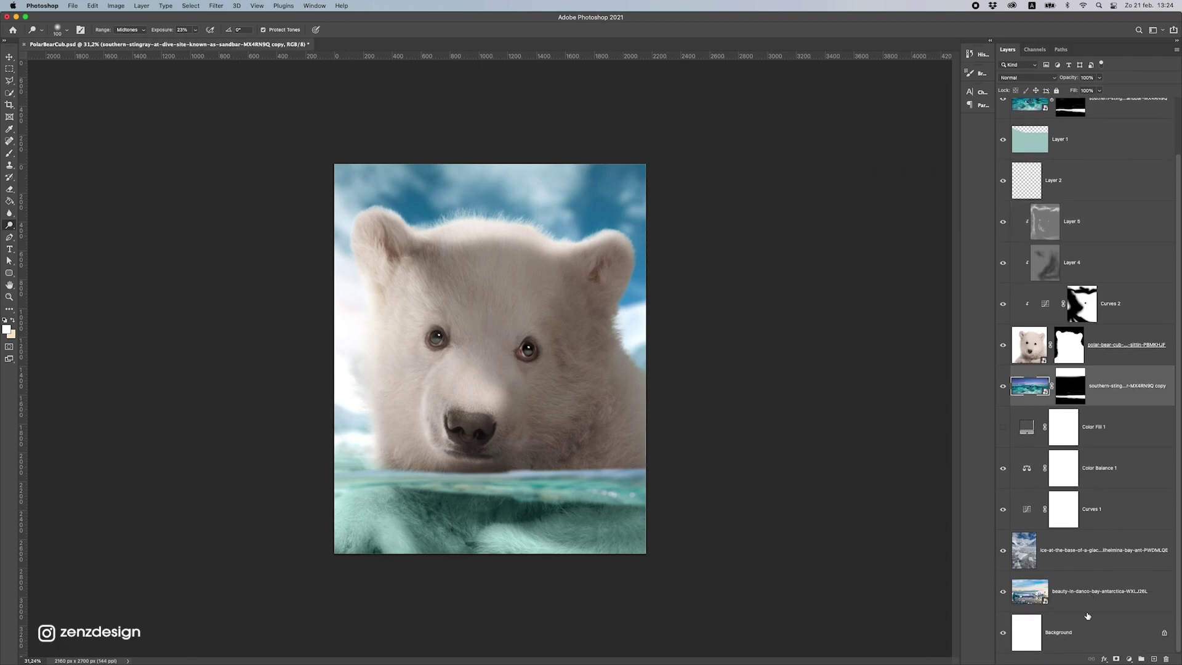
pyautogui.click(1004, 394)
pyautogui.click(1070, 560)
pyautogui.click(1005, 553)
pyautogui.click(1005, 552)
pyautogui.click(1004, 553)
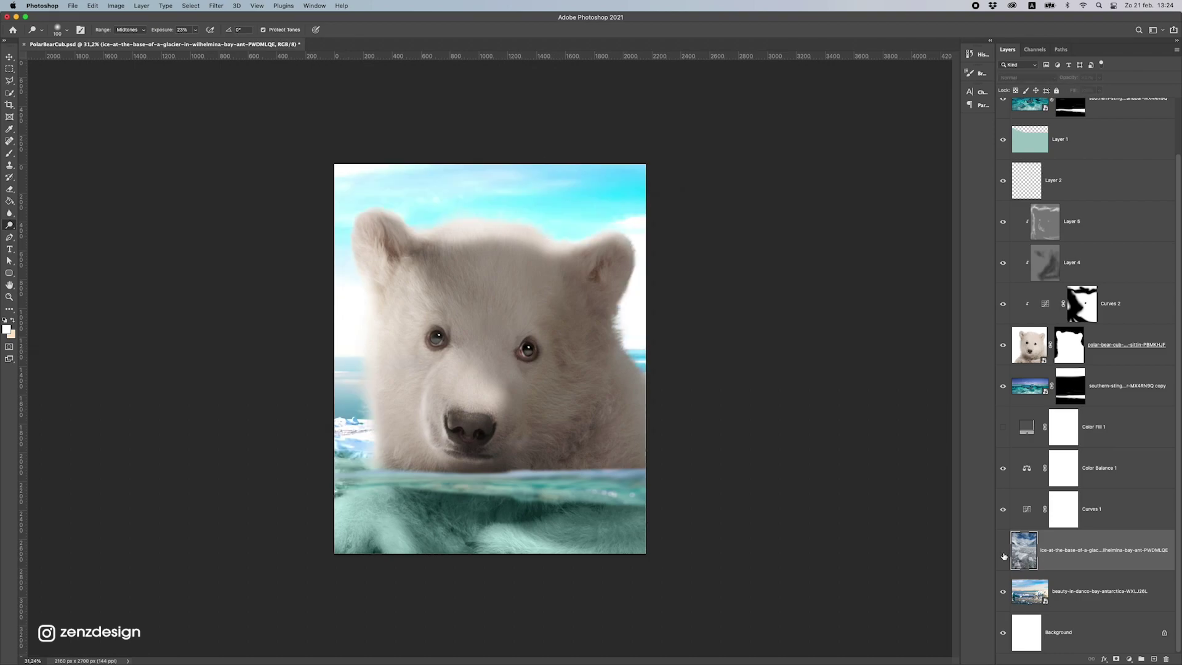
pyautogui.click(1003, 551)
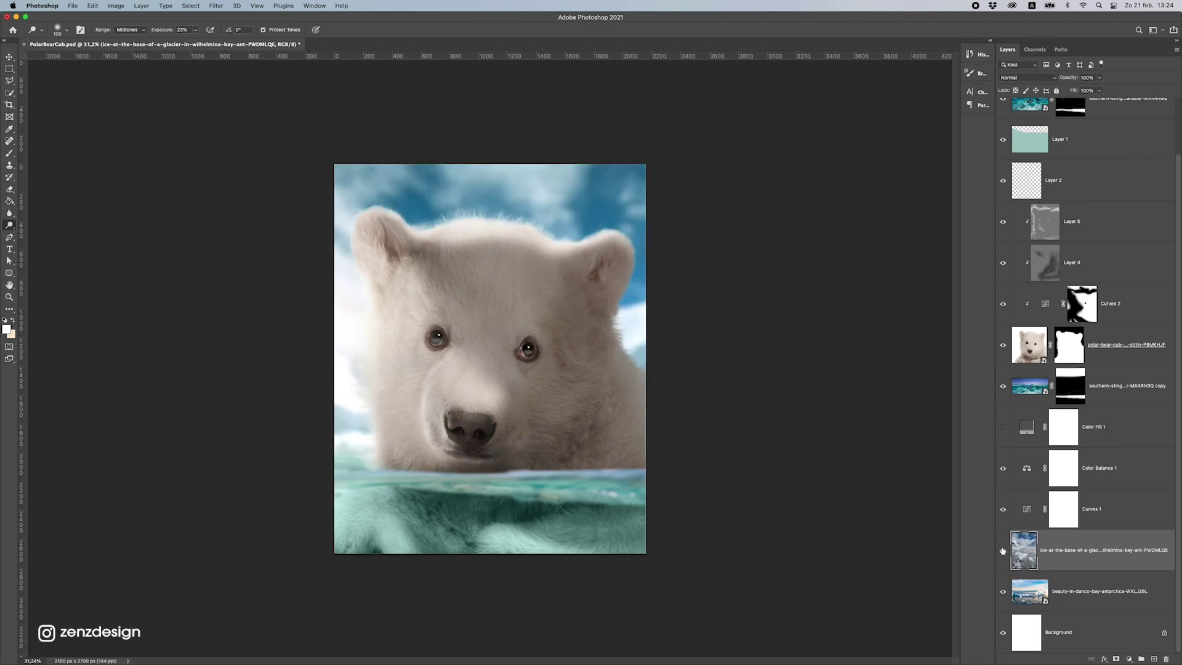
# - Add a Hue/Saturation adjustment clipped to the glacier ice layer and set its saturation to -44
pyautogui.click(1129, 659)
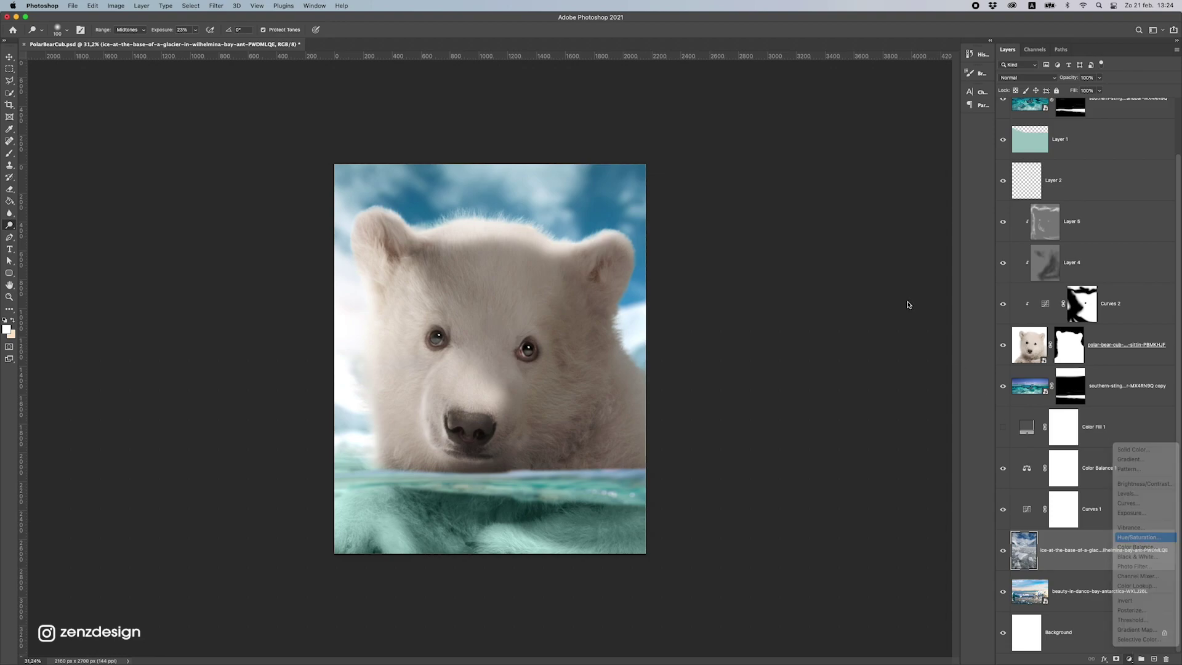
pyautogui.click(951, 369)
pyautogui.moveTo(887, 233); pyautogui.dragTo(841, 234)
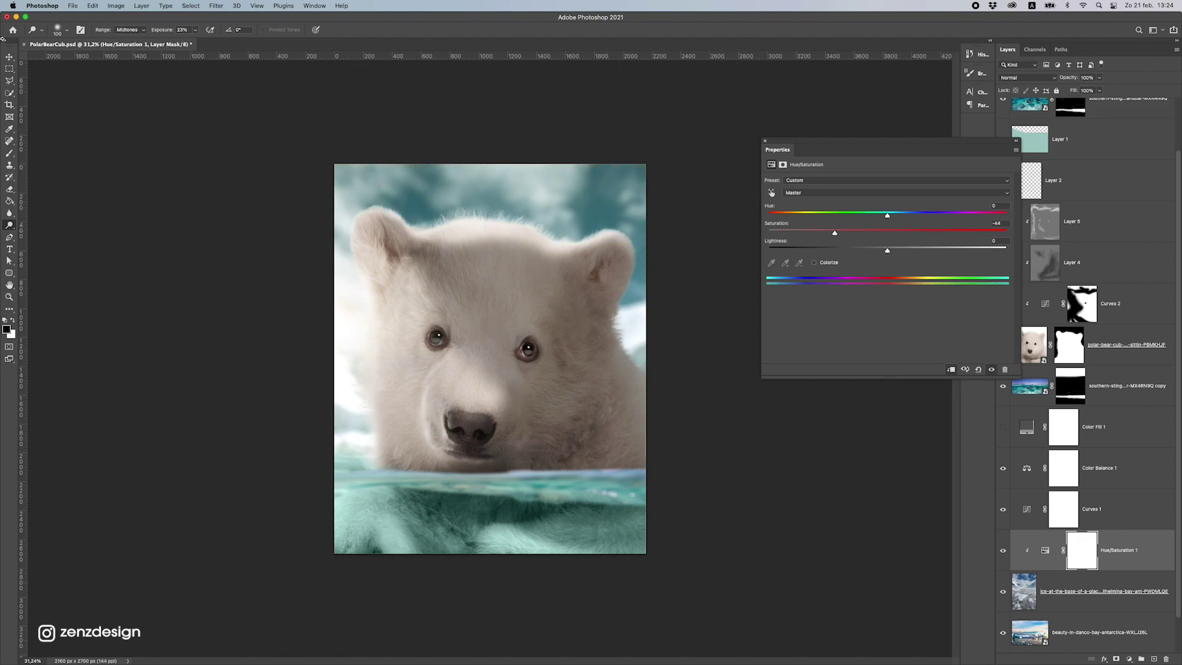
pyautogui.click(10, 56)
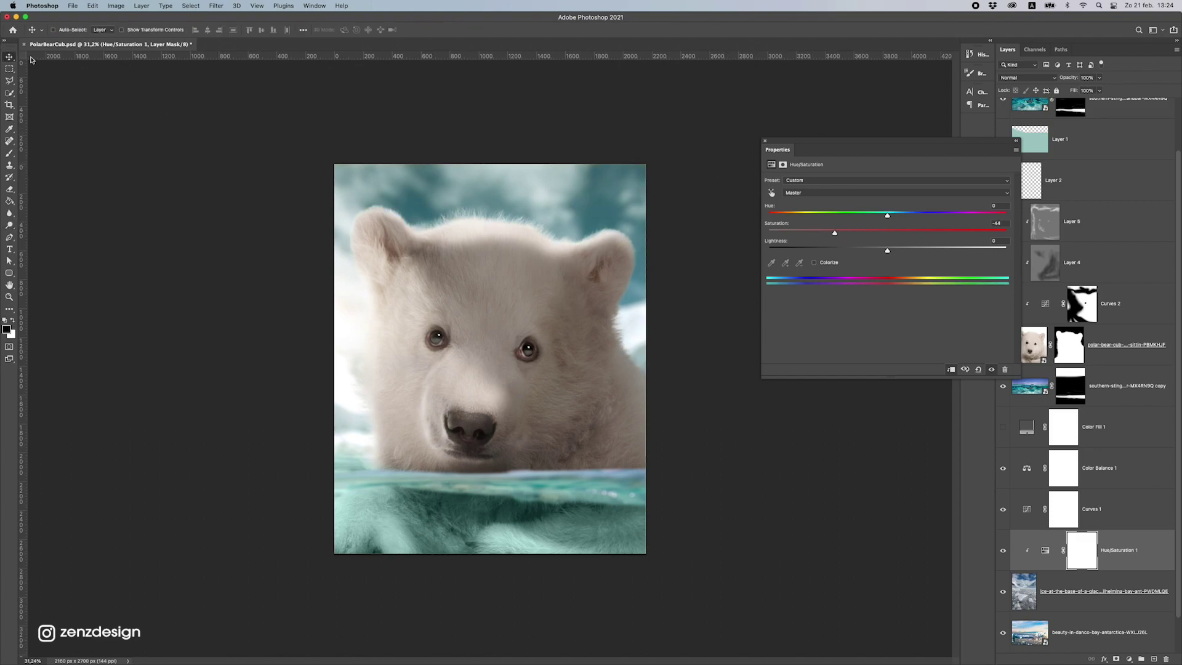
pyautogui.click(762, 143)
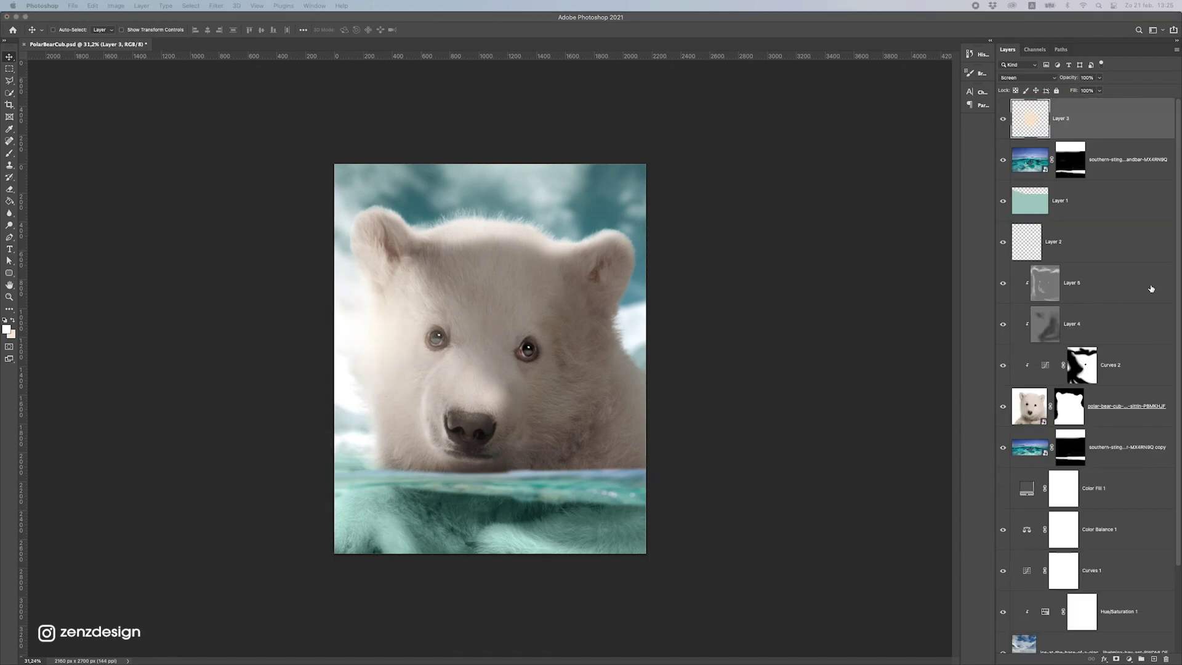
# - Examine the waterline below the bear's chin and the water and color layers that form it
pyautogui.scroll(-3, 379, 477)
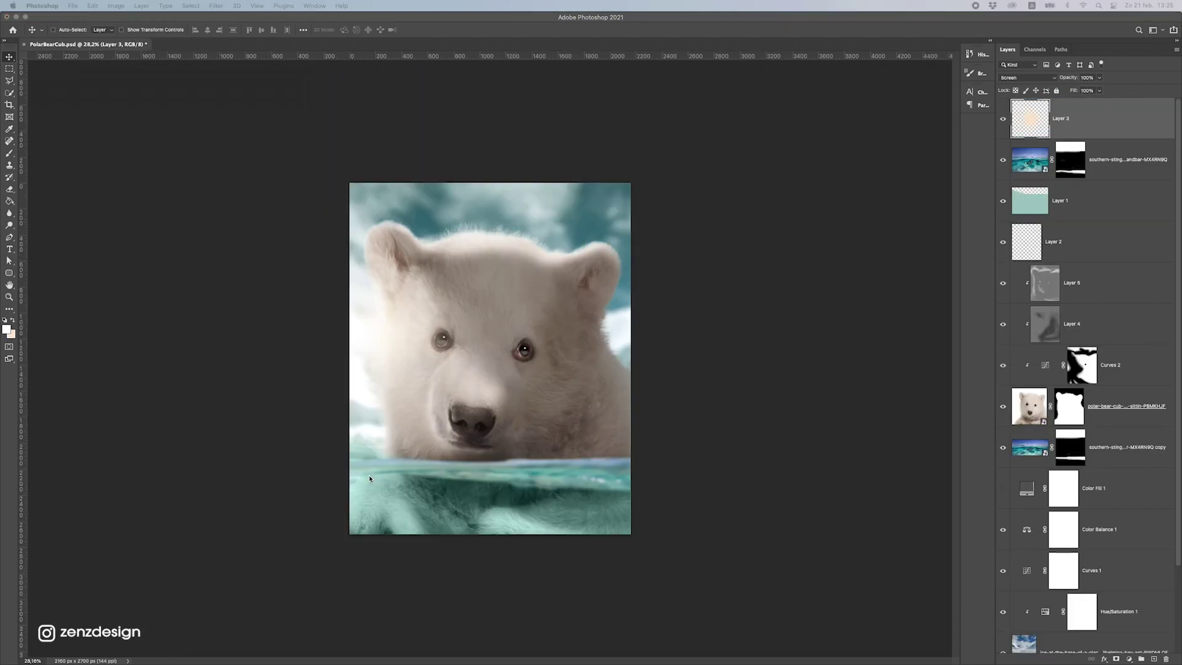
pyautogui.scroll(10, 372, 472)
pyautogui.scroll(-15, 346, 472)
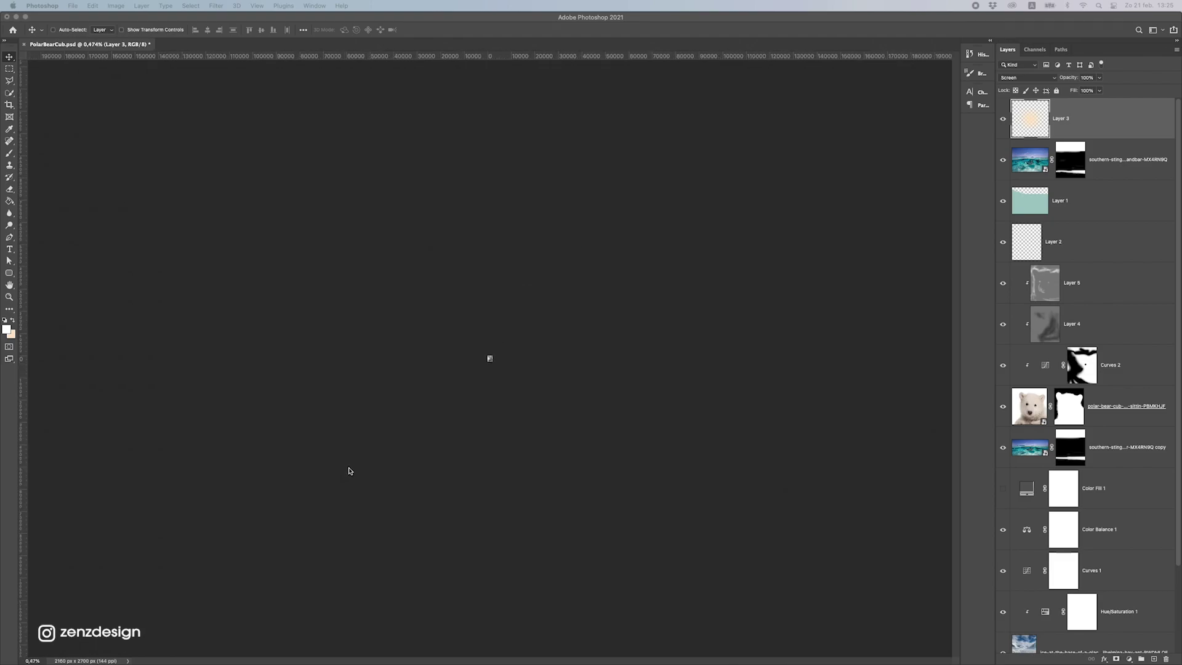
pyautogui.scroll(10, 445, 412)
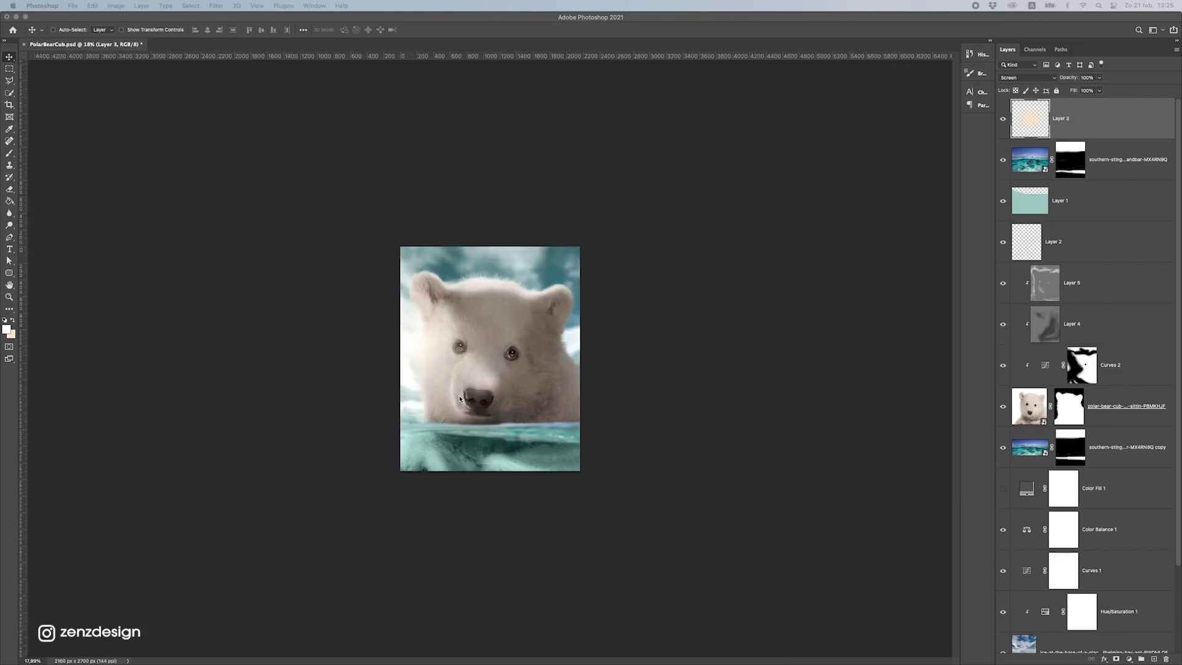
pyautogui.scroll(5, 405, 444)
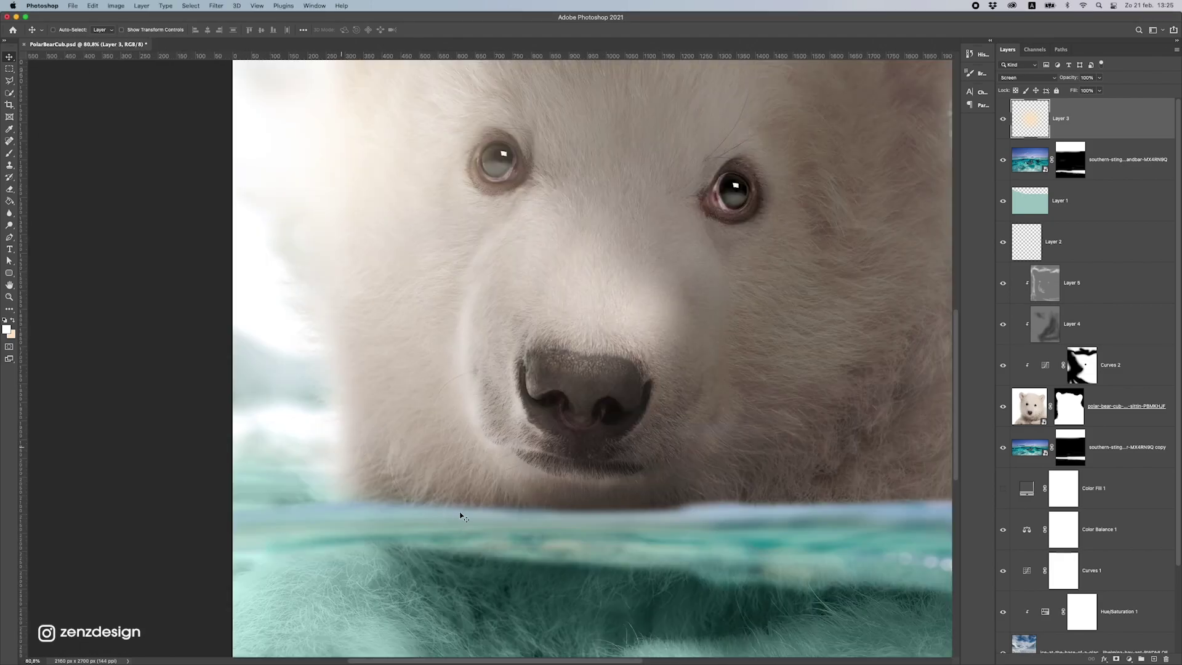
pyautogui.click(1125, 455)
pyautogui.click(1057, 177)
pyautogui.click(1066, 200)
pyautogui.moveTo(321, 358); pyautogui.dragTo(379, 395)
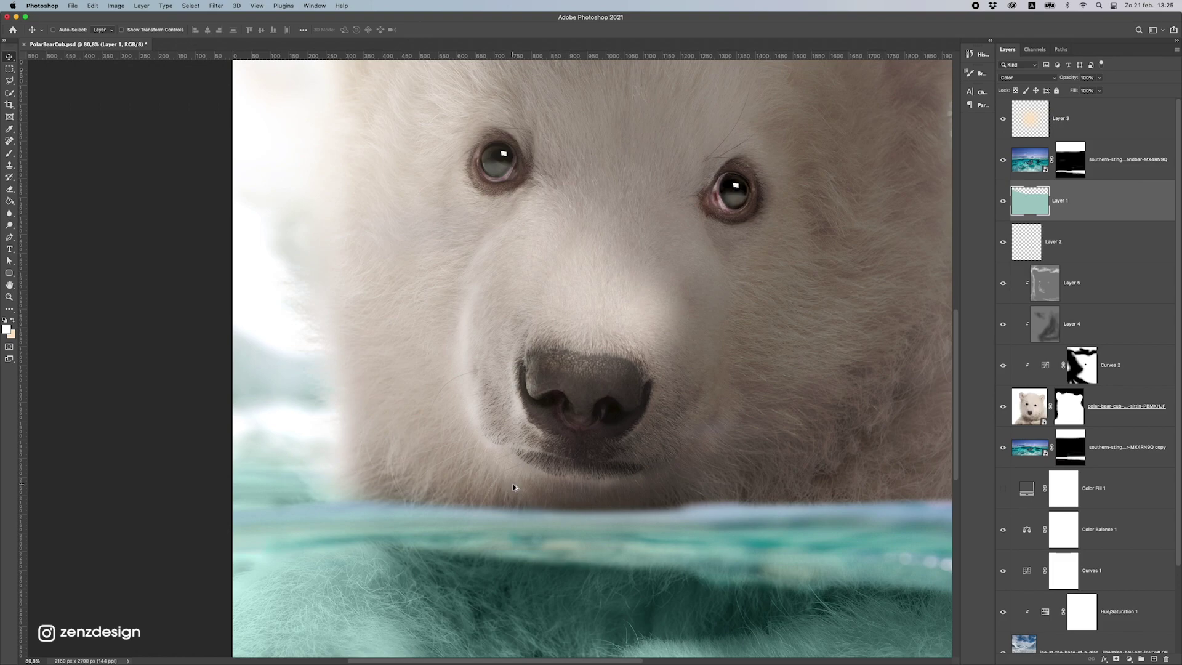
pyautogui.scroll(-3, 512, 487)
pyautogui.scroll(-2, 512, 486)
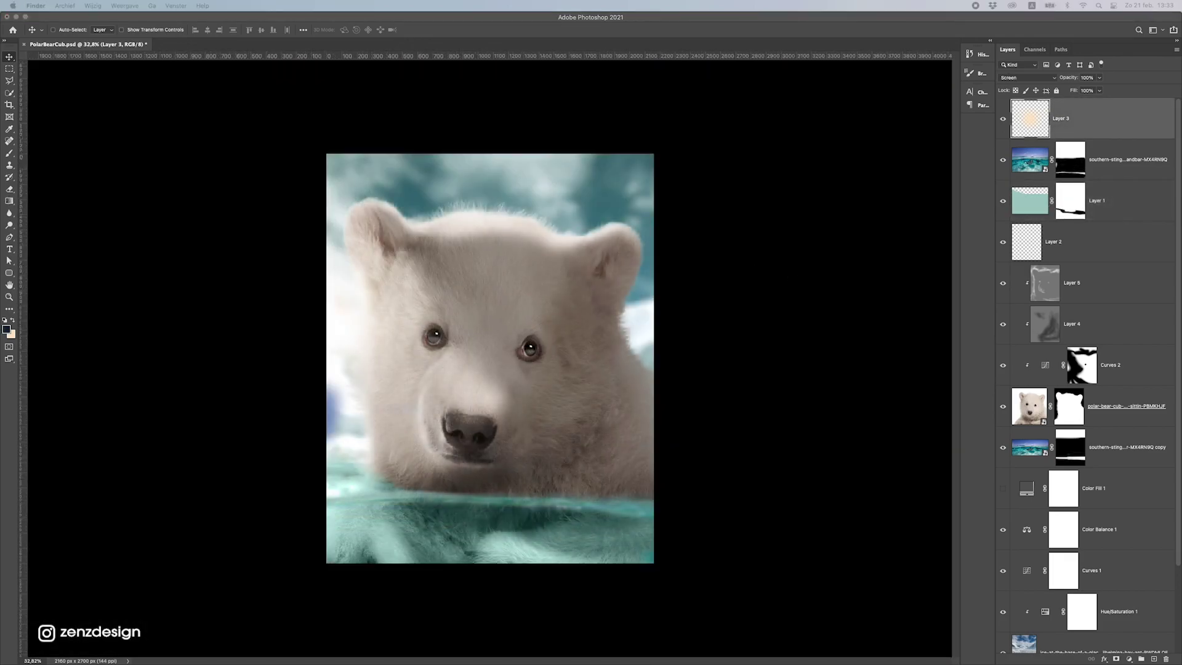
# - Place the abstract-underwater-background image, scale it to about 303% and position it over the lower part of the canvas
pyautogui.moveTo(406, 539); pyautogui.dragTo(470, 475)
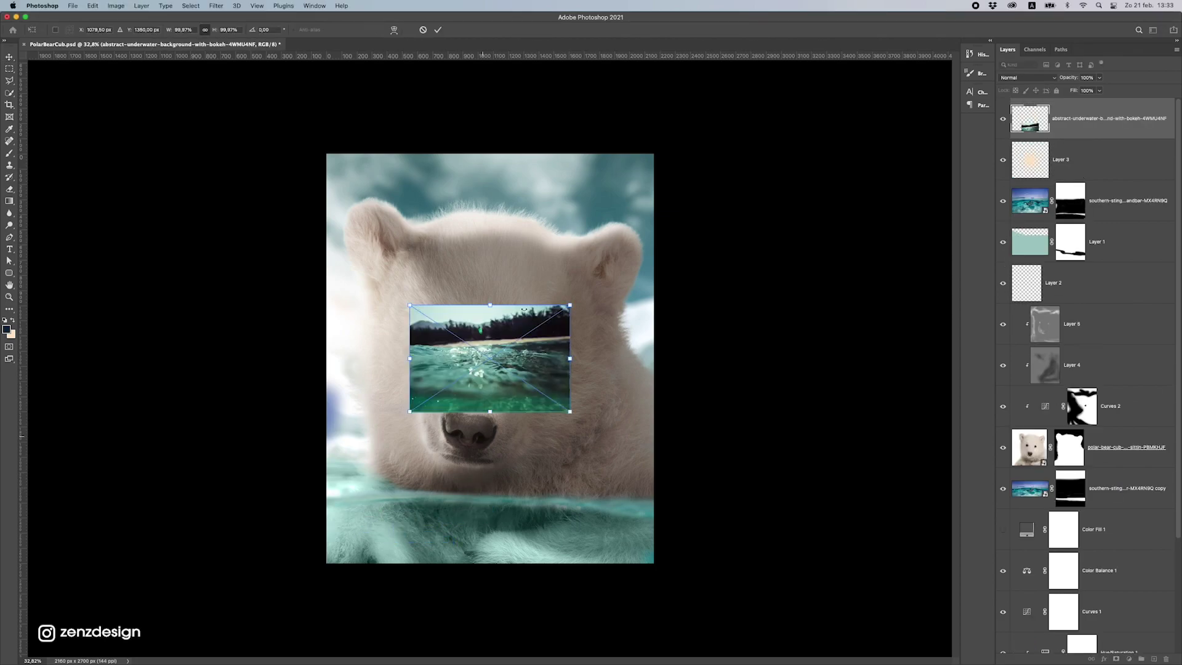
pyautogui.moveTo(570, 303); pyautogui.dragTo(733, 192)
pyautogui.moveTo(408, 388); pyautogui.dragTo(408, 435)
pyautogui.press('Return')
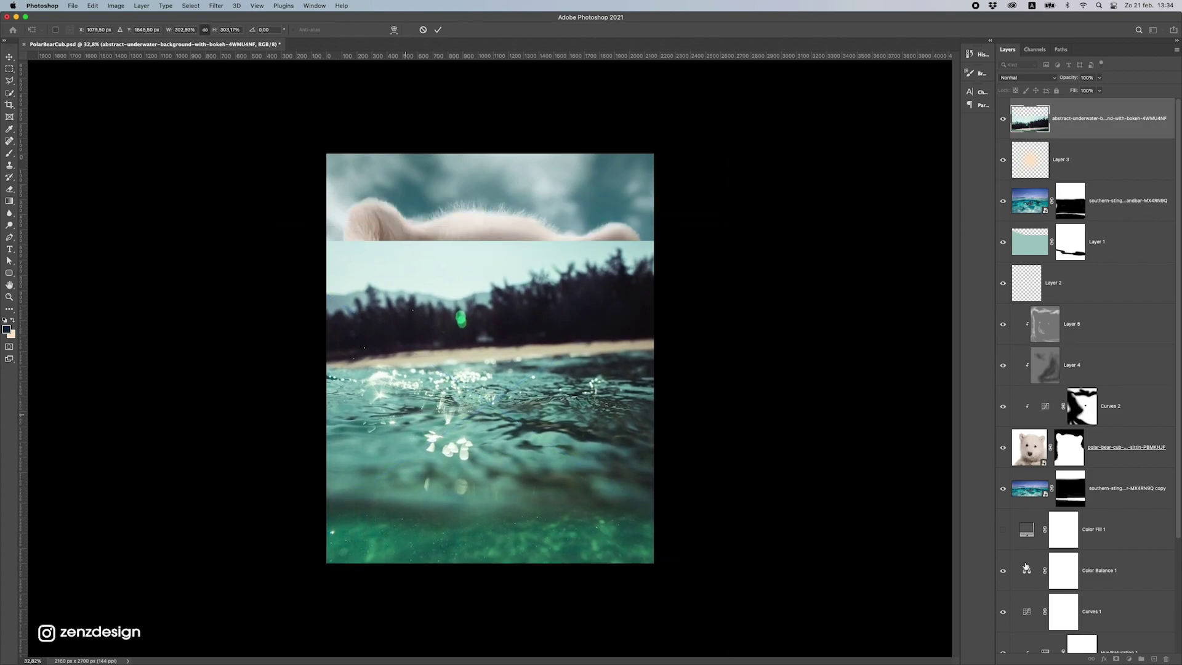
# - Mask out the underwater image's upper part with a gradient and move the image down to the waterline below the bear's chin
pyautogui.click(1116, 659)
pyautogui.click(6, 202)
pyautogui.moveTo(475, 401); pyautogui.dragTo(474, 450)
pyautogui.click(9, 57)
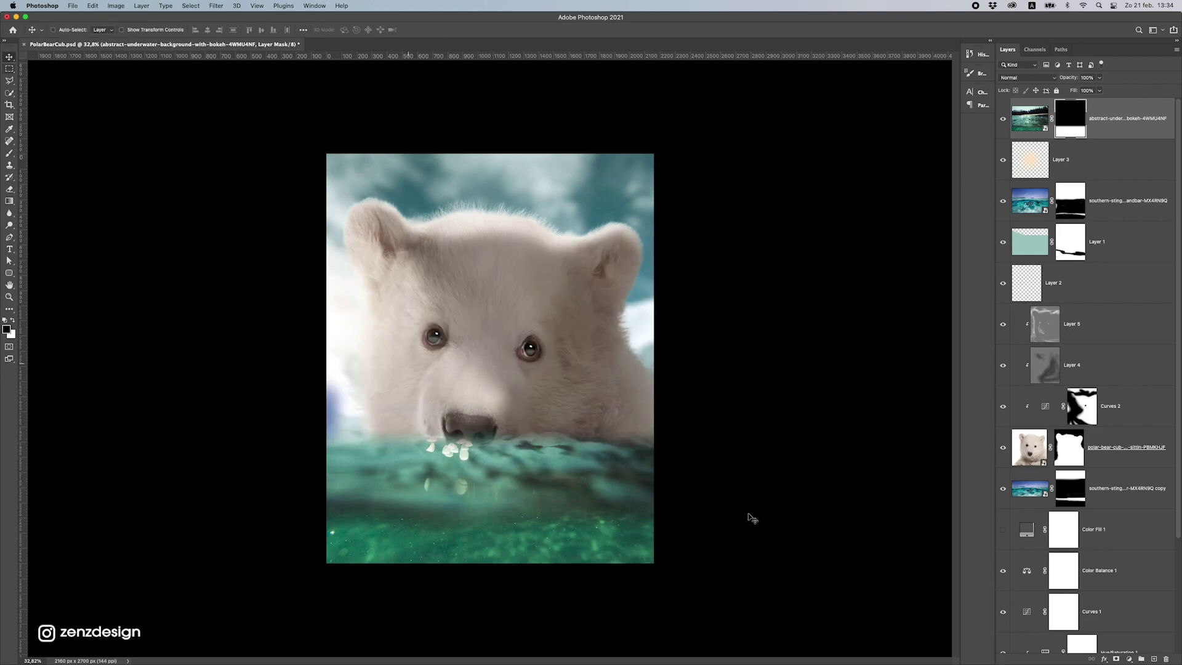
pyautogui.moveTo(762, 479); pyautogui.dragTo(761, 557)
# - Soften the underwater image's upper edge by painting black on its mask along the waterline with a large soft brush
pyautogui.press('super+0')
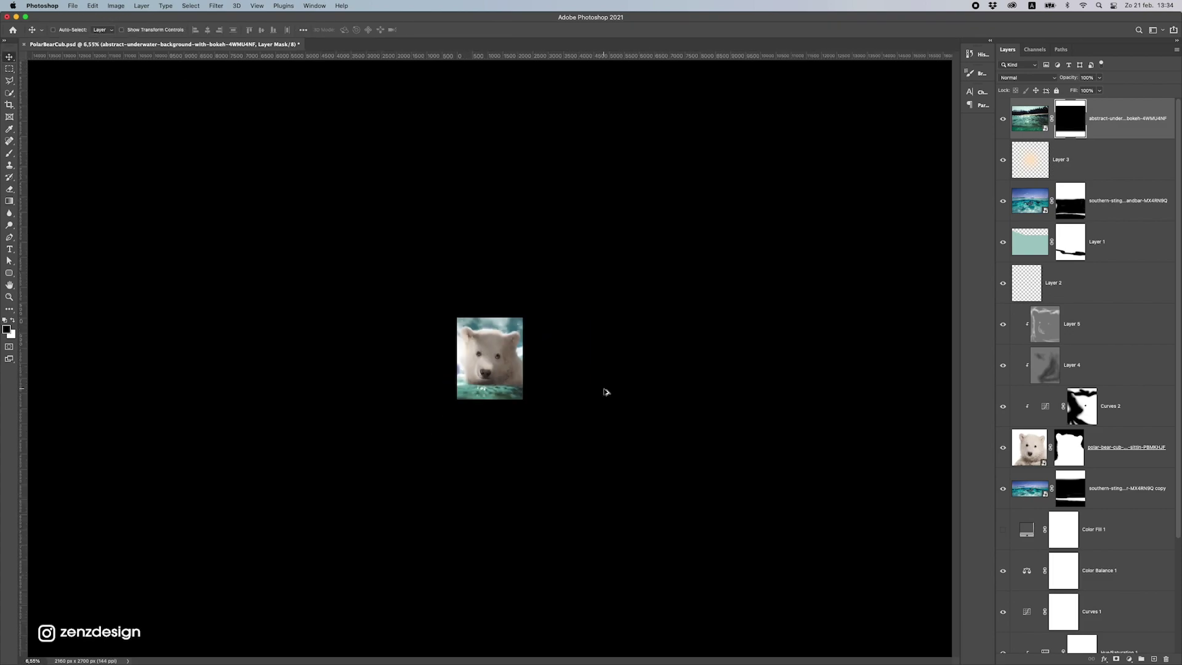
pyautogui.click(6, 153)
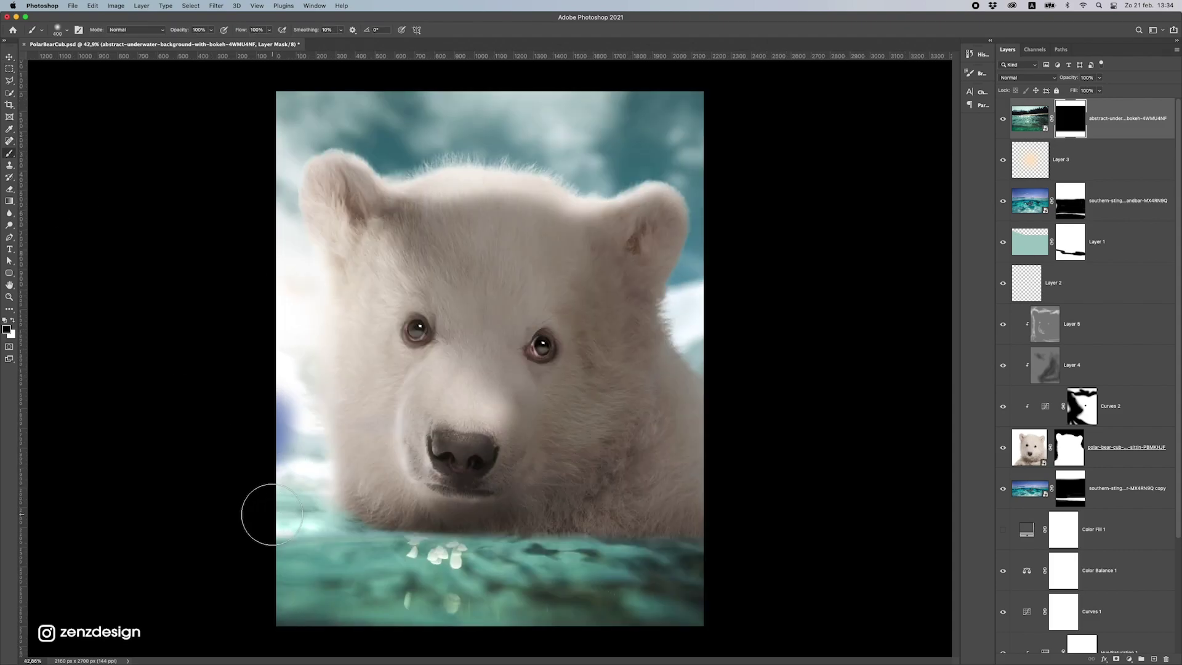
pyautogui.moveTo(271, 514); pyautogui.dragTo(708, 542)
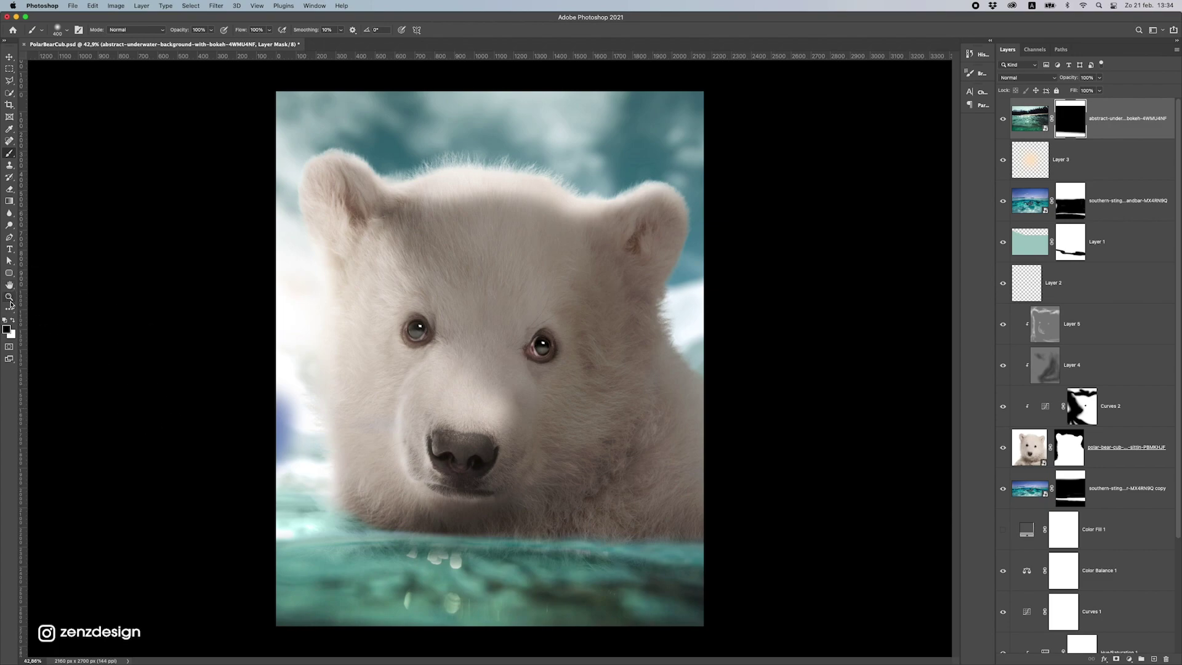
# - Try to paint the water back in white on the mask just below the waterline with a 125 px brush
pyautogui.click(12, 320)
pyautogui.press('[')
pyautogui.press('[')
pyautogui.press('[')
pyautogui.moveTo(523, 653)
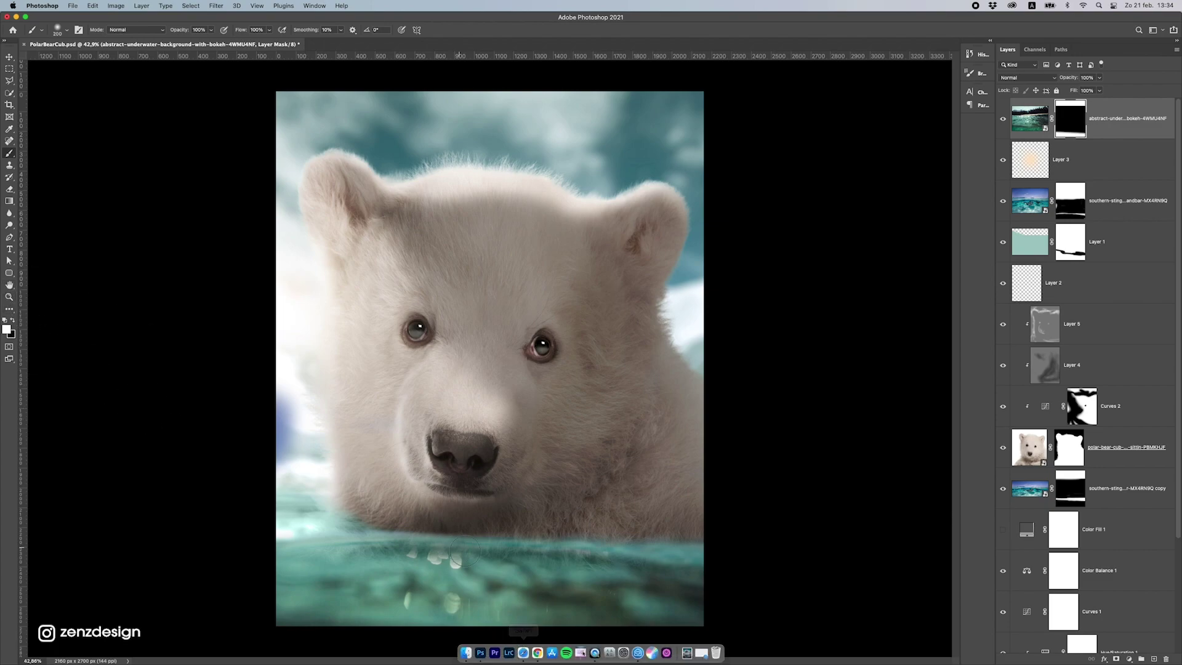
pyautogui.press('[')
pyautogui.press('[')
pyautogui.press('[')
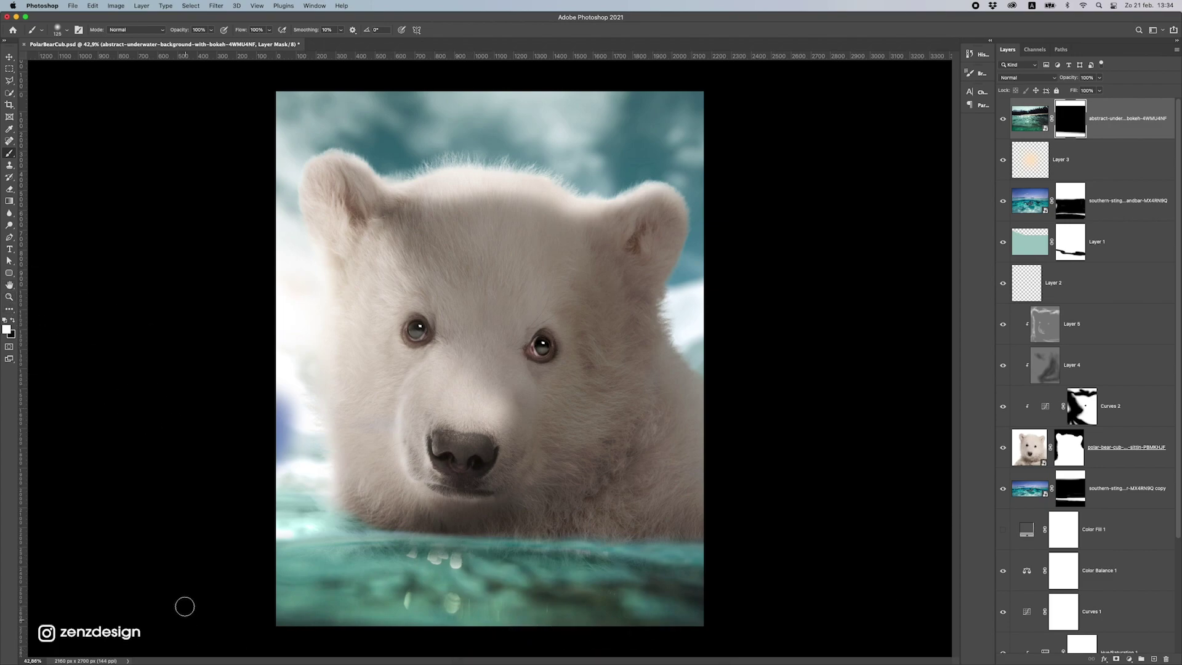
pyautogui.moveTo(320, 552); pyautogui.dragTo(475, 559)
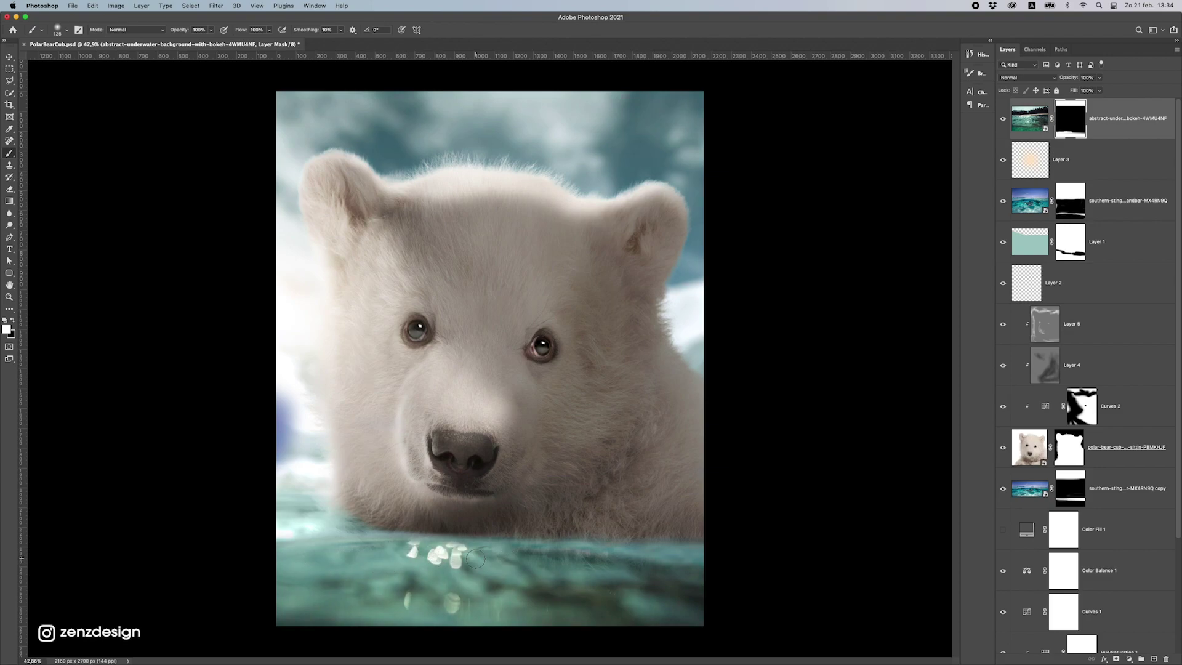
pyautogui.press('super+z')
# - Paint out the bright reflections below the bear's chin in black on the underwater image's mask with a 250 px brush
pyautogui.click(12, 321)
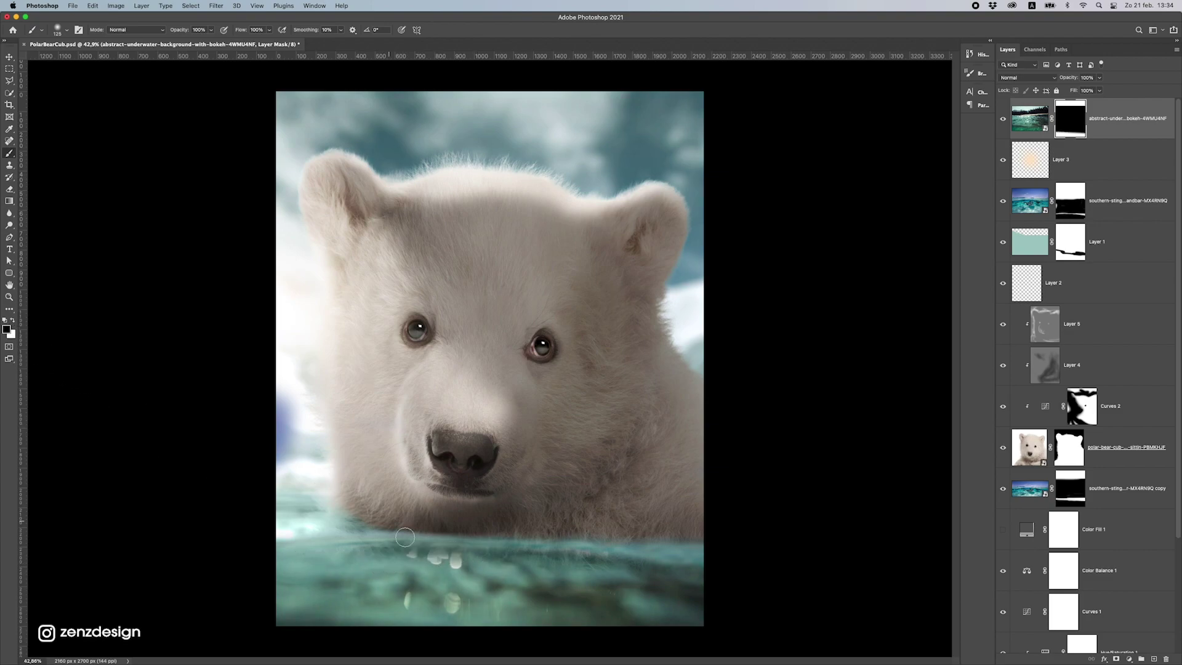
pyautogui.press(']')
pyautogui.press(']')
pyautogui.press(']')
pyautogui.press(']')
pyautogui.moveTo(404, 550)
pyautogui.mouseDown()
pyautogui.moveTo(471, 549)
pyautogui.moveTo(312, 541)
pyautogui.moveTo(749, 548)
pyautogui.moveTo(403, 553)
pyautogui.mouseUp()
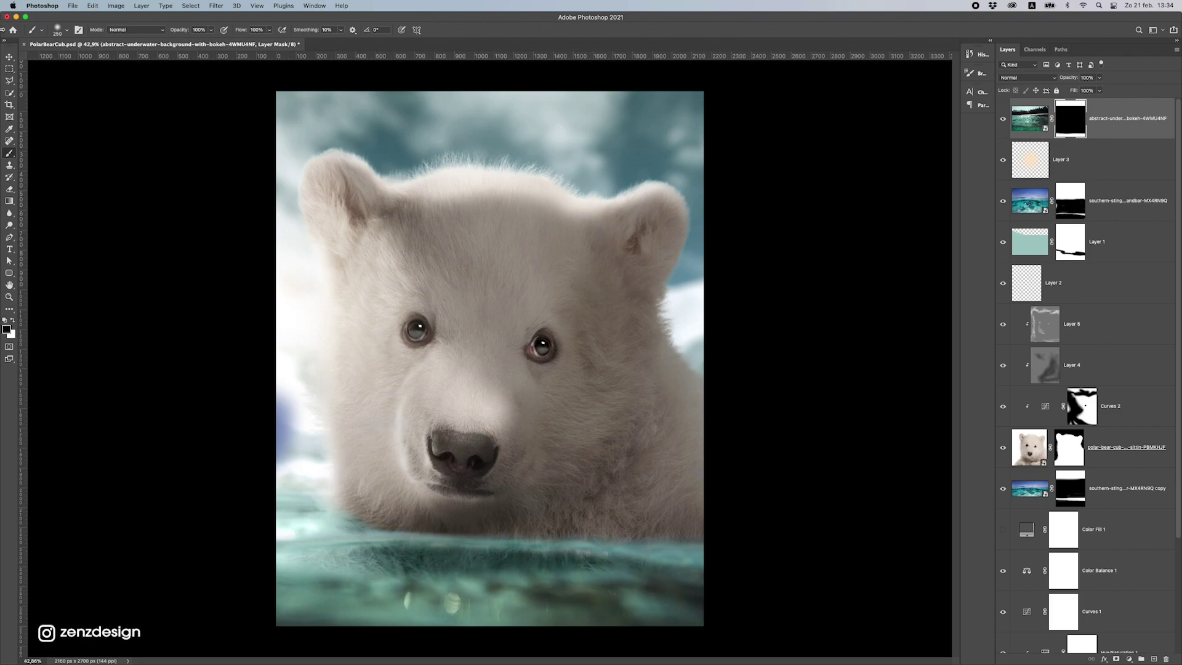
# - Lower the underwater image layer's opacity to 64% and move it slightly up
pyautogui.moveTo(7, 48); pyautogui.dragTo(5, 44)
pyautogui.moveTo(1097, 77); pyautogui.dragTo(1084, 90)
pyautogui.click(10, 57)
pyautogui.moveTo(631, 531); pyautogui.dragTo(632, 513)
pyautogui.scroll(-10, 520, 455)
pyautogui.scroll(10, 520, 457)
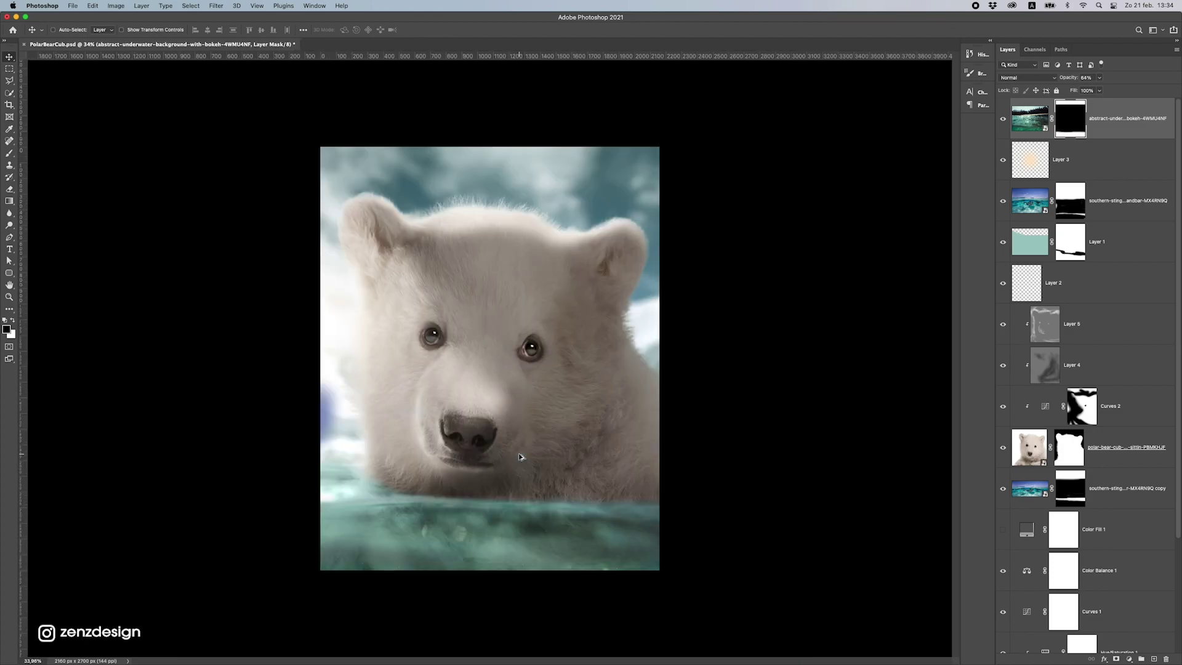
# - Paint out the purple spot at the canvas's left edge on the upper sandbar water layer's mask
pyautogui.click(1065, 489)
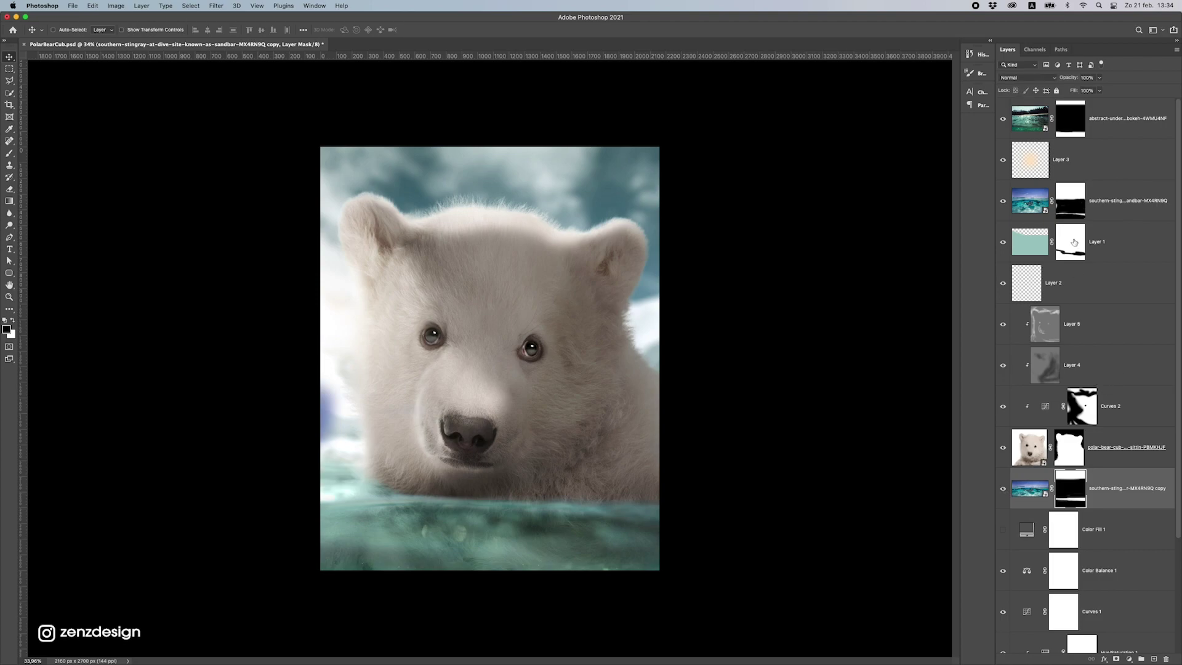
pyautogui.click(1061, 206)
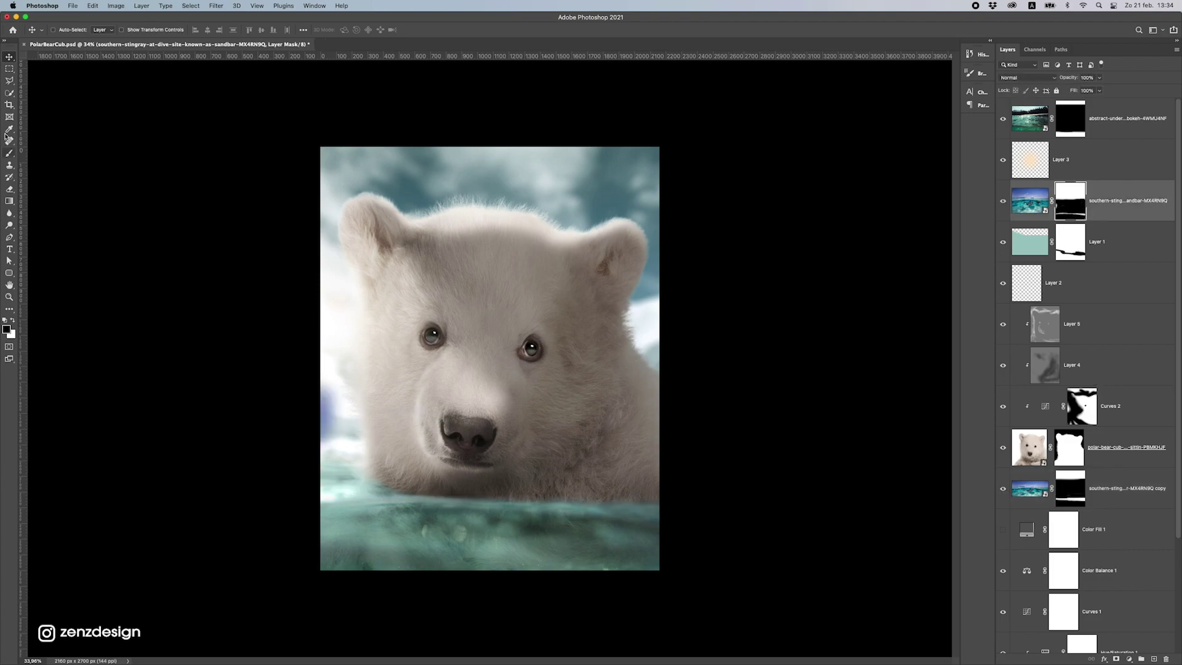
pyautogui.click(4, 154)
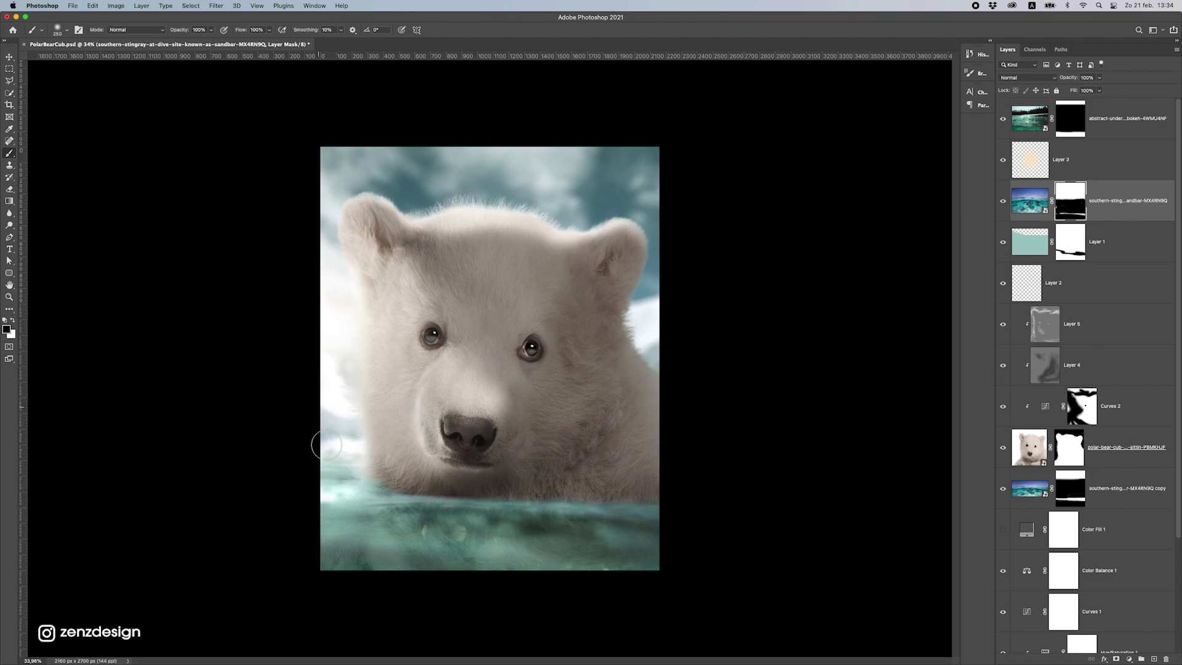
# - Try several smaller brush strokes on the sandbar water layer's mask along the waterline below the bear
pyautogui.press('[')
pyautogui.press('[')
pyautogui.press('[')
pyautogui.press('[')
pyautogui.press('[')
pyautogui.moveTo(323, 507); pyautogui.dragTo(487, 511)
pyautogui.press('super+z')
pyautogui.moveTo(392, 509); pyautogui.dragTo(494, 514)
pyautogui.press('super+z')
pyautogui.moveTo(393, 502); pyautogui.dragTo(733, 538)
pyautogui.press('super+z')
pyautogui.moveTo(650, 517); pyautogui.dragTo(480, 506)
pyautogui.hotkey('ctrl', 'z')
pyautogui.moveTo(656, 519); pyautogui.dragTo(483, 511)
pyautogui.hotkey('ctrl', 'z')
# - Reveal sandbar water along the waterline in white and paint out its lower part in black, undoing unwanted strokes
pyautogui.moveTo(665, 528); pyautogui.dragTo(526, 527)
pyautogui.moveTo(681, 530); pyautogui.dragTo(281, 510)
pyautogui.moveTo(504, 513)
pyautogui.mouseDown()
pyautogui.moveTo(265, 525)
pyautogui.moveTo(698, 526)
pyautogui.mouseUp()
pyautogui.press('super+z')
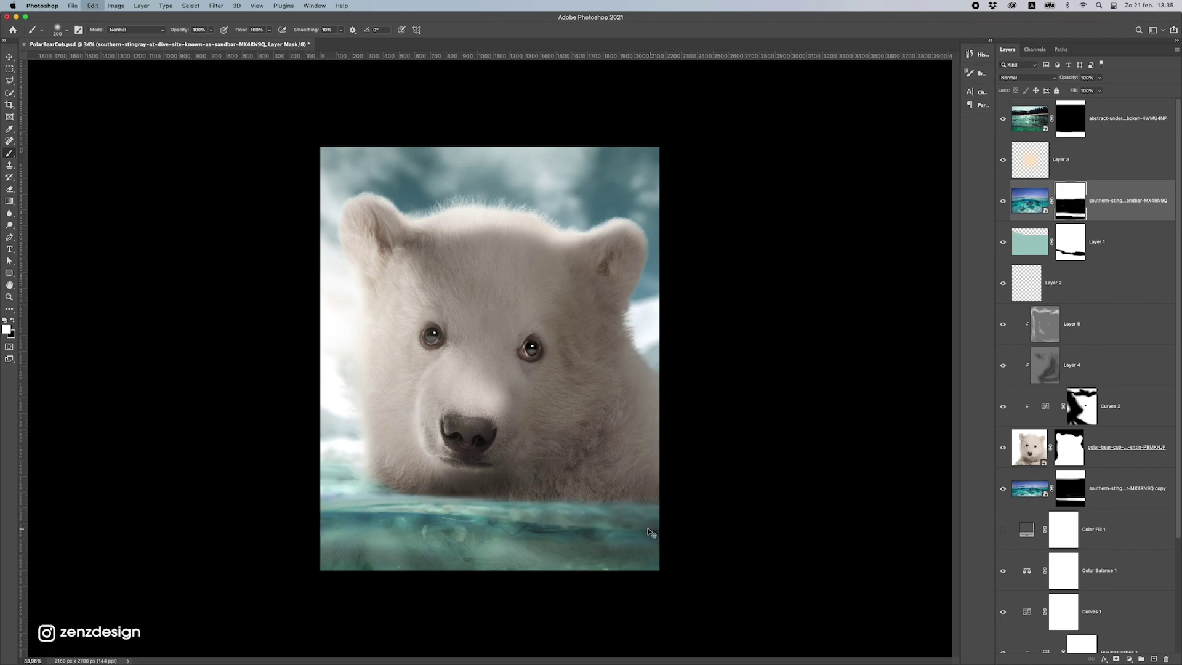
pyautogui.press('super+z')
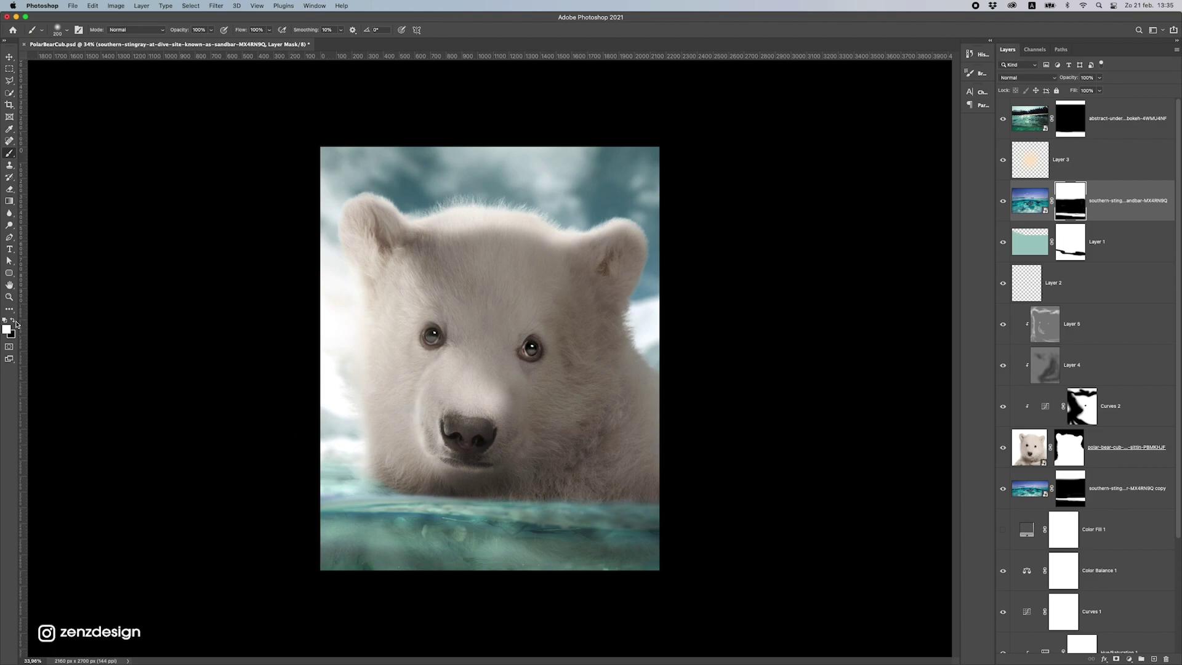
pyautogui.moveTo(433, 522)
pyautogui.mouseDown()
pyautogui.moveTo(341, 524)
pyautogui.moveTo(626, 541)
pyautogui.mouseUp()
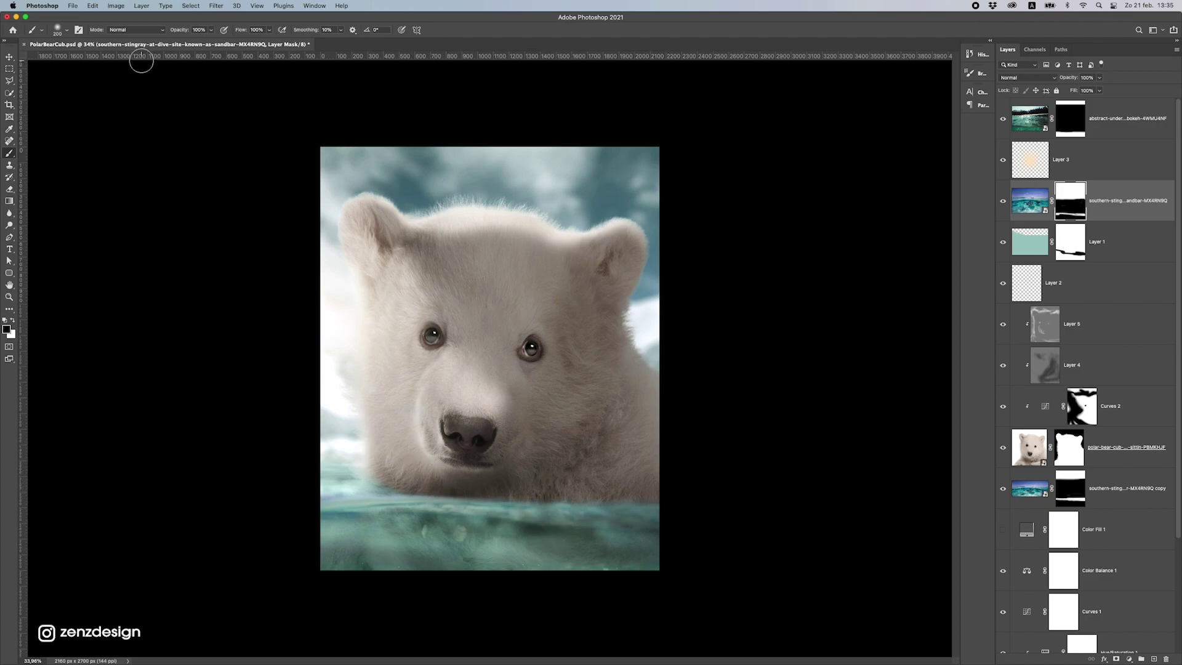
# - Set the brush hardness to 42% and sharpen the water's edge against the bear's fur on the sandbar layer's mask
pyautogui.click(57, 30)
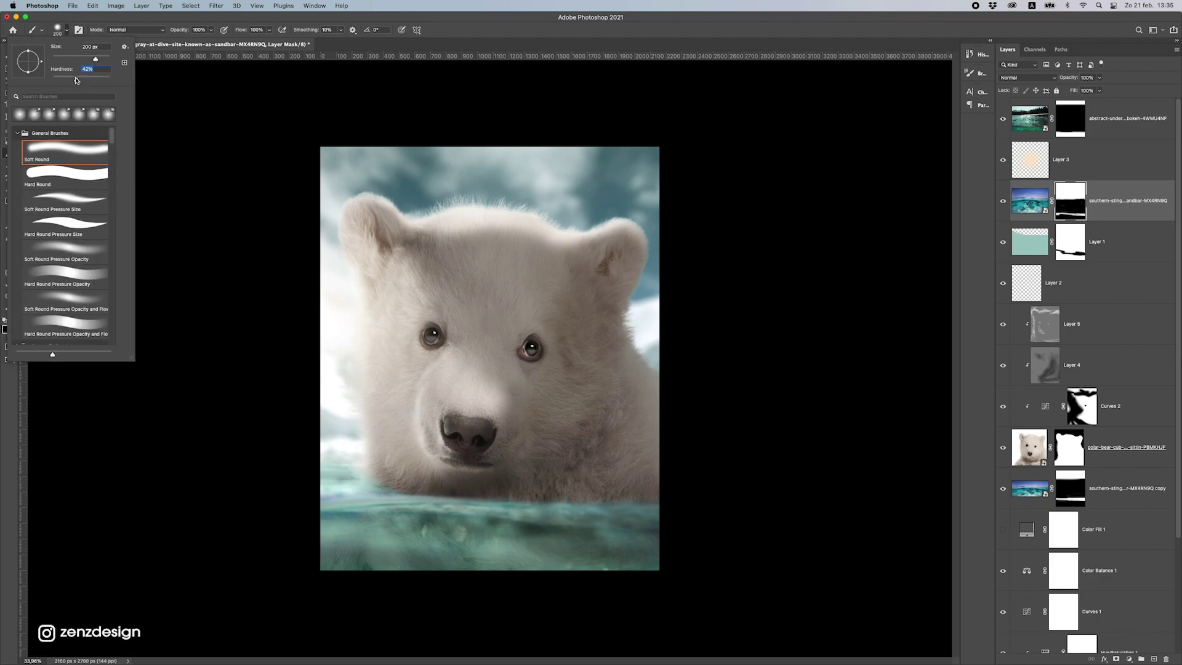
pyautogui.press('Return')
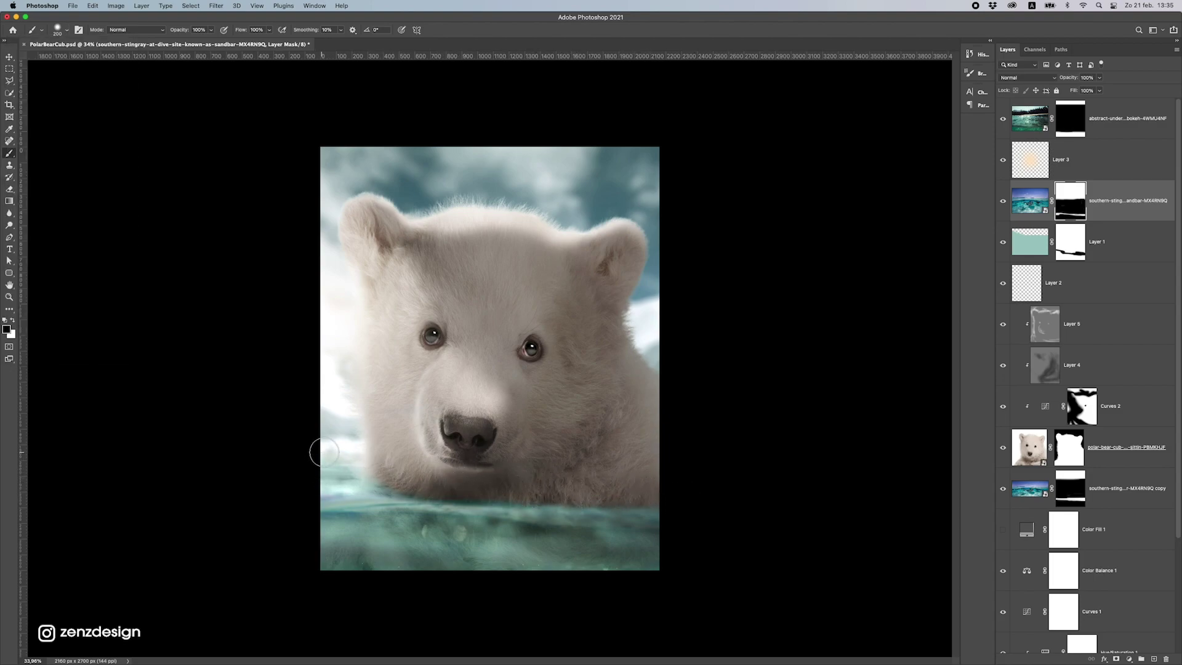
pyautogui.scroll(-7, 518, 385)
pyautogui.scroll(5, 517, 385)
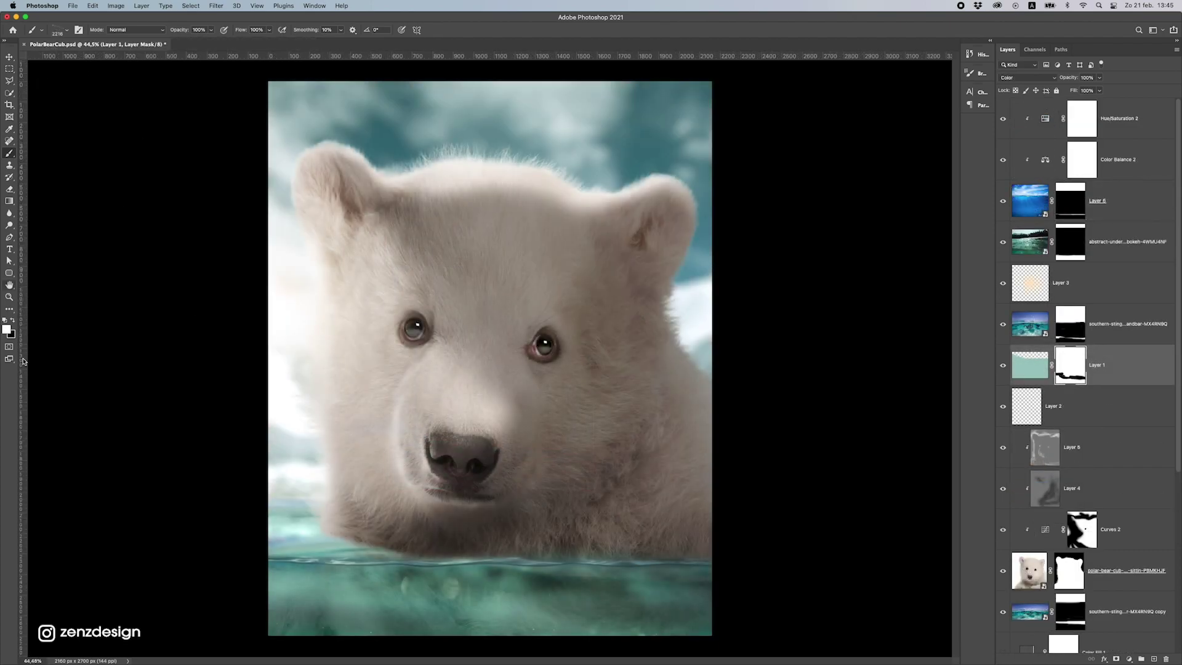
# - Choose the splash6 brush and set its size to 400 px for painting droplets near the waterline
pyautogui.click(56, 29)
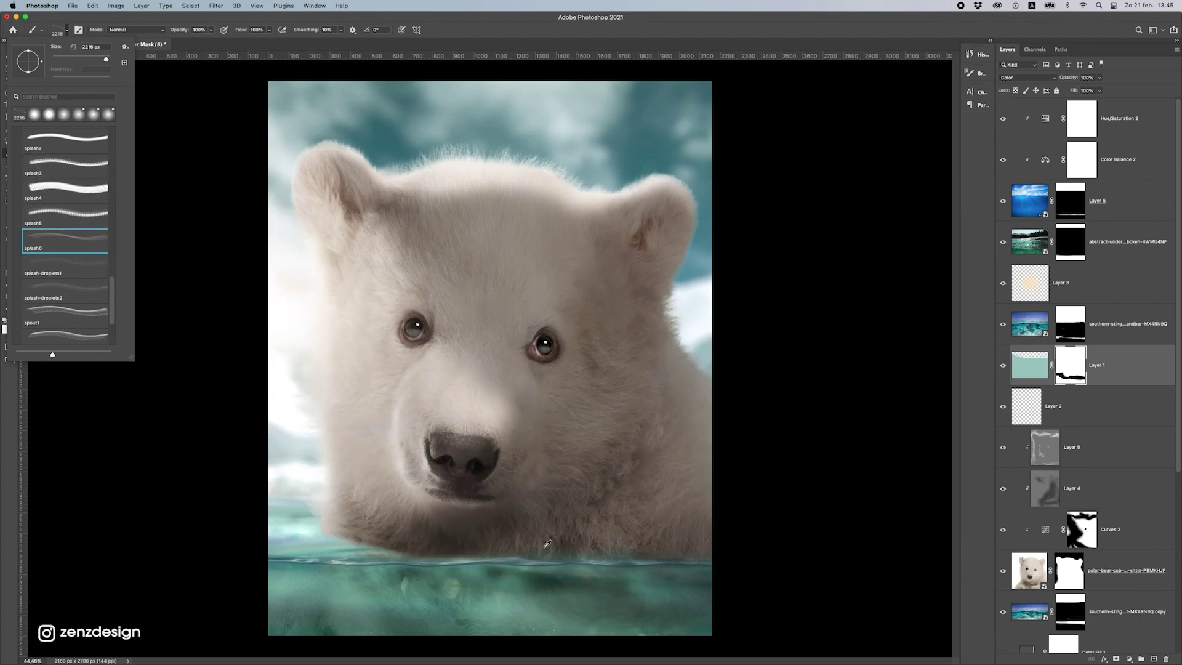
pyautogui.moveTo(545, 547); pyautogui.dragTo(605, 565)
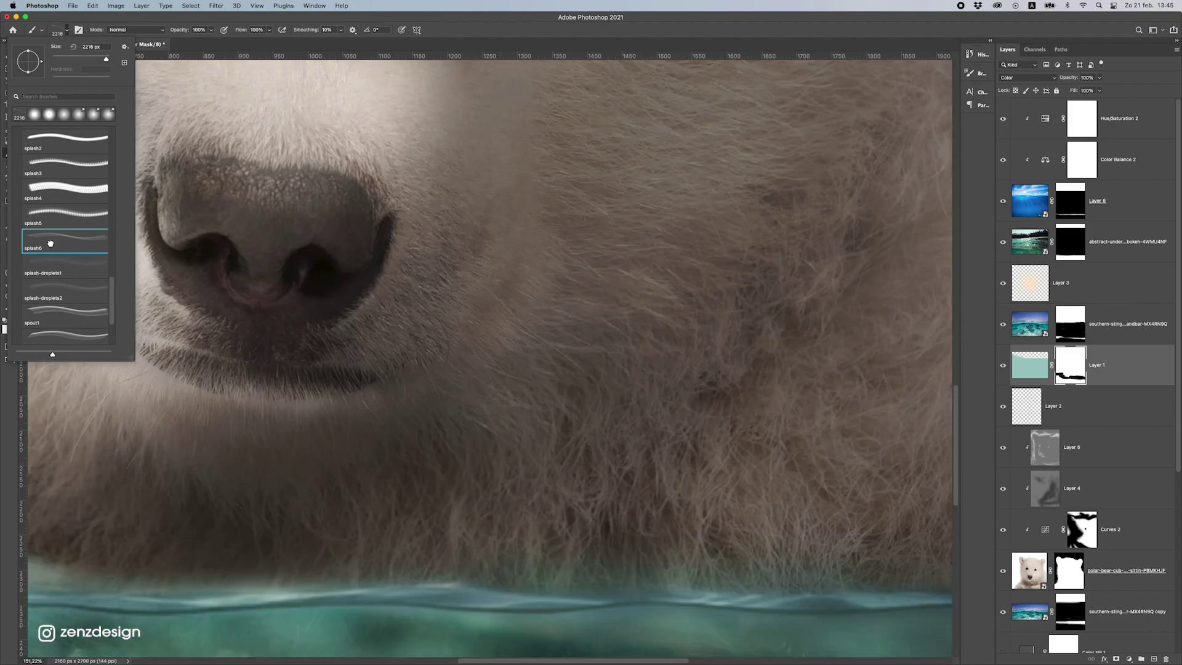
pyautogui.click(77, 256)
pyautogui.click(67, 237)
pyautogui.click(350, 13)
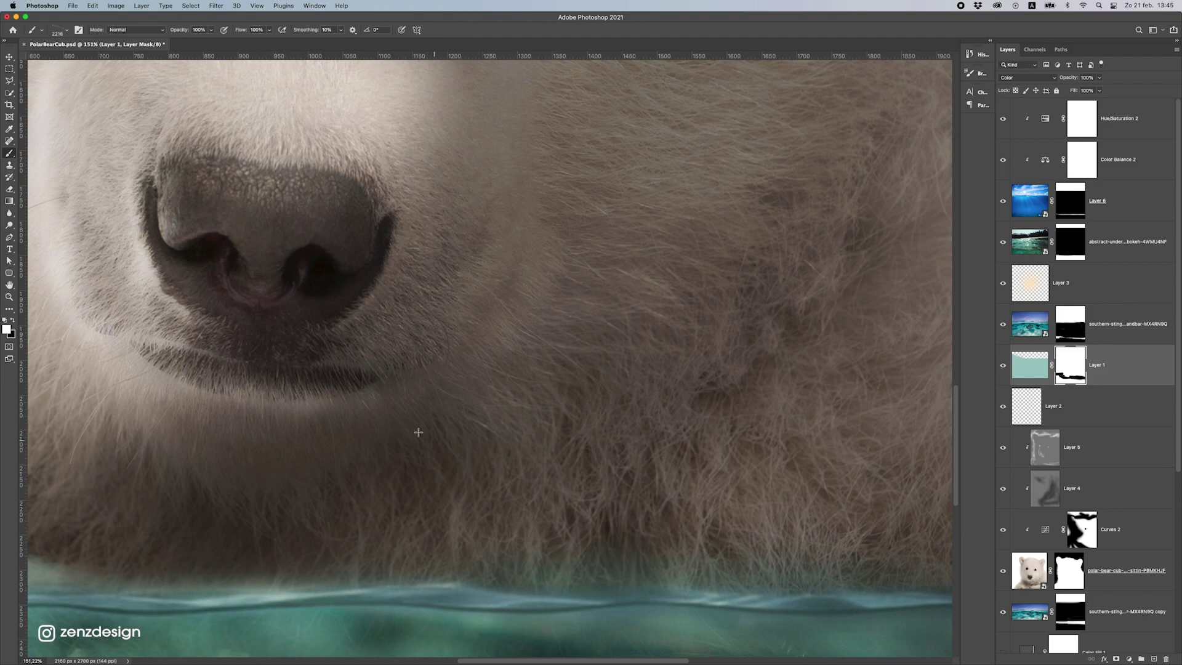
pyautogui.click(68, 31)
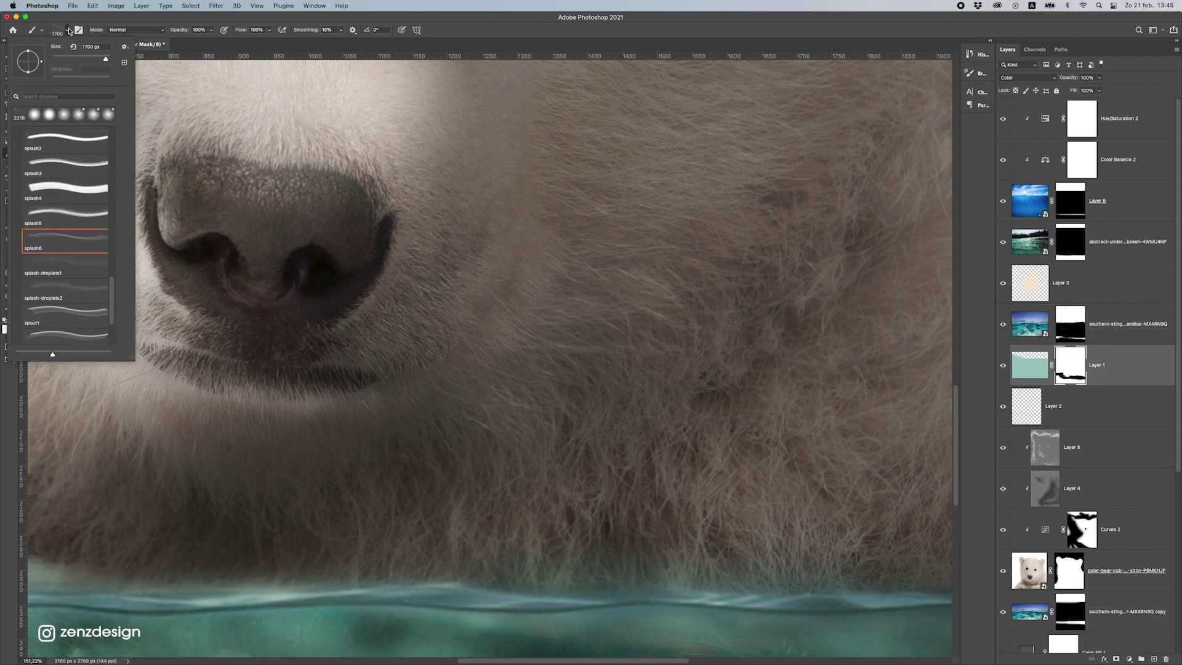
pyautogui.click(149, 23)
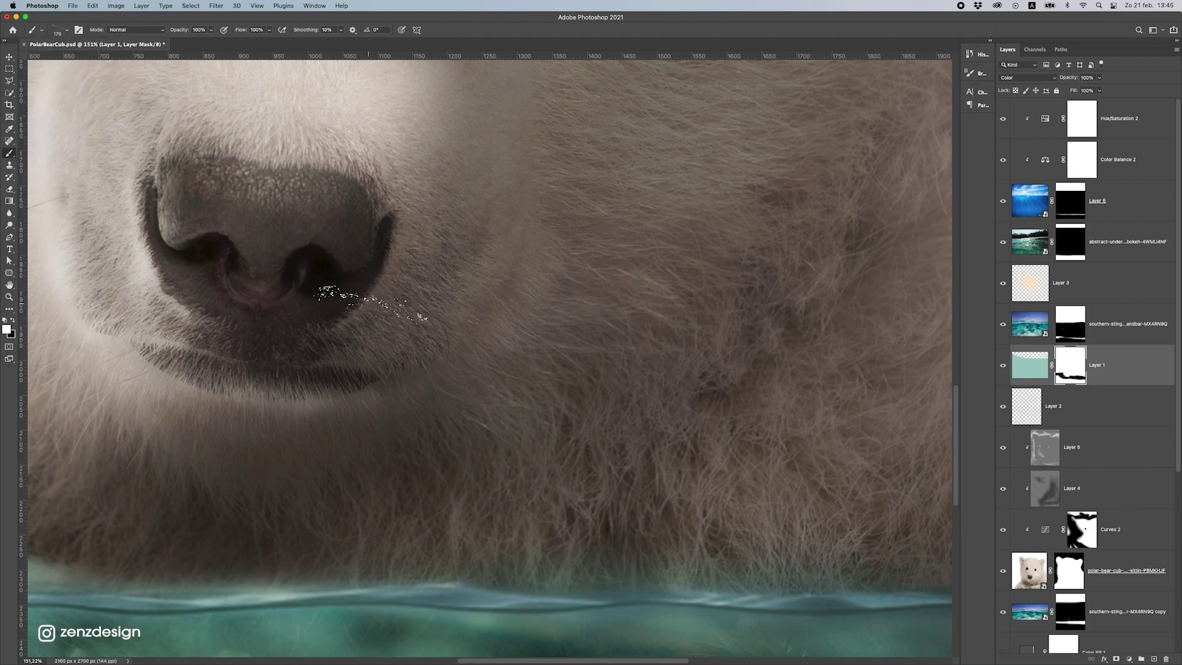
pyautogui.press(']')
pyautogui.press(']')
pyautogui.press(']')
pyautogui.press(']')
# - Add a new layer above Hue/Saturation 2 and stamp one white splash on the chest fur above the waterline
pyautogui.click(1143, 136)
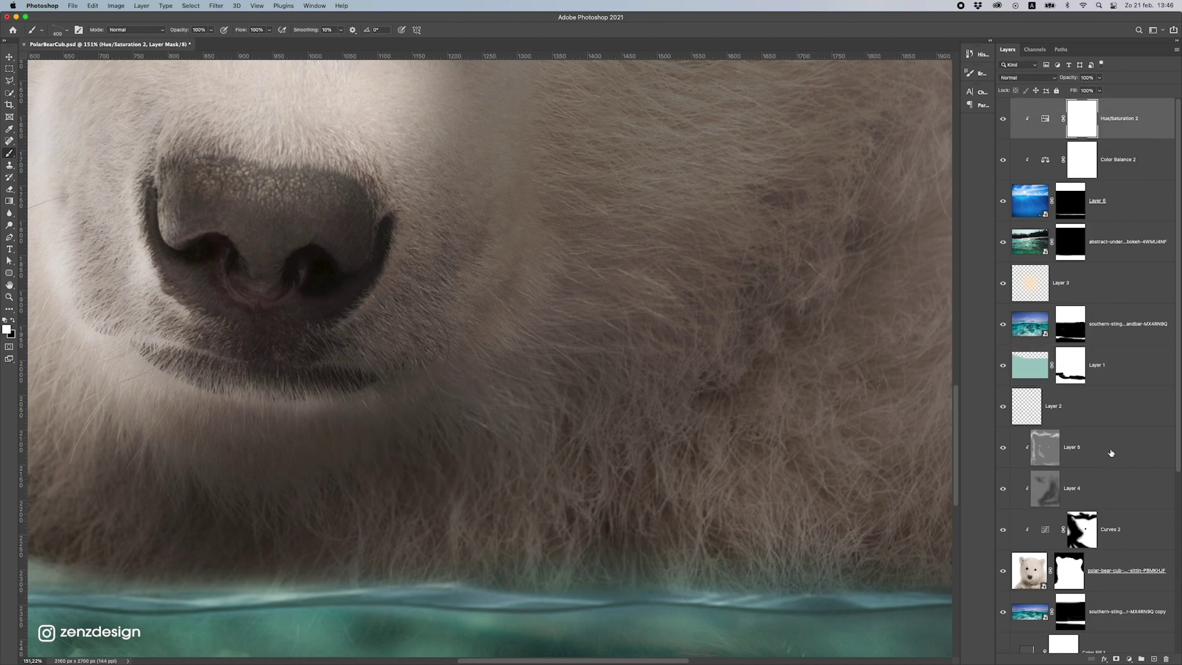
pyautogui.click(1151, 659)
pyautogui.click(5, 321)
pyautogui.click(495, 482)
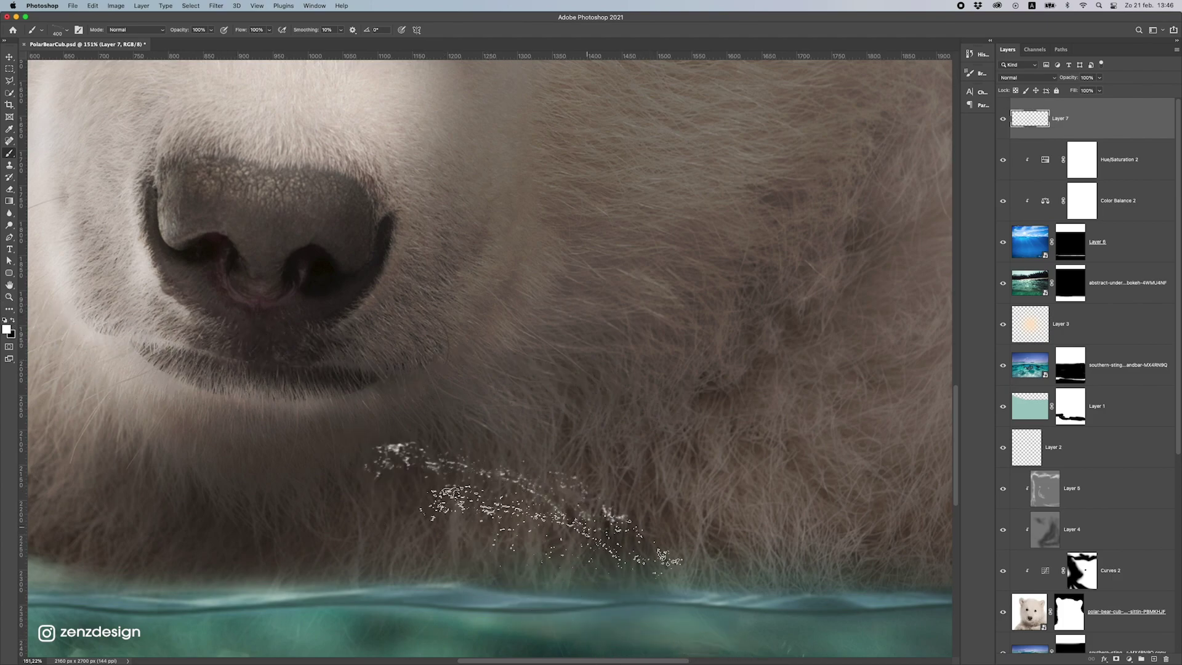
# - Move the splash down to the waterline below the chin and rotate and flatten it to lie along the surface
pyautogui.click(10, 56)
pyautogui.moveTo(767, 601); pyautogui.dragTo(652, 626)
pyautogui.scroll(-1, 652, 627)
pyautogui.moveTo(430, 350); pyautogui.dragTo(439, 392)
pyautogui.press('super+t')
pyautogui.moveTo(601, 560); pyautogui.dragTo(607, 480)
pyautogui.moveTo(370, 496); pyautogui.dragTo(388, 554)
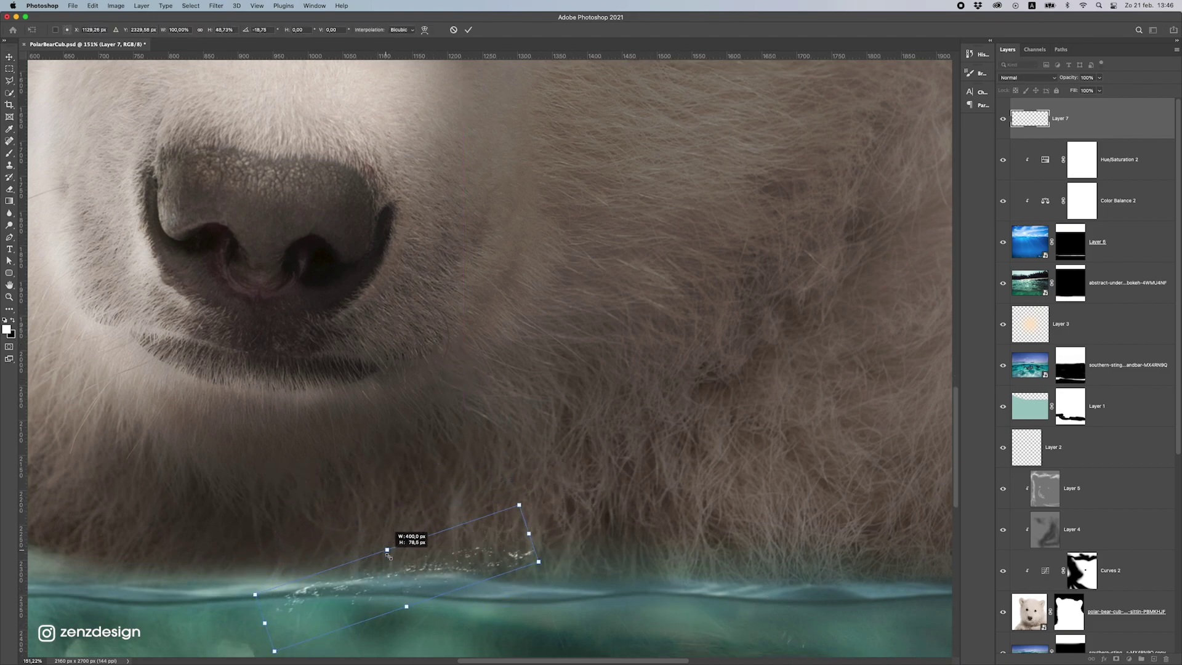
pyautogui.press('Return')
pyautogui.scroll(-1, 500, 502)
pyautogui.press('super+t')
pyautogui.moveTo(548, 506); pyautogui.dragTo(559, 542)
pyautogui.press('Return')
# - Duplicate the splash layer and place the copy farther left along the waterline
pyautogui.moveTo(448, 521); pyautogui.dragTo(243, 509)
pyautogui.hotkey('ctrl', 'j')
pyautogui.scroll(-1, 434, 510)
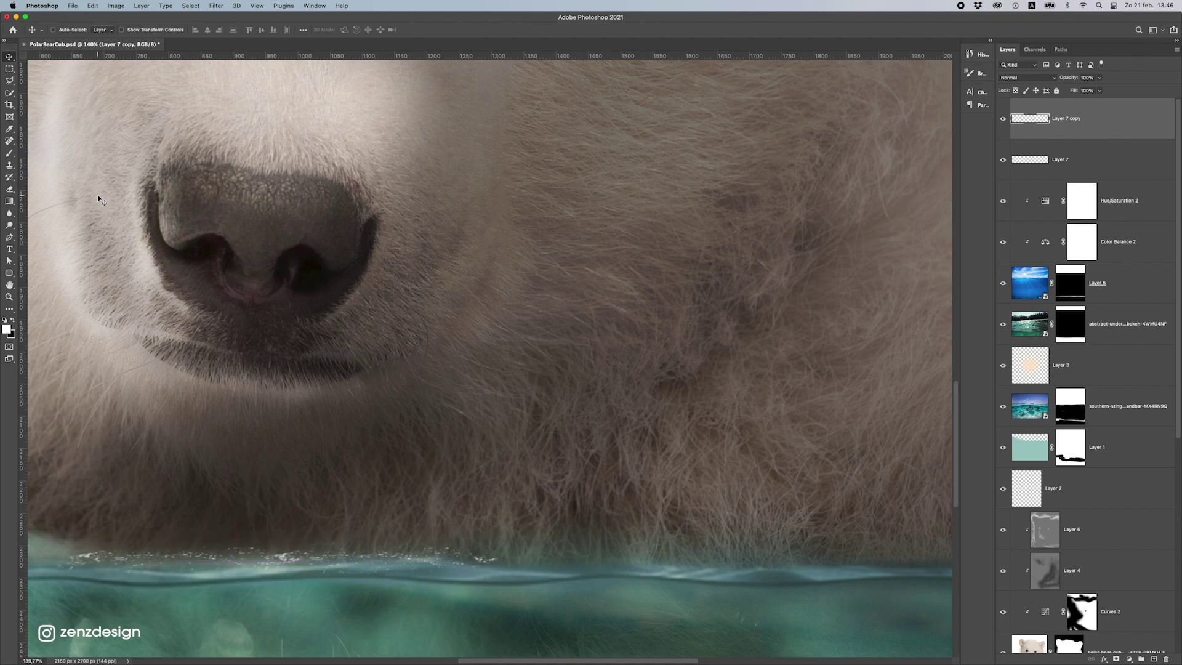
# - Add a new layer on top and set up a spout water brush at a size of 500 px
pyautogui.click(8, 154)
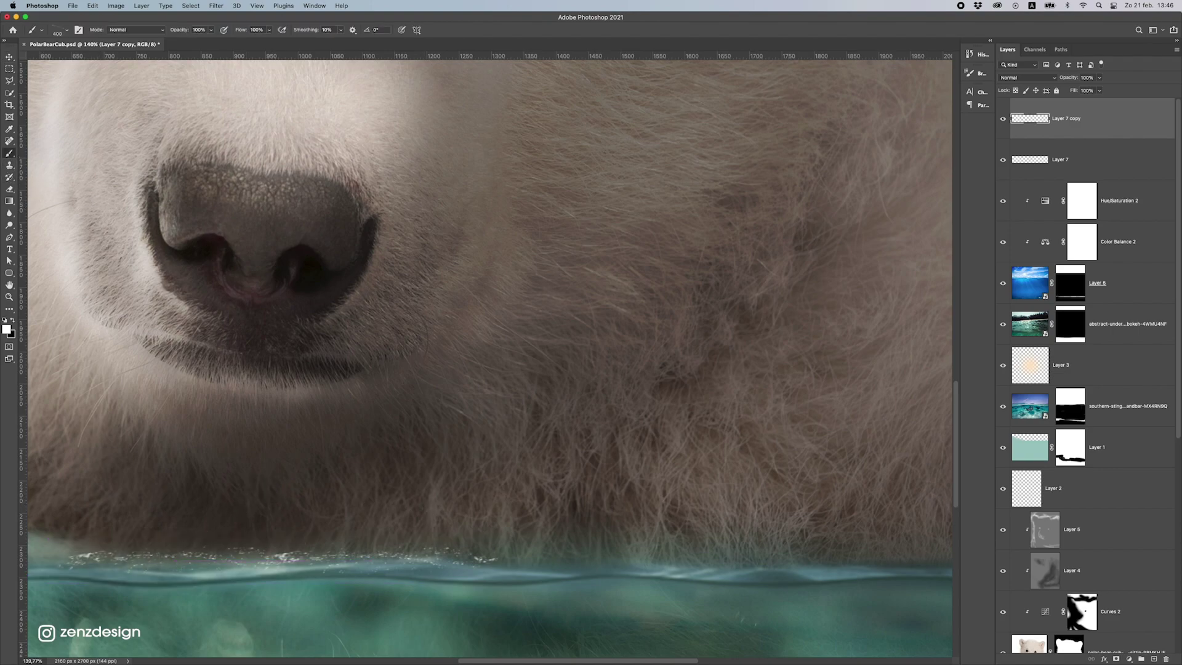
pyautogui.click(1155, 659)
pyautogui.click(58, 31)
pyautogui.scroll(-5, 62, 263)
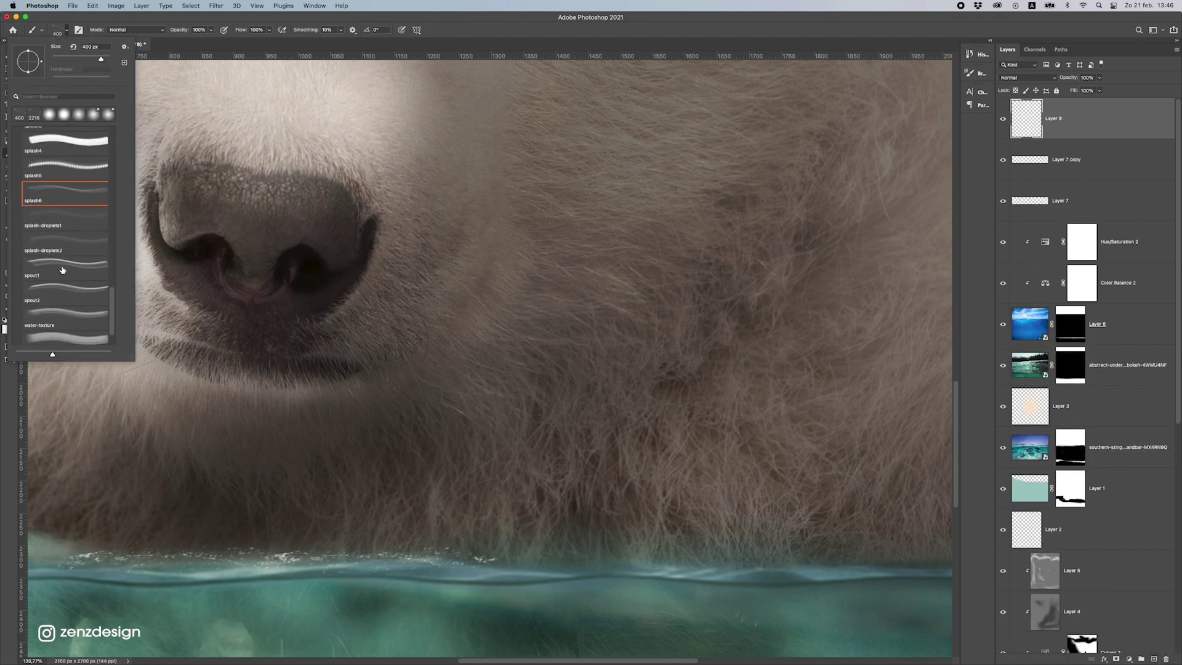
pyautogui.click(65, 280)
pyautogui.click(348, 201)
pyautogui.press('super+z')
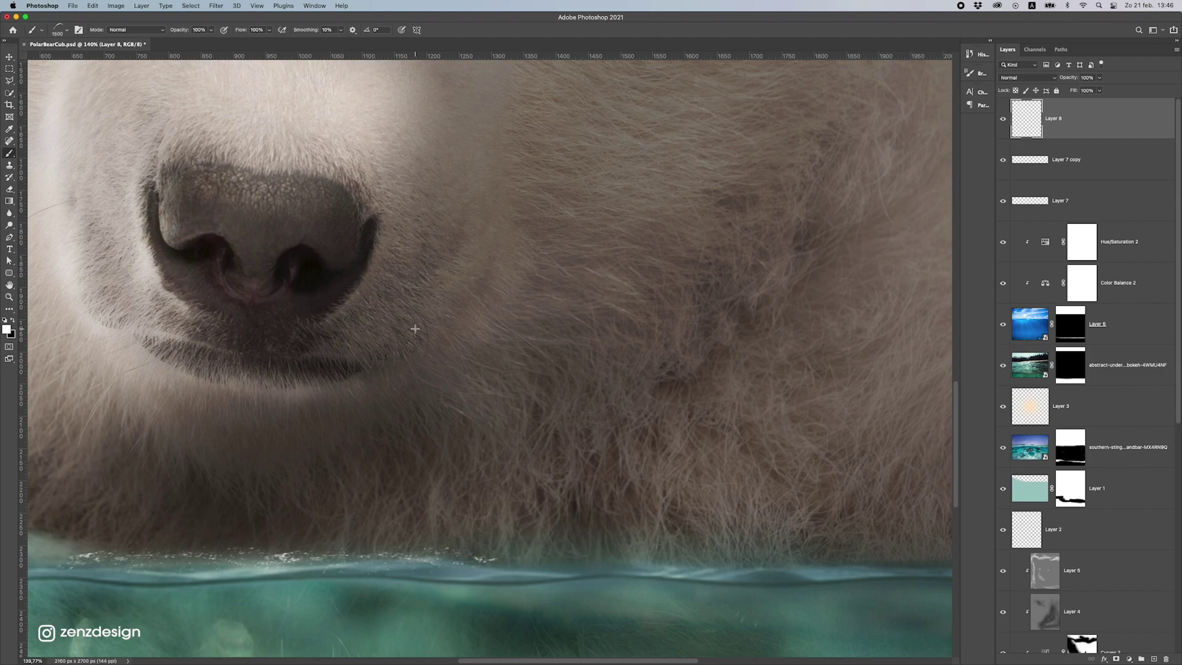
pyautogui.press('[')
pyautogui.press('[')
pyautogui.press('[')
pyautogui.press('[')
pyautogui.press('[')
pyautogui.press('[')
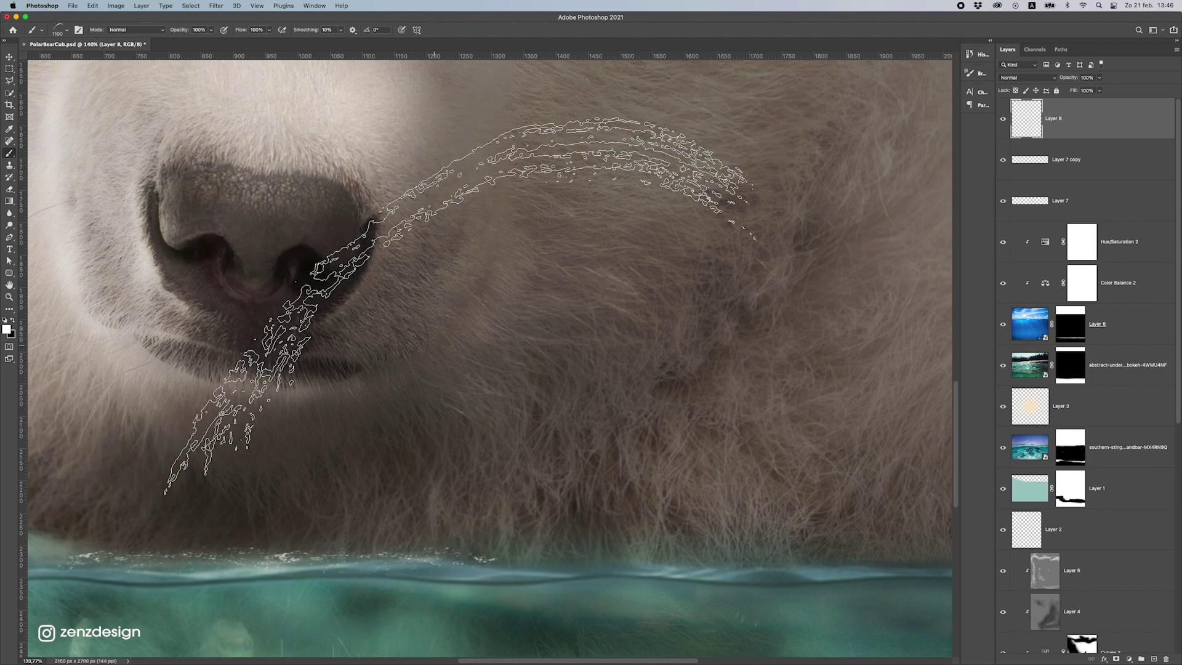
pyautogui.press('[')
pyautogui.press('[')
pyautogui.press('[')
pyautogui.press('[')
pyautogui.press('[')
pyautogui.press('[')
pyautogui.press('[')
pyautogui.press('[')
pyautogui.press('[')
pyautogui.press('[')
pyautogui.press(']')
pyautogui.press(']')
pyautogui.press(']')
pyautogui.press(']')
pyautogui.press(']')
pyautogui.press(']')
pyautogui.press(']')
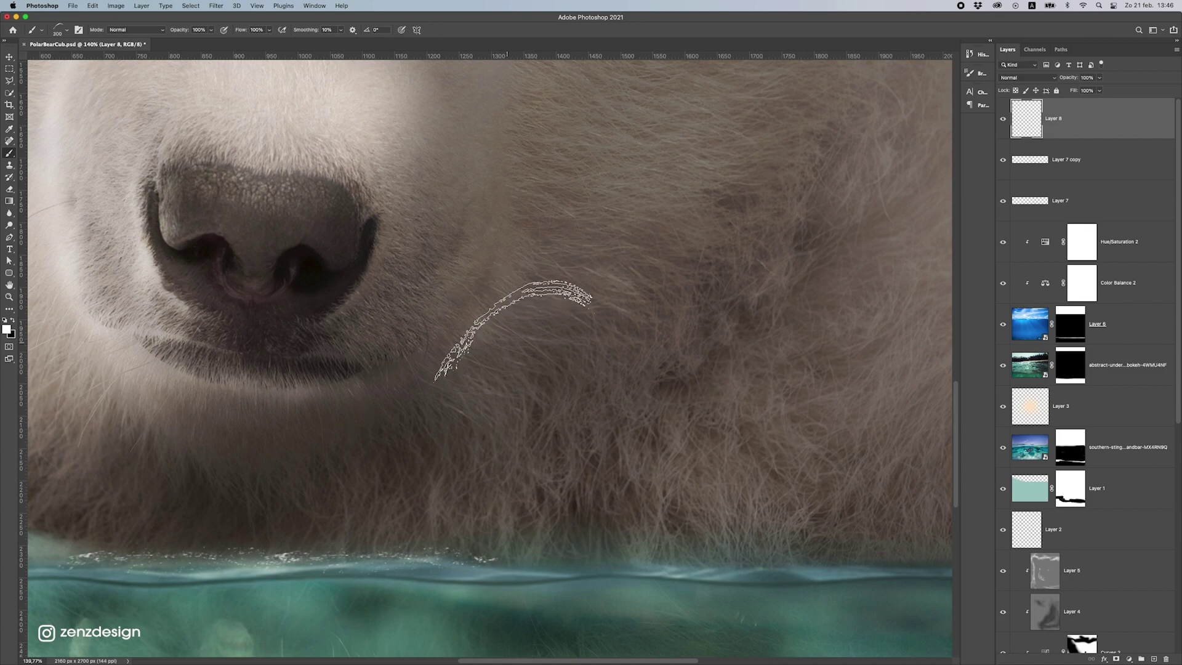
# - Stamp one white spout, rotate it about -173° and flatten it to about 14% height along the waterline under the chest
pyautogui.click(517, 324)
pyautogui.hotkey('ctrl', 't')
pyautogui.moveTo(708, 223); pyautogui.dragTo(303, 415)
pyautogui.moveTo(461, 346); pyautogui.dragTo(625, 558)
pyautogui.moveTo(637, 391); pyautogui.dragTo(631, 506)
pyautogui.moveTo(624, 575); pyautogui.dragTo(621, 542)
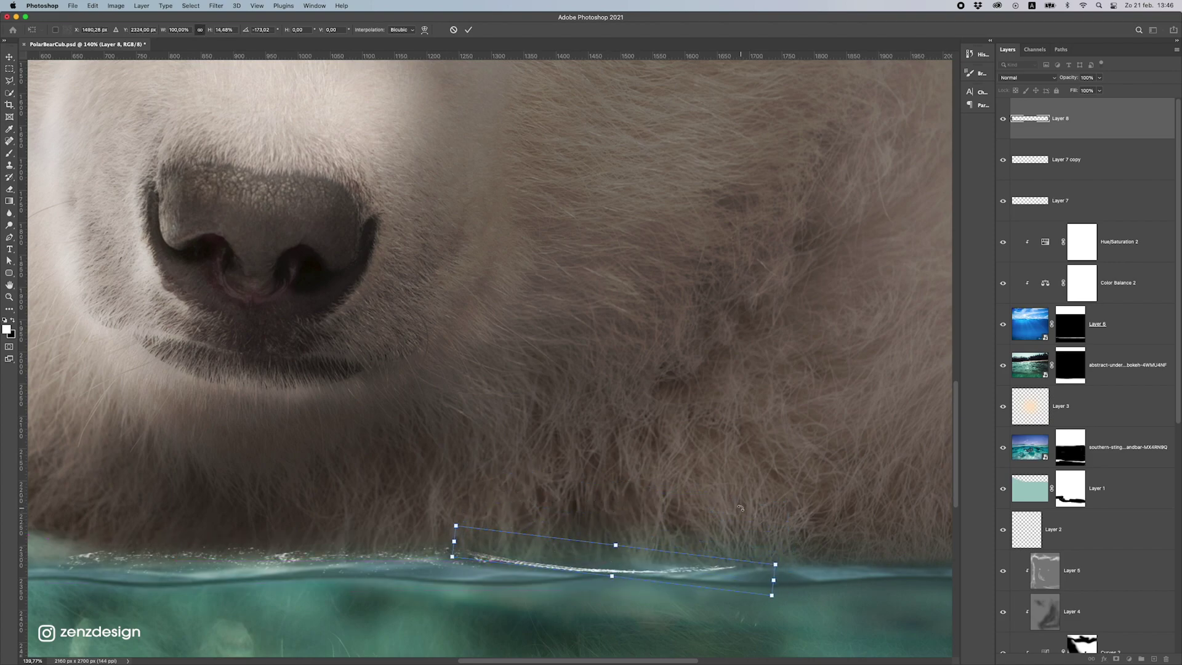
pyautogui.press('Return')
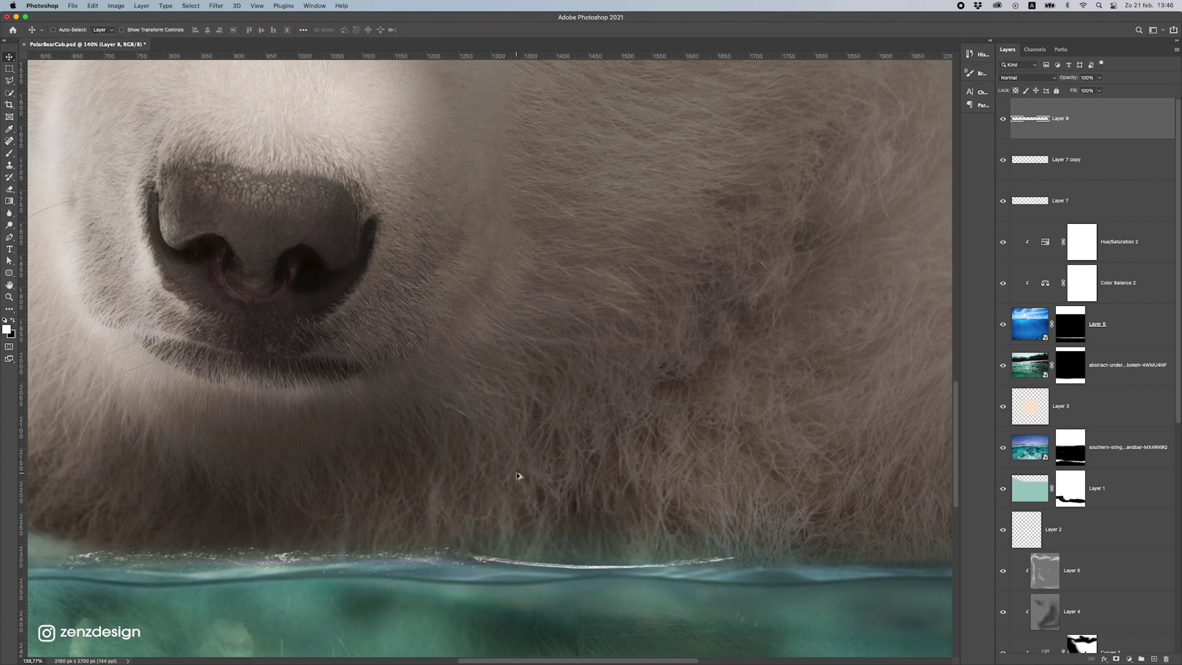
# - Duplicate the spout splash layer and move the copy left to the waterline below the bear's chin
pyautogui.scroll(-10, 515, 476)
pyautogui.scroll(7, 515, 475)
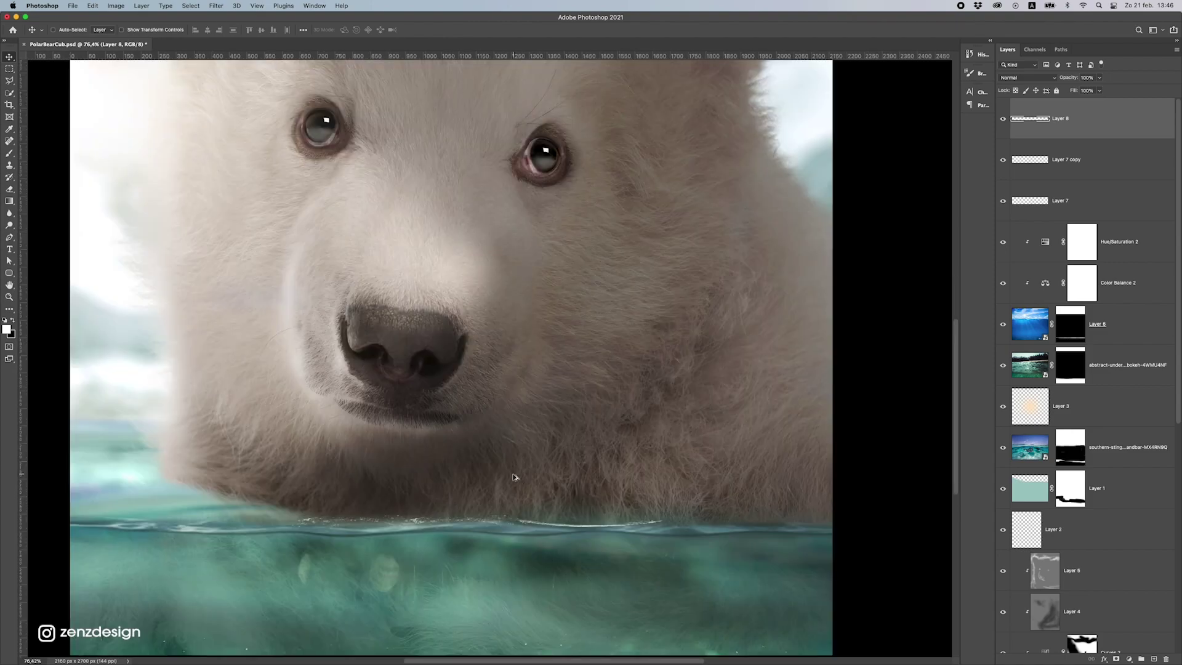
pyautogui.press('super+j')
pyautogui.moveTo(513, 479); pyautogui.dragTo(305, 461)
pyautogui.press('super+t')
pyautogui.moveTo(470, 480); pyautogui.dragTo(468, 507)
pyautogui.moveTo(319, 491); pyautogui.dragTo(291, 492)
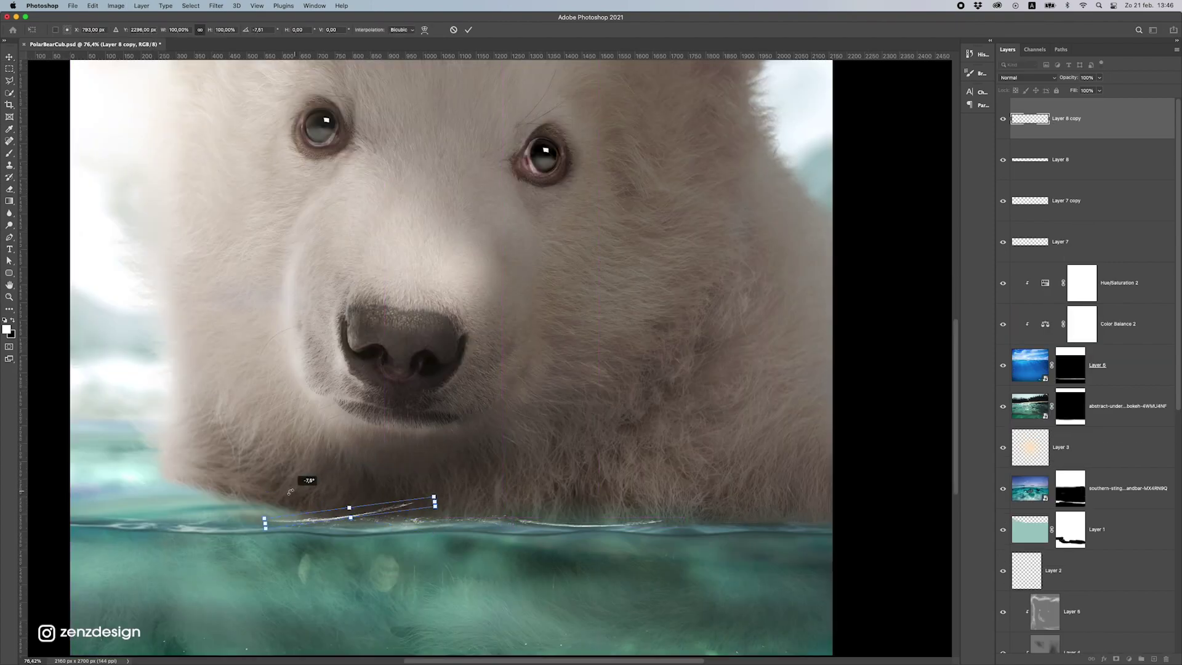
pyautogui.moveTo(351, 517); pyautogui.dragTo(395, 504)
pyautogui.press('Escape')
# - Rotate and position the copied spout splash along the sloping fur edge at the waterline's left part
pyautogui.press('super+t')
pyautogui.moveTo(226, 490); pyautogui.dragTo(197, 482)
pyautogui.moveTo(348, 490); pyautogui.dragTo(290, 506)
pyautogui.press('Return')
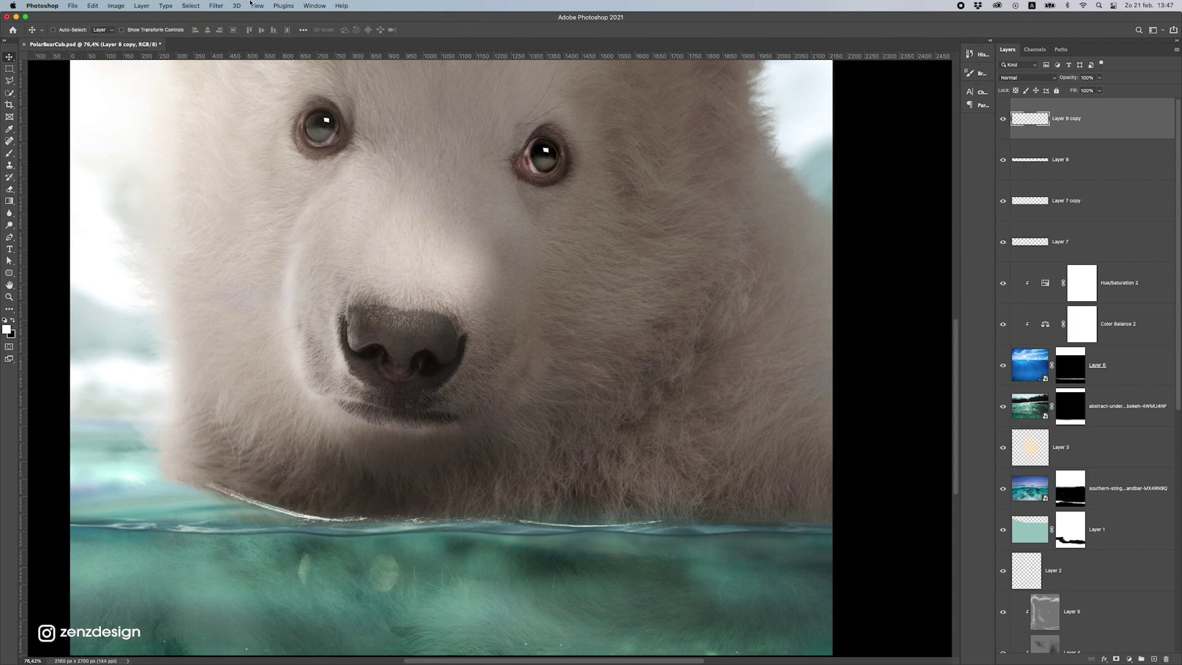
# - Bend the copied spout splash with Puppet Warp to follow the fur's curved edge and nudge it slightly down
pyautogui.click(166, 6)
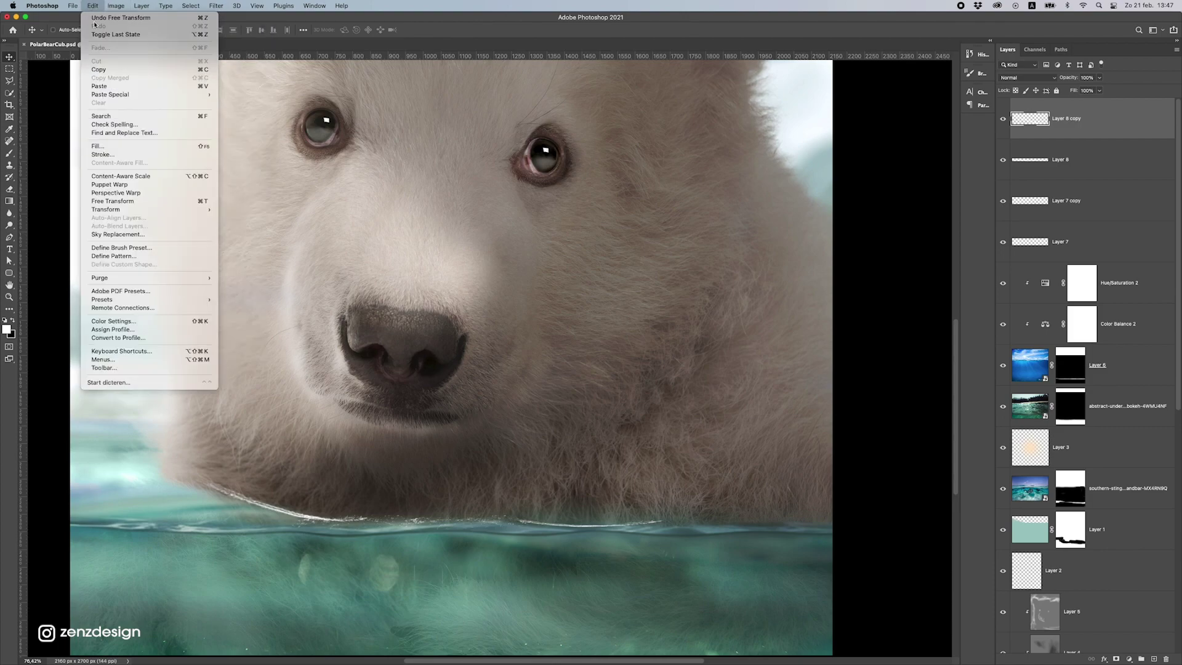
pyautogui.moveTo(160, 213)
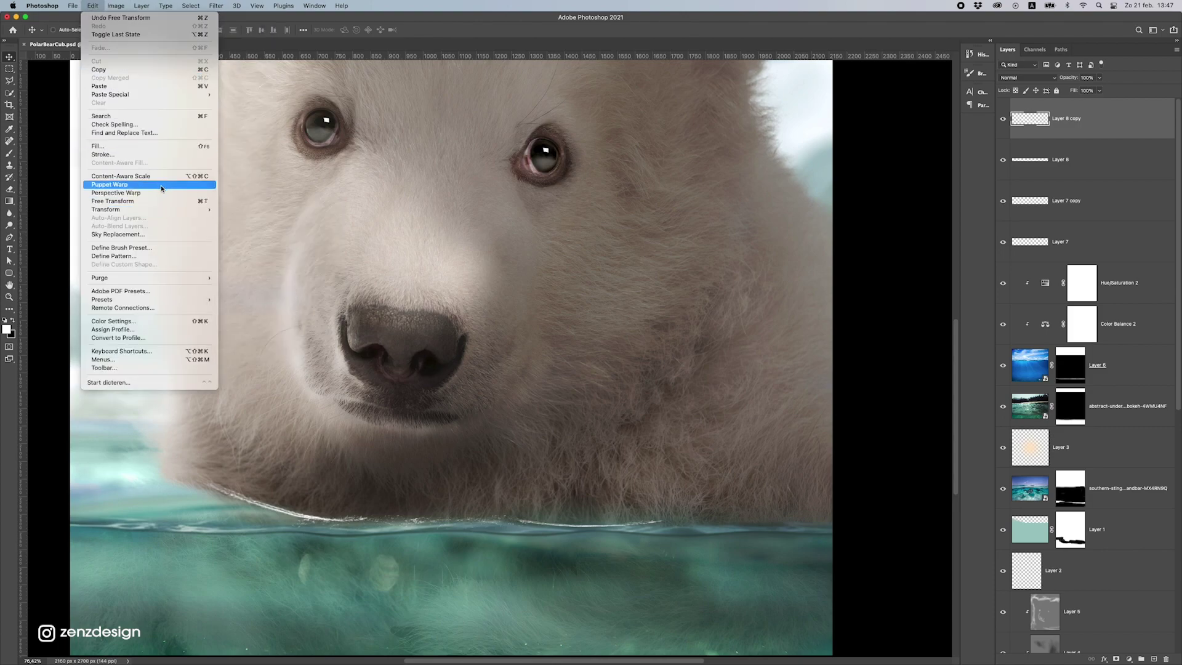
pyautogui.click(163, 184)
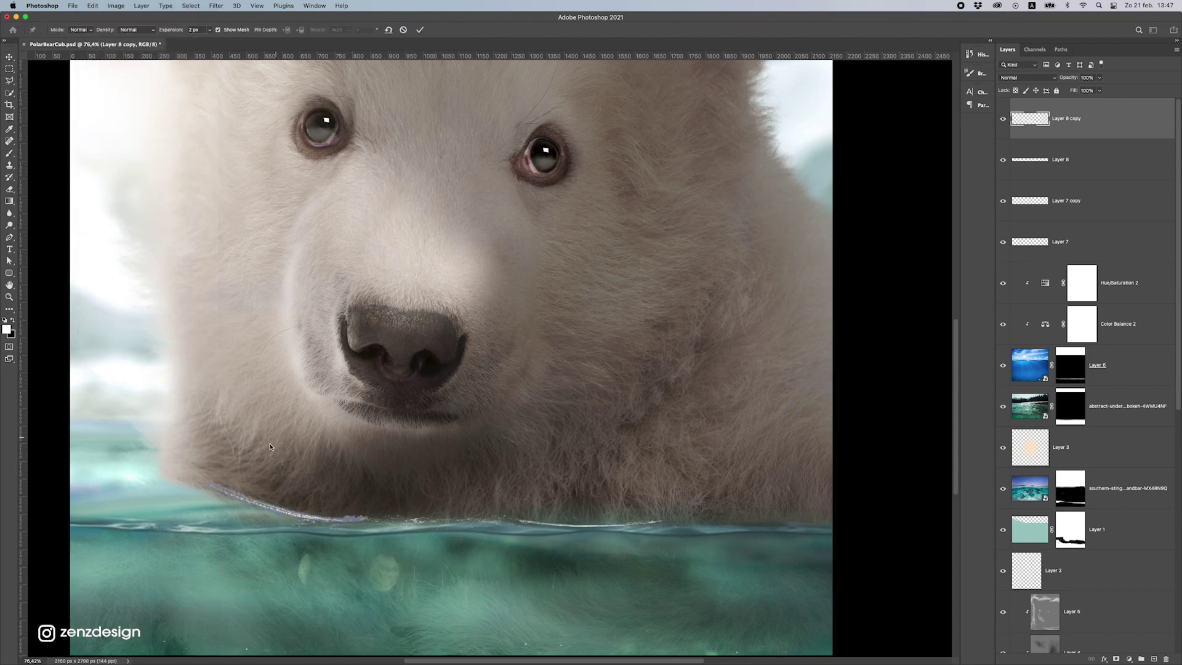
pyautogui.click(212, 486)
pyautogui.moveTo(206, 484)
pyautogui.mouseDown()
pyautogui.moveTo(198, 492)
pyautogui.moveTo(303, 517)
pyautogui.moveTo(369, 506)
pyautogui.moveTo(377, 493)
pyautogui.moveTo(355, 514)
pyautogui.mouseUp()
pyautogui.press('Return')
pyautogui.press('Down')
pyautogui.press('Down')
pyautogui.press('Down')
pyautogui.press('Down')
pyautogui.press('Down')
pyautogui.press('Down')
pyautogui.press('Down')
pyautogui.press('Down')
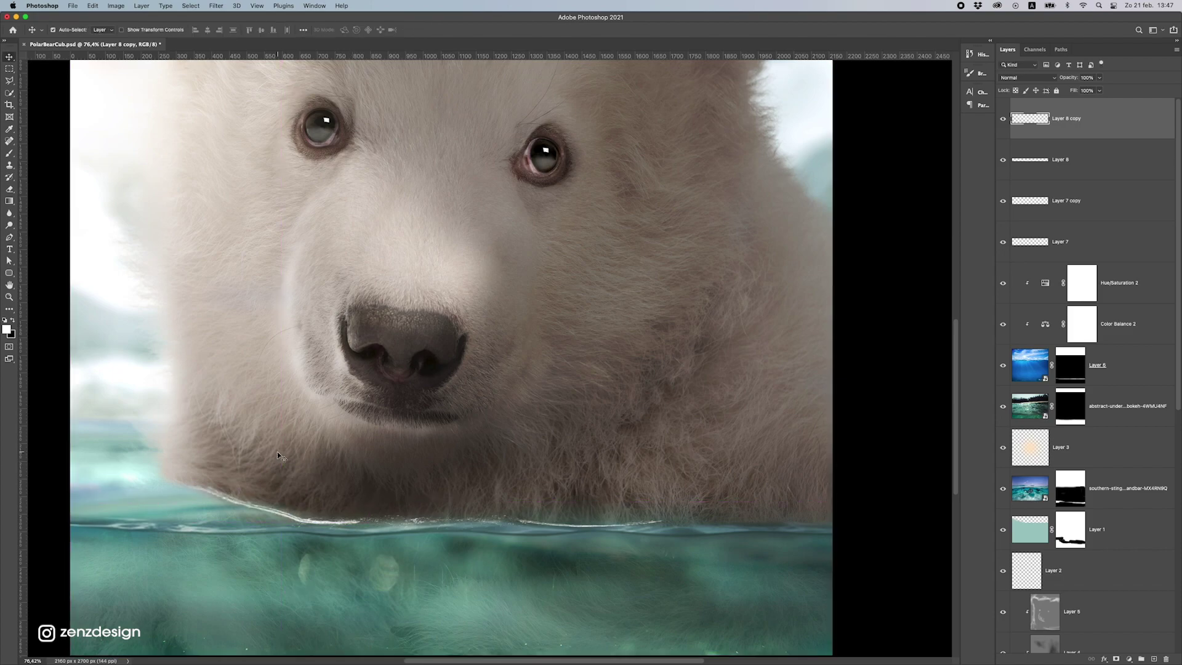
# - Lower the opacity of the copied spout splash layer to 50%
pyautogui.scroll(-8, 320, 448)
pyautogui.scroll(2, 321, 446)
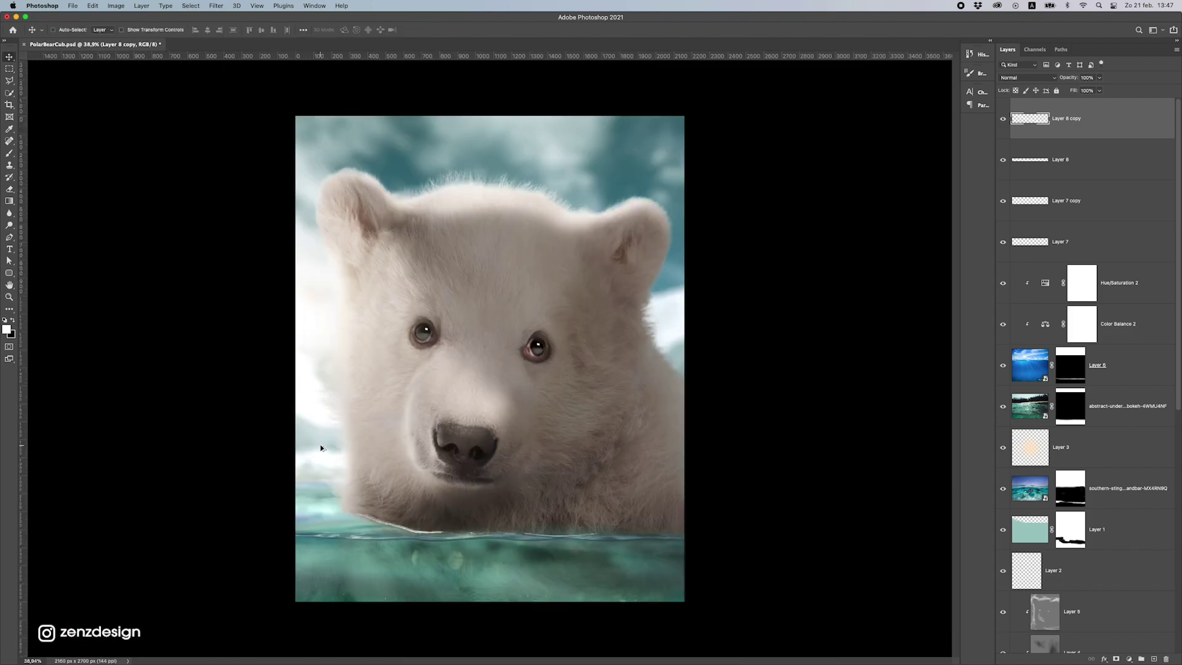
pyautogui.click(1100, 78)
pyautogui.moveTo(406, 561)
pyautogui.mouseDown()
pyautogui.moveTo(414, 540)
pyautogui.moveTo(397, 559)
pyautogui.mouseUp()
# - Add a new layer on top and choose the splash6 brush again
pyautogui.click(10, 157)
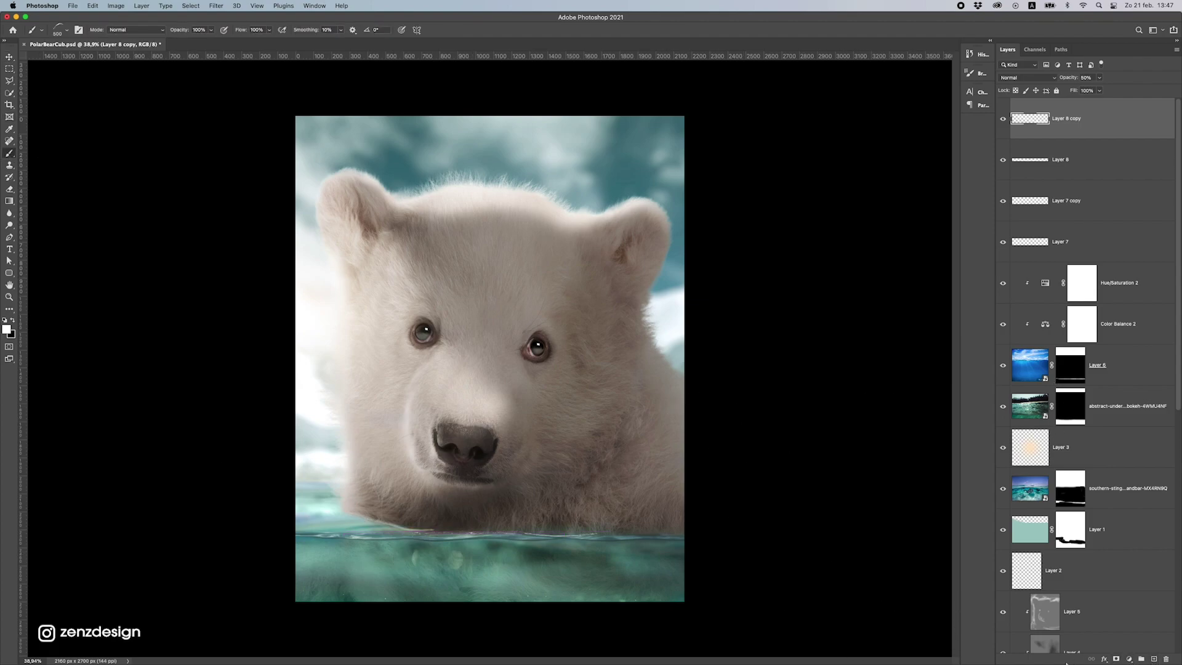
pyautogui.click(1149, 659)
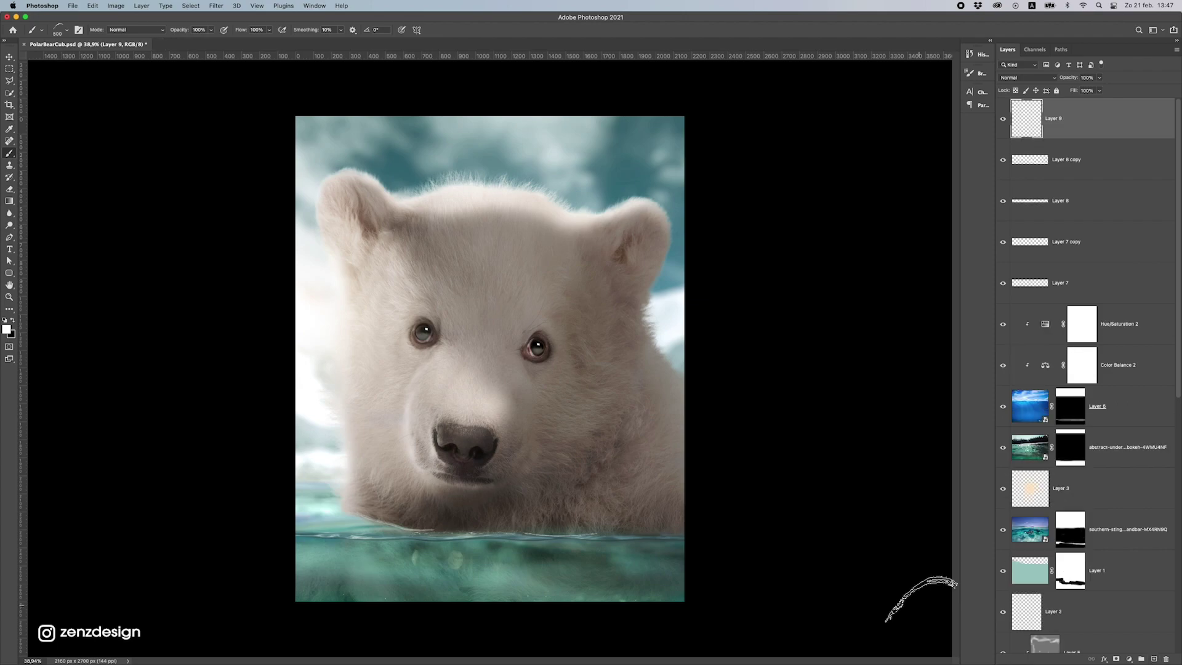
pyautogui.click(67, 30)
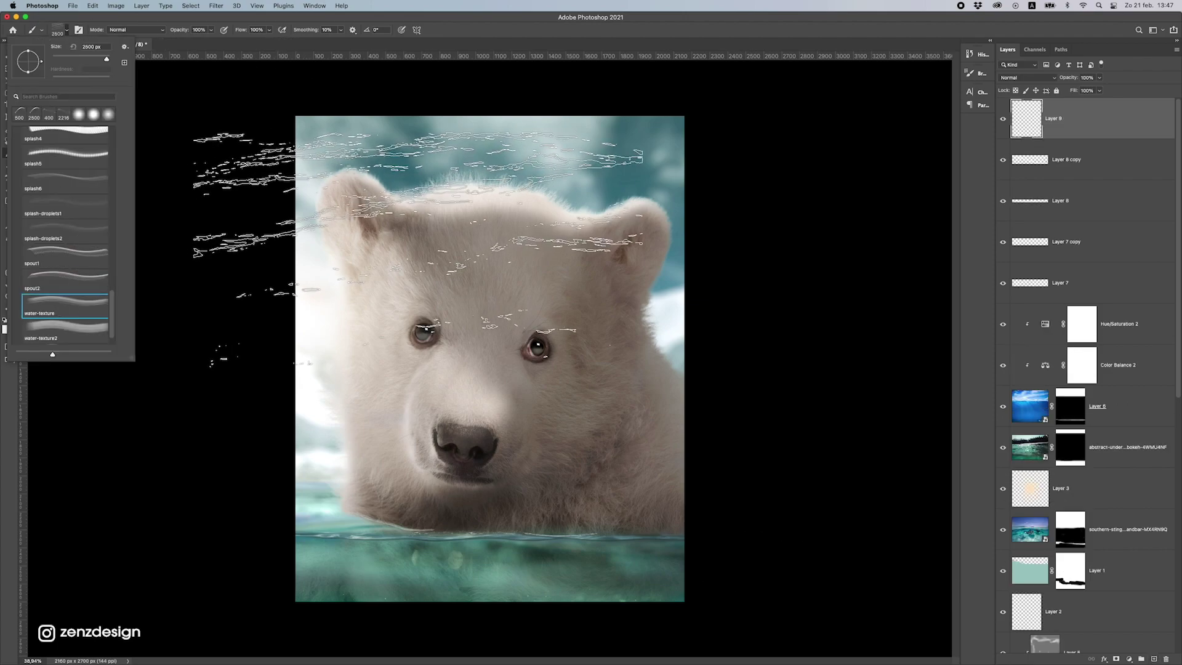
pyautogui.click(89, 218)
pyautogui.click(81, 163)
pyautogui.click(59, 182)
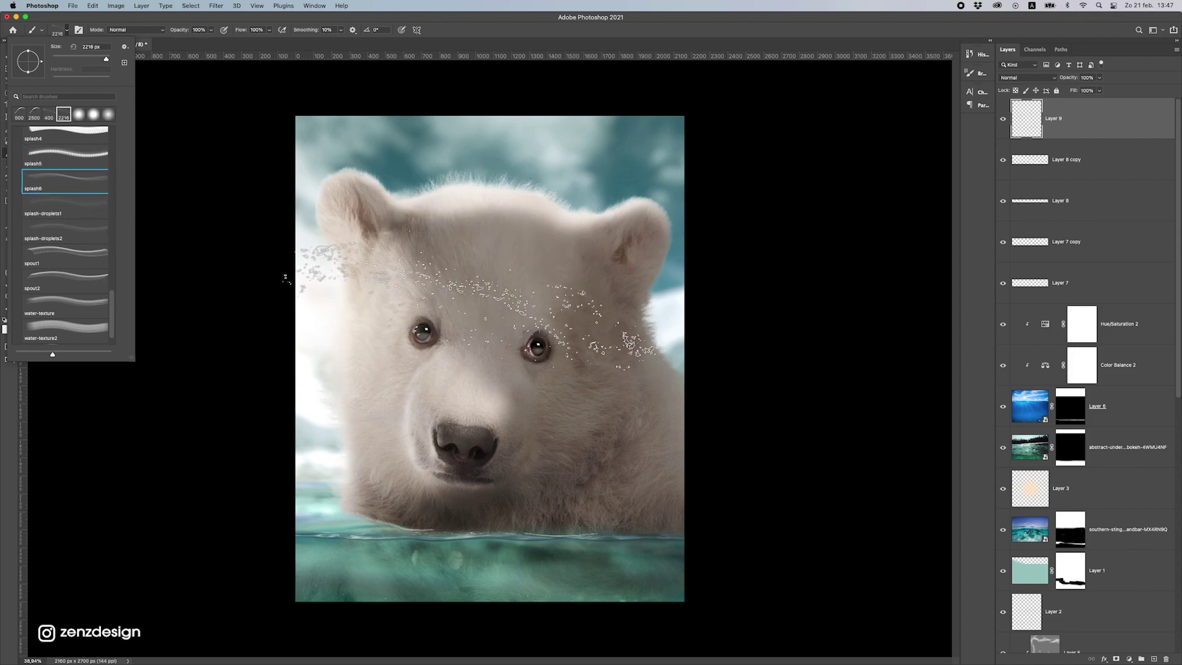
pyautogui.click(569, 23)
# - Reduce the brush size to 1300 px and stamp one white splash across the bear's brow
pyautogui.press('[')
pyautogui.press('[')
pyautogui.press('[')
pyautogui.press('[')
pyautogui.press('[')
pyautogui.press('[')
pyautogui.press('[')
pyautogui.press('[')
pyautogui.click(483, 296)
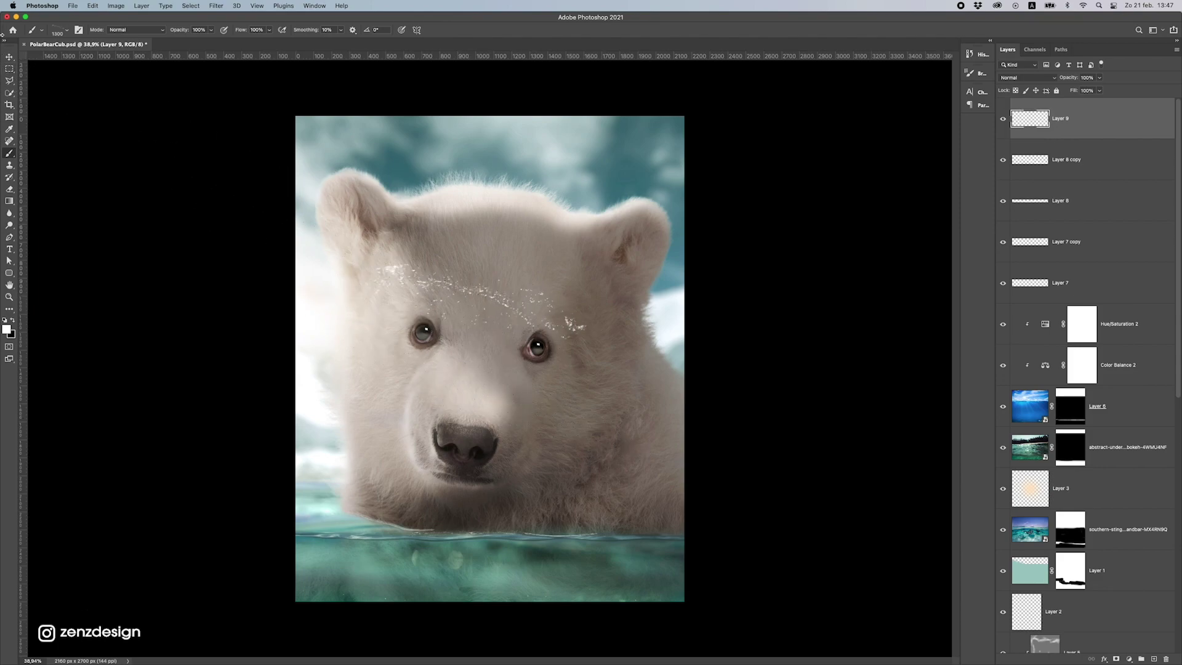
# - Move the large splash to the right part of the waterline, flatten it and rotate it slightly to match the surface
pyautogui.click(8, 60)
pyautogui.moveTo(520, 290); pyautogui.dragTo(582, 473)
pyautogui.press('super+t')
pyautogui.moveTo(531, 432); pyautogui.dragTo(595, 530)
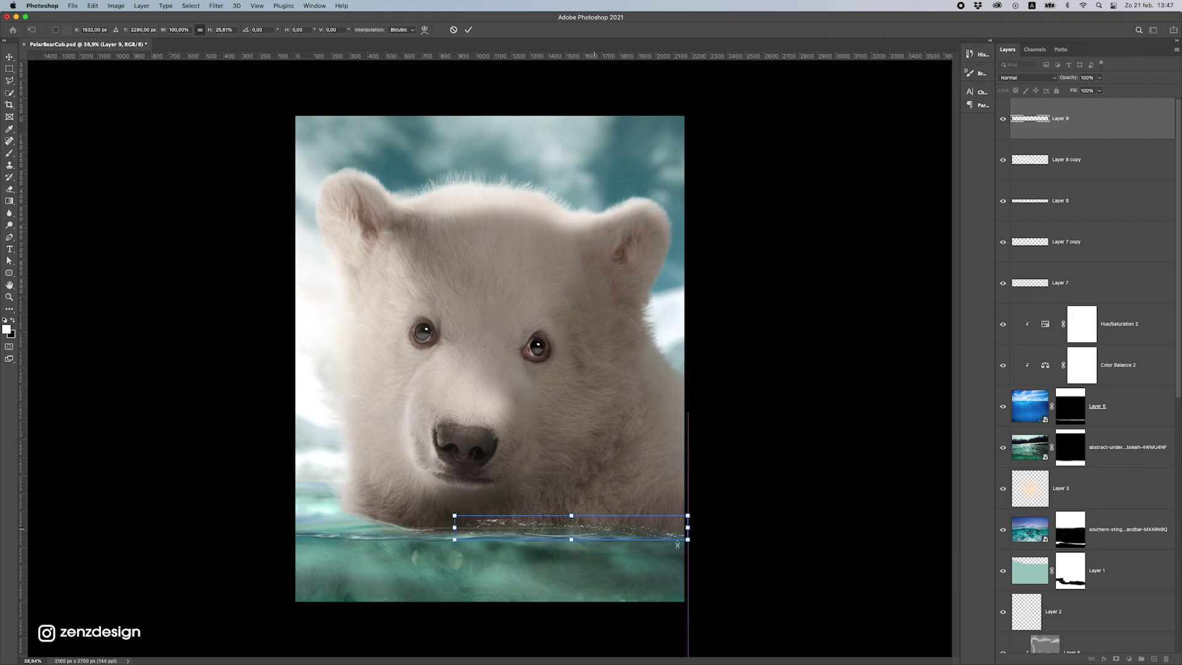
pyautogui.moveTo(691, 515)
pyautogui.mouseDown()
pyautogui.moveTo(603, 521)
pyautogui.moveTo(674, 526)
pyautogui.mouseUp()
pyautogui.press('Return')
pyautogui.press('super+t')
pyautogui.moveTo(746, 519); pyautogui.dragTo(747, 512)
pyautogui.press('Return')
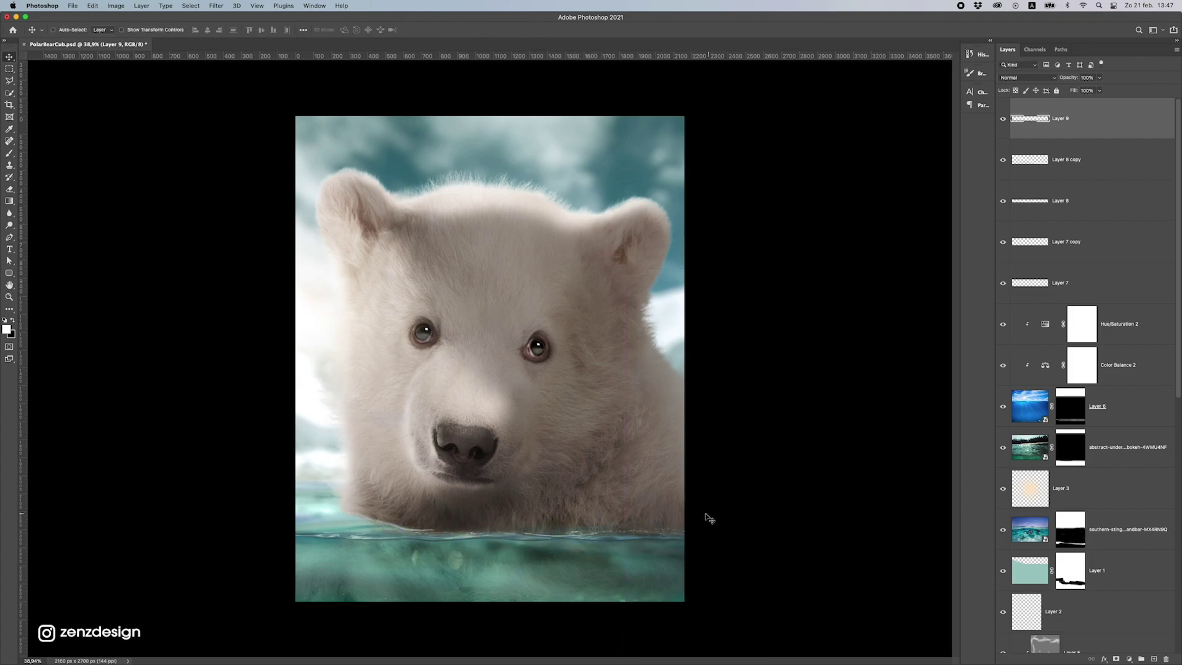
# - Duplicate the large splash on the right and shift the copy left along the waterline
pyautogui.moveTo(552, 478); pyautogui.dragTo(484, 497)
pyautogui.moveTo(607, 498); pyautogui.dragTo(607, 498)
pyautogui.click(1075, 170)
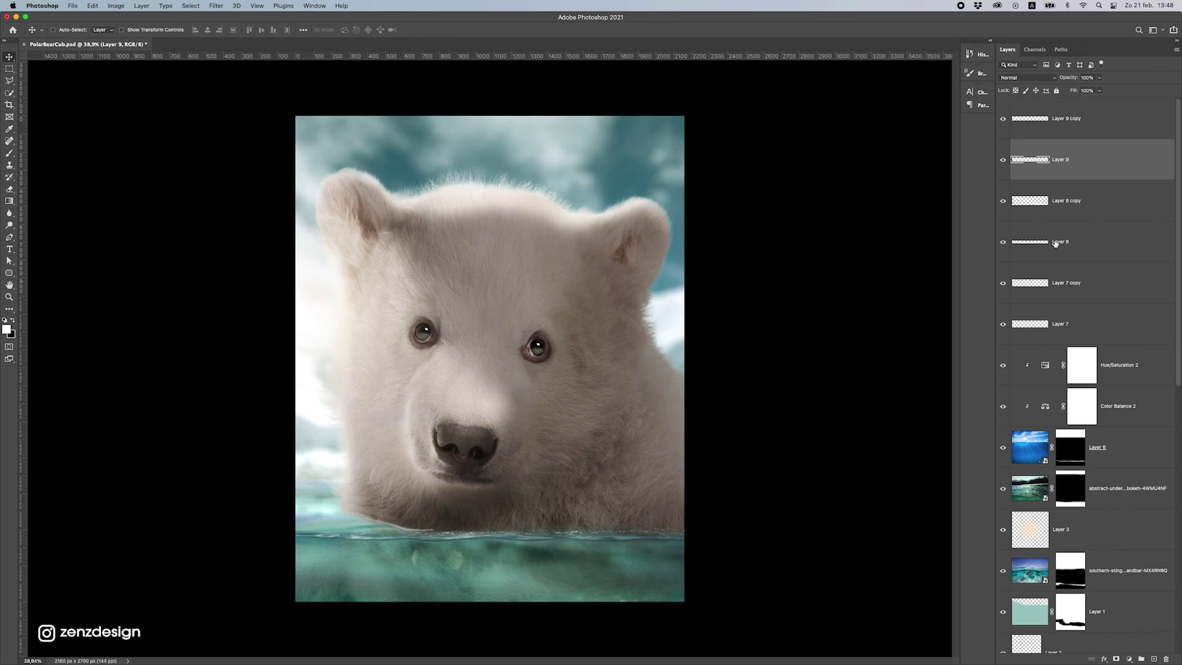
# - Fine-tune the position and opacity of the splash layers along the waterline, starting with Layer 8
pyautogui.click(1030, 243)
pyautogui.moveTo(517, 418); pyautogui.dragTo(501, 421)
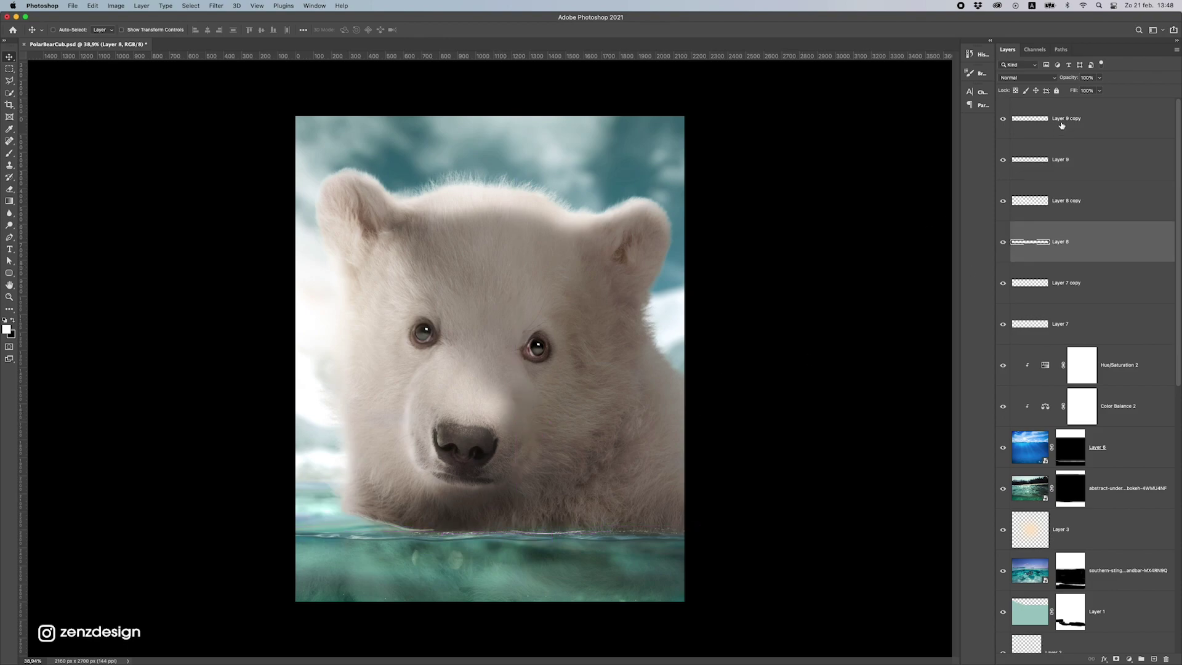
pyautogui.click(1098, 79)
pyautogui.click(1066, 256)
pyautogui.moveTo(483, 402); pyautogui.dragTo(485, 400)
pyautogui.moveTo(639, 545); pyautogui.dragTo(635, 533)
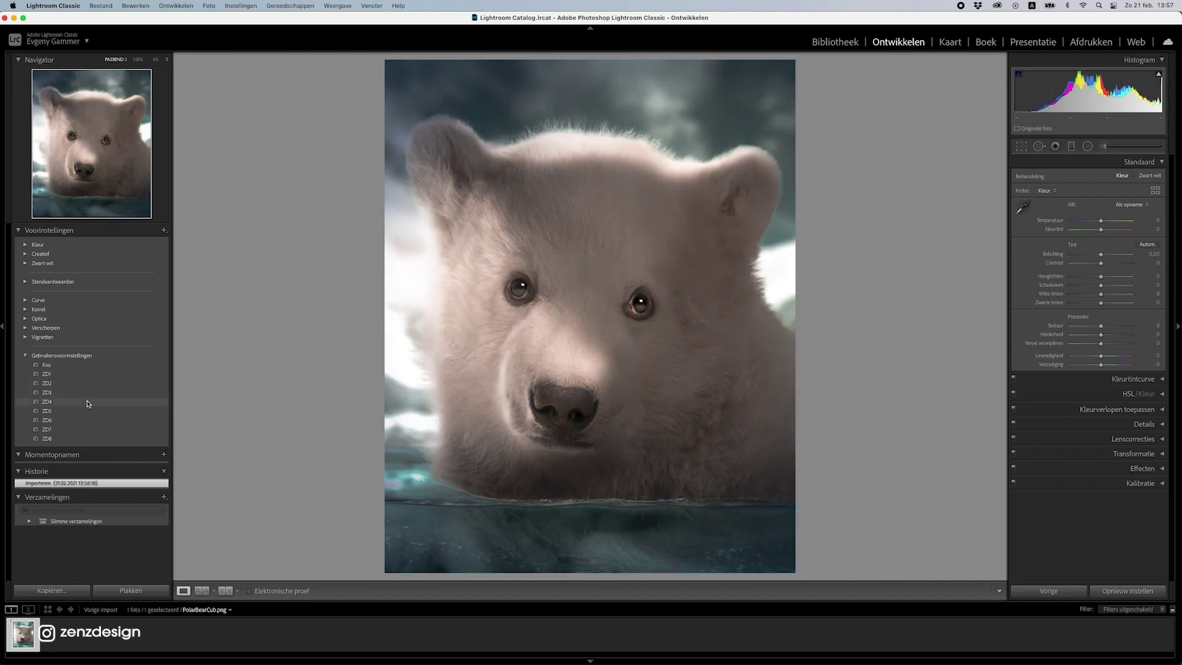
# - In Lightroom Classic, apply the ZD4 user preset to PolarBearCub.png and place a large radial filter around the bear's face
pyautogui.click(89, 401)
pyautogui.click(1087, 146)
pyautogui.moveTo(632, 294); pyautogui.dragTo(517, 335)
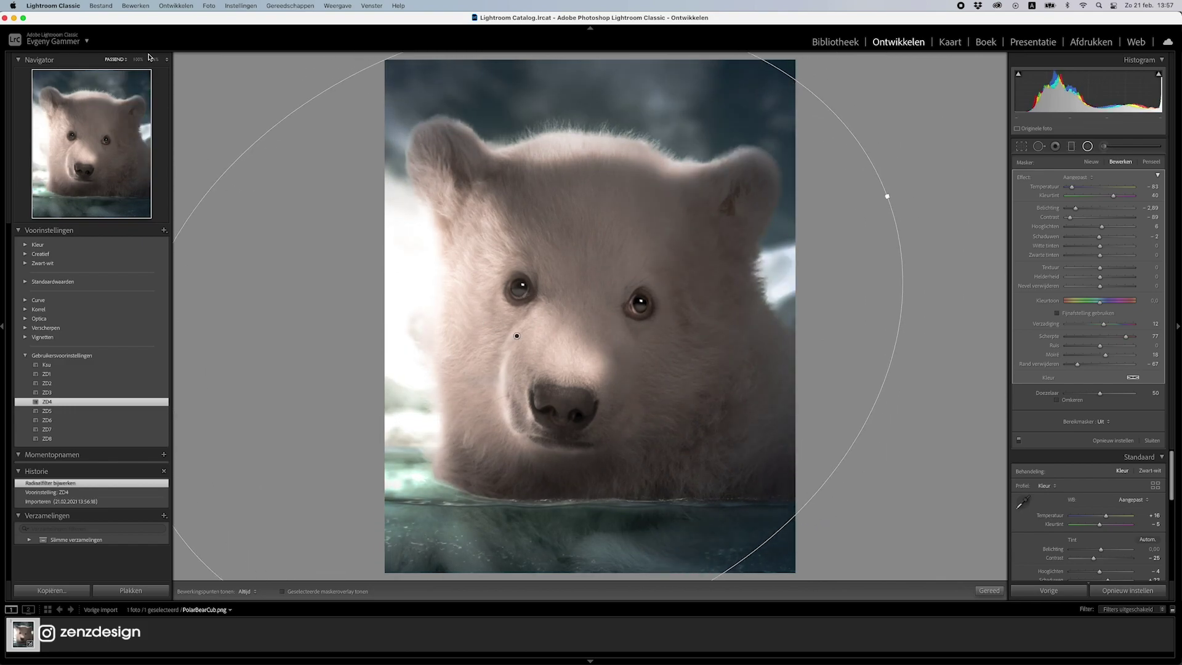
# - Zoom out and reshape the radial filter so its ellipse extends well beyond the photo on all sides
pyautogui.click(155, 59)
pyautogui.moveTo(540, 241); pyautogui.dragTo(390, 125)
pyautogui.moveTo(673, 281); pyautogui.dragTo(746, 254)
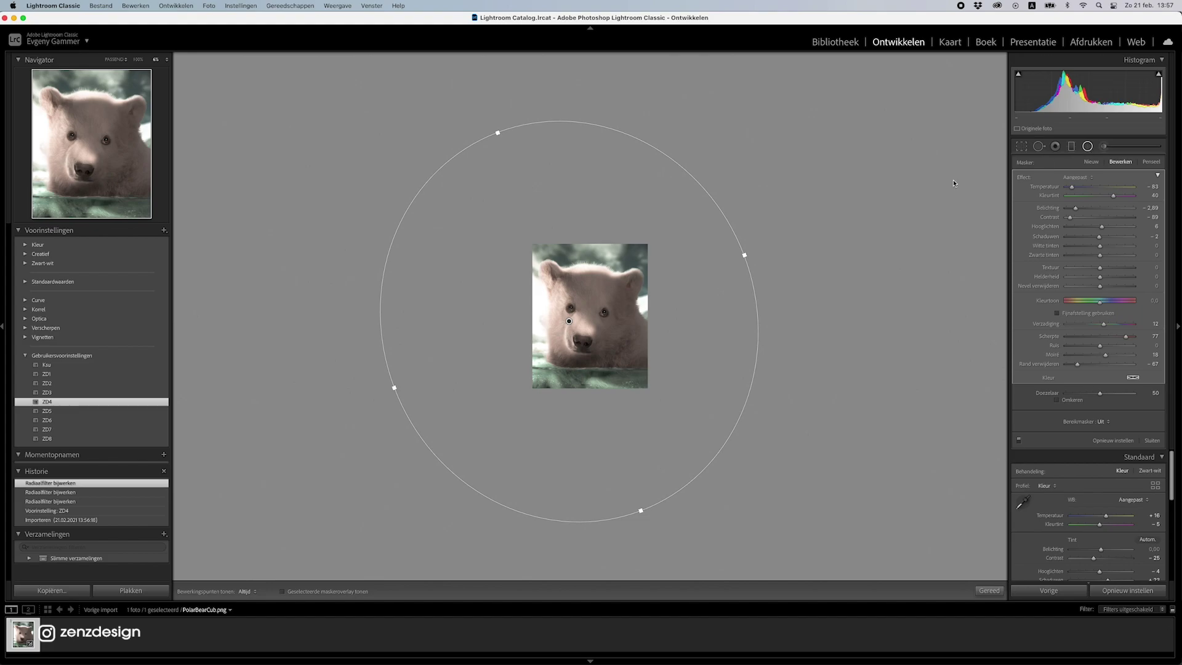
# - Close the radial filter and export the photo as PolarBearCub.jpg to a subfolder on the desktop
pyautogui.click(1055, 147)
pyautogui.rightClick(475, 295)
pyautogui.rightClick(573, 271)
pyautogui.moveTo(668, 523)
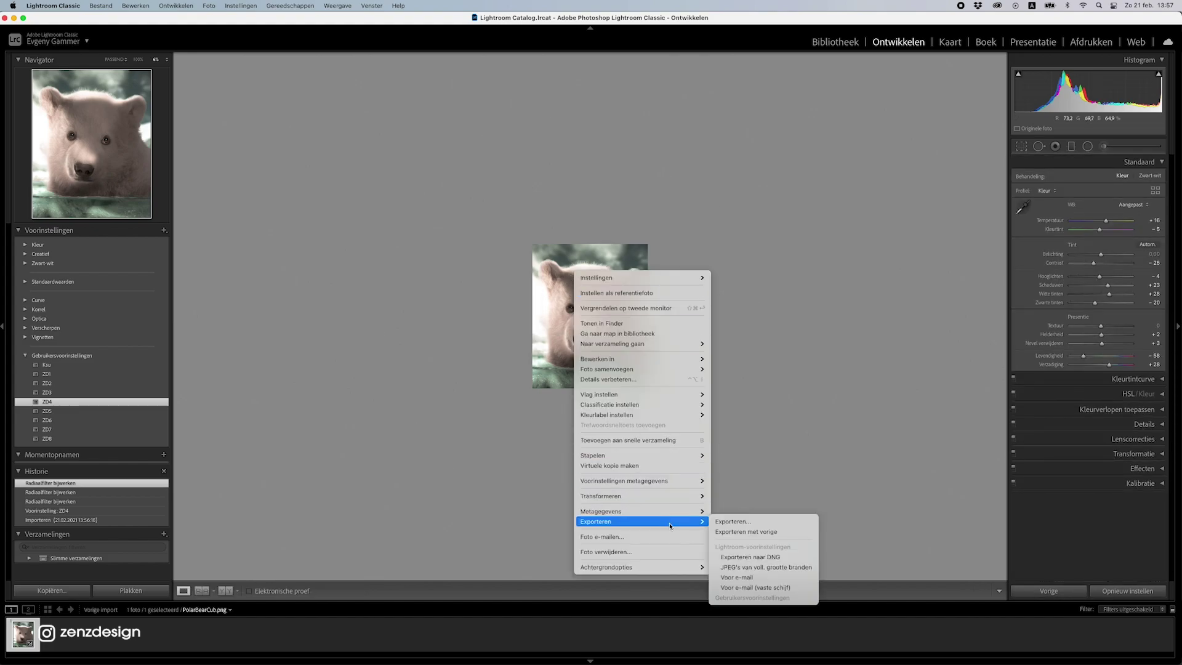
pyautogui.click(734, 521)
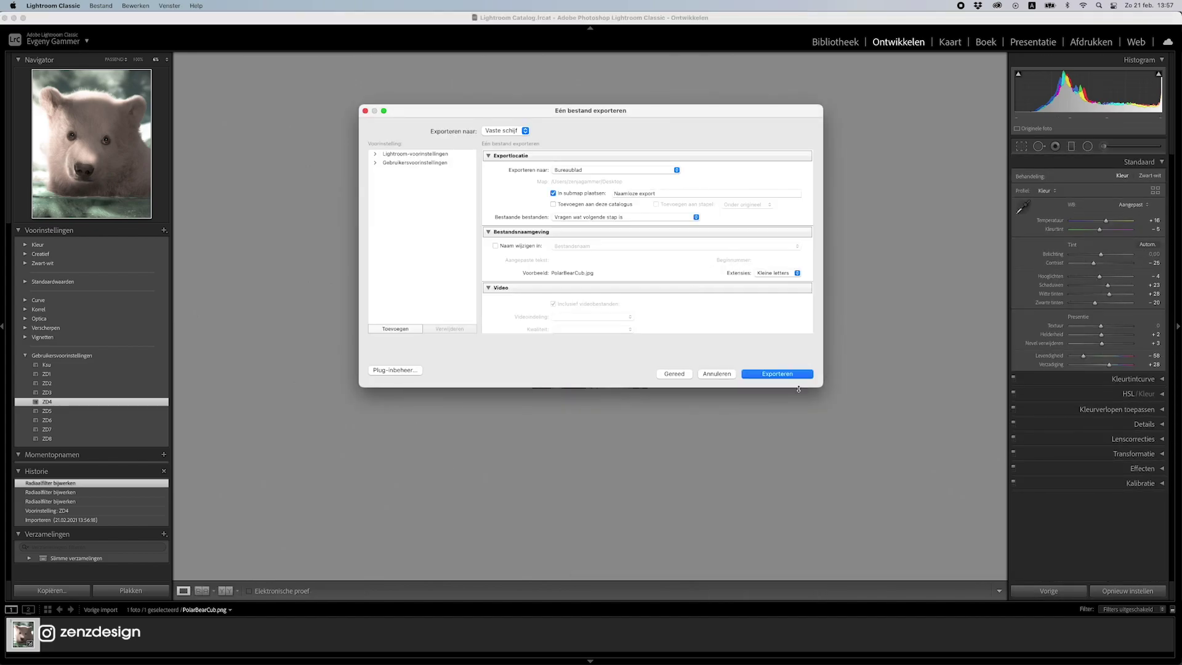
pyautogui.click(777, 374)
# - Replace the ZD4 look with the ZD3 user preset and fit a tilted radial filter around the bear's head
pyautogui.press('super+z')
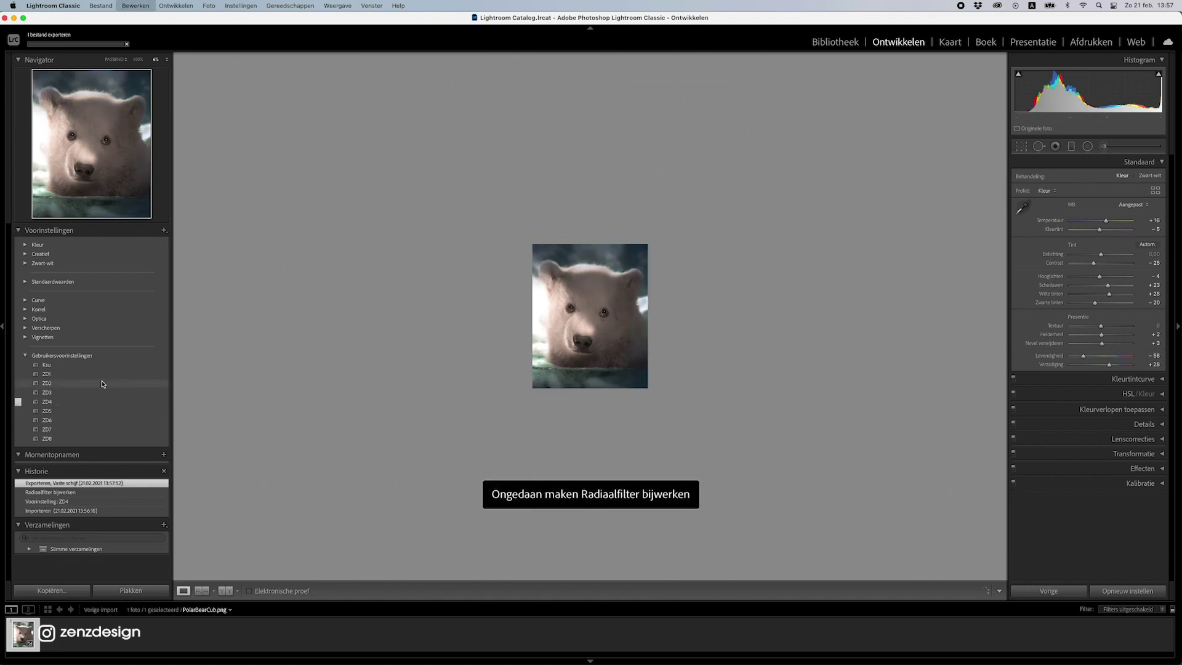
pyautogui.click(54, 393)
pyautogui.click(1087, 146)
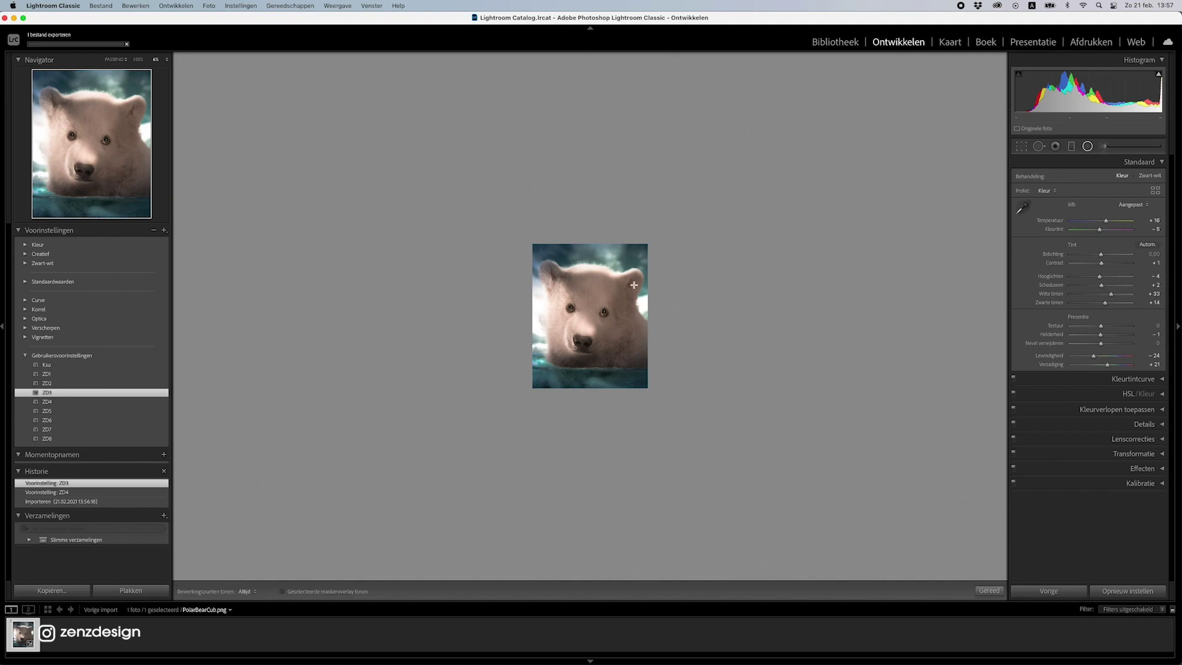
pyautogui.moveTo(603, 310)
pyautogui.mouseDown()
pyautogui.moveTo(540, 301)
pyautogui.moveTo(576, 328)
pyautogui.moveTo(595, 314)
pyautogui.mouseUp()
pyautogui.moveTo(687, 249); pyautogui.dragTo(685, 279)
pyautogui.moveTo(595, 314)
pyautogui.mouseDown()
pyautogui.moveTo(578, 308)
pyautogui.moveTo(588, 303)
pyautogui.mouseUp()
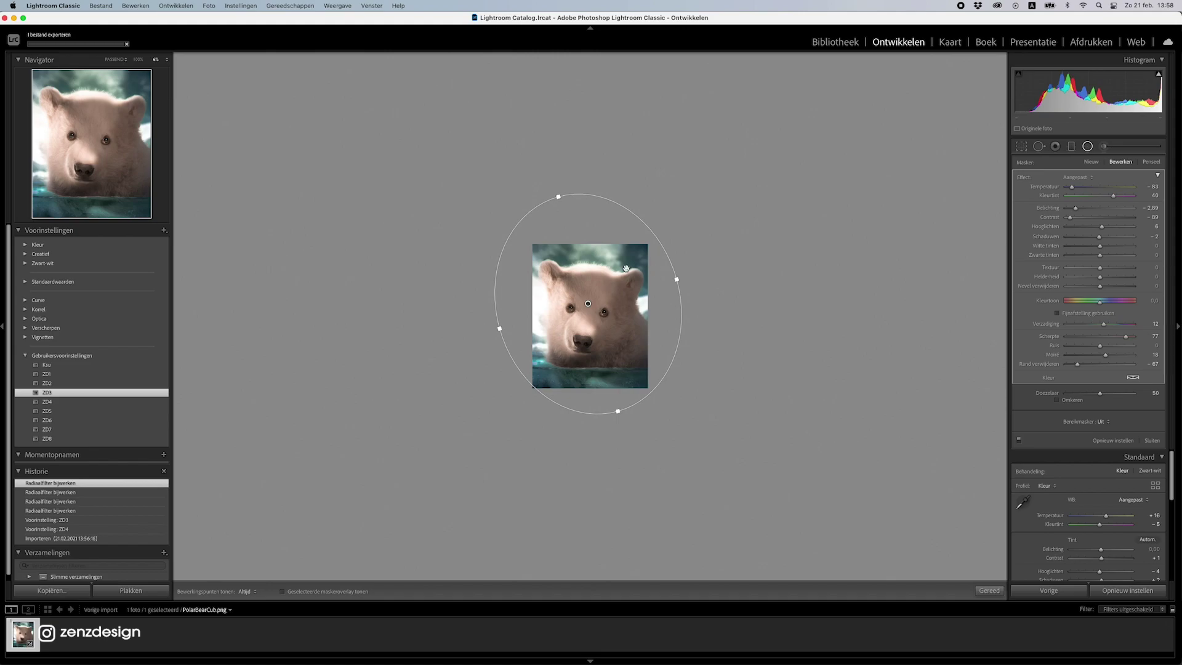
pyautogui.moveTo(637, 406); pyautogui.dragTo(683, 367)
pyautogui.moveTo(585, 305)
pyautogui.mouseDown()
pyautogui.moveTo(578, 330)
pyautogui.moveTo(564, 313)
pyautogui.moveTo(576, 313)
pyautogui.mouseUp()
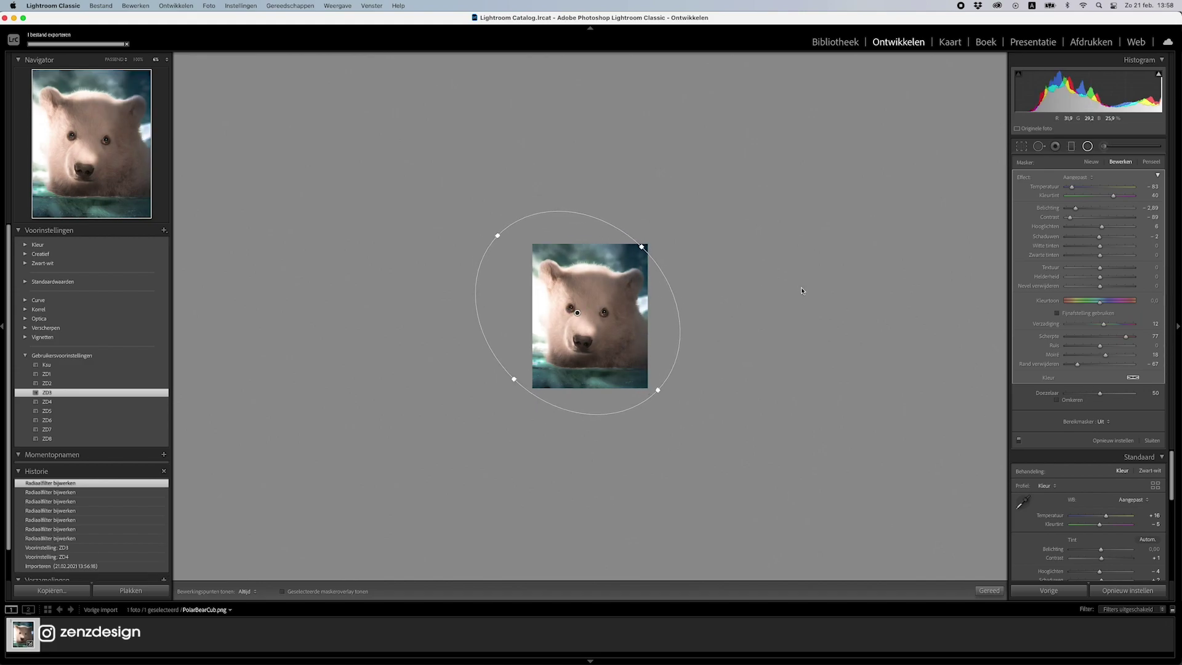
# - Close the radial filter and export the ZD3 version of the photo
pyautogui.click(1093, 148)
pyautogui.rightClick(623, 304)
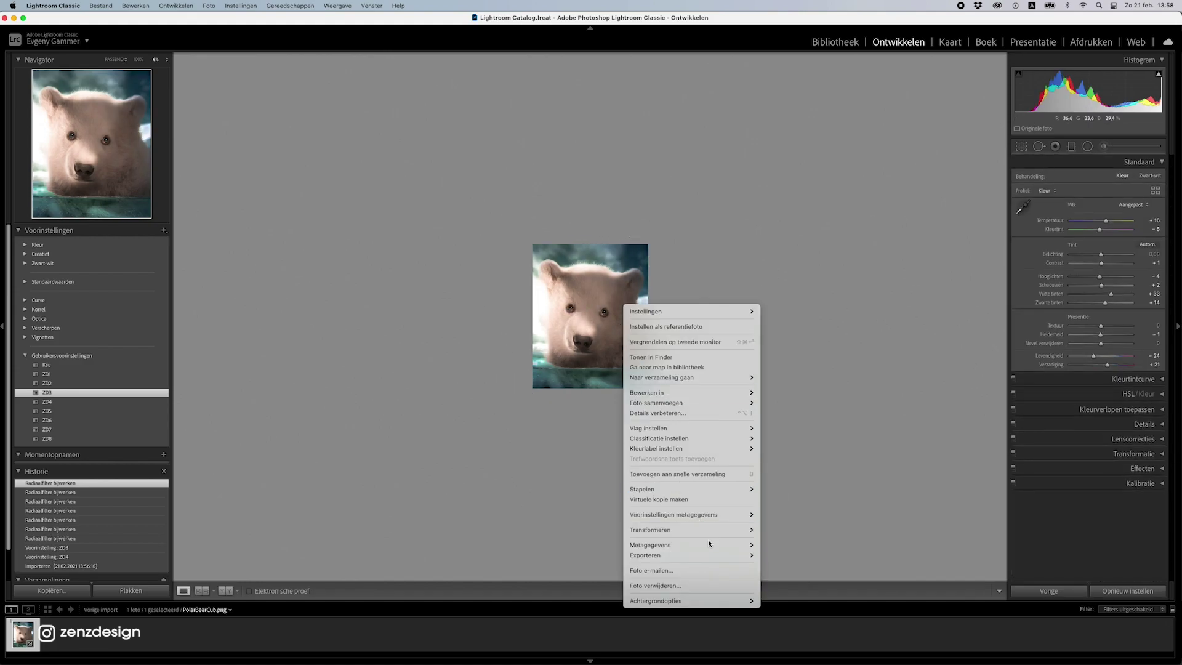
pyautogui.moveTo(708, 554)
pyautogui.click(794, 558)
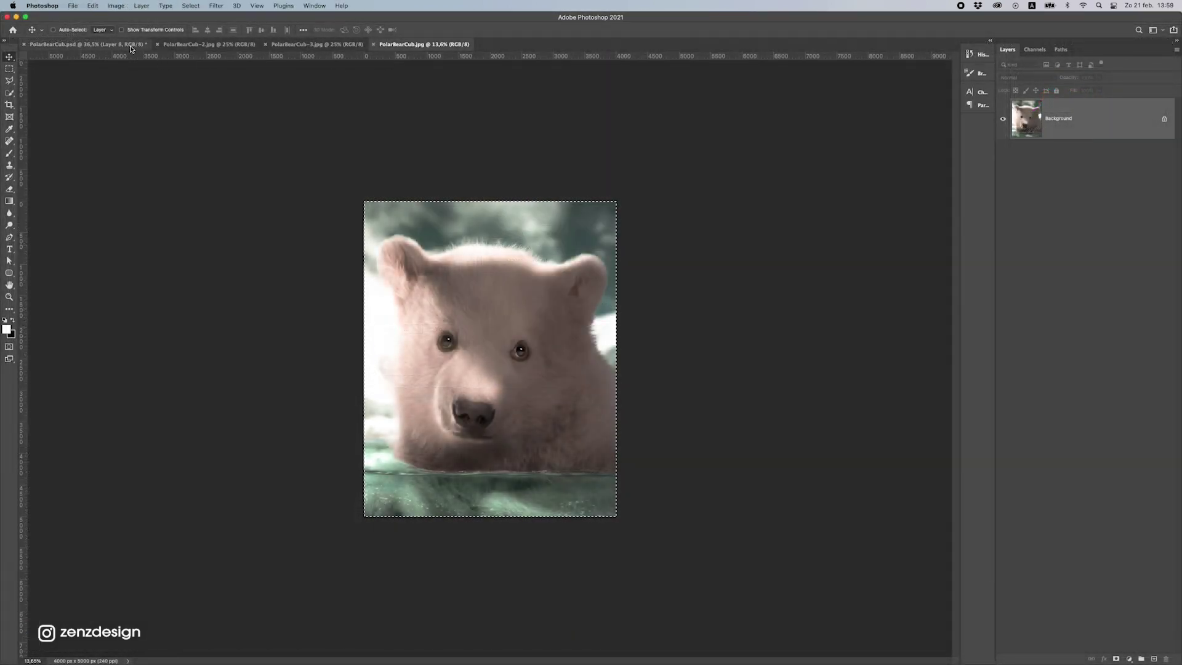
# - In Photoshop, paste the copied PolarBearCub.jpg grade as the top layer of PolarBearCub.psd
pyautogui.hotkey('ctrl', 'Tab')
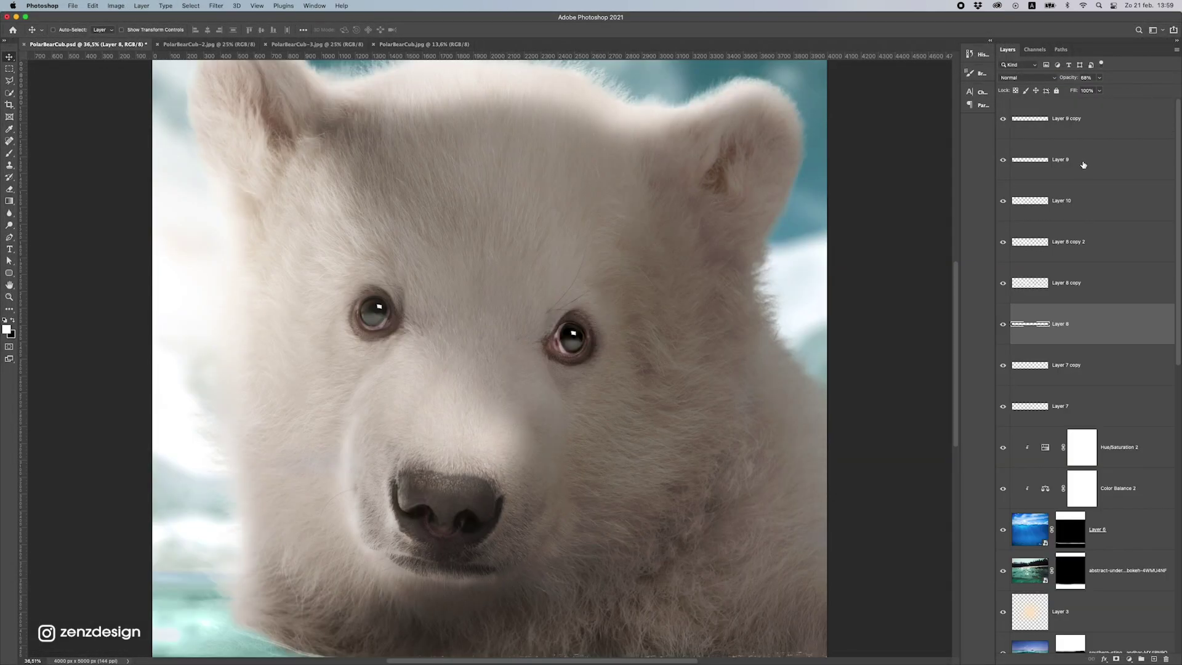
pyautogui.click(1099, 137)
pyautogui.scroll(-5, 520, 326)
pyautogui.scroll(2, 518, 327)
pyautogui.press('super+v')
# - Close PolarBearCub.jpg and paste the PolarBearCub-3.jpg grade as a new top layer in PolarBearCub.psd
pyautogui.click(384, 44)
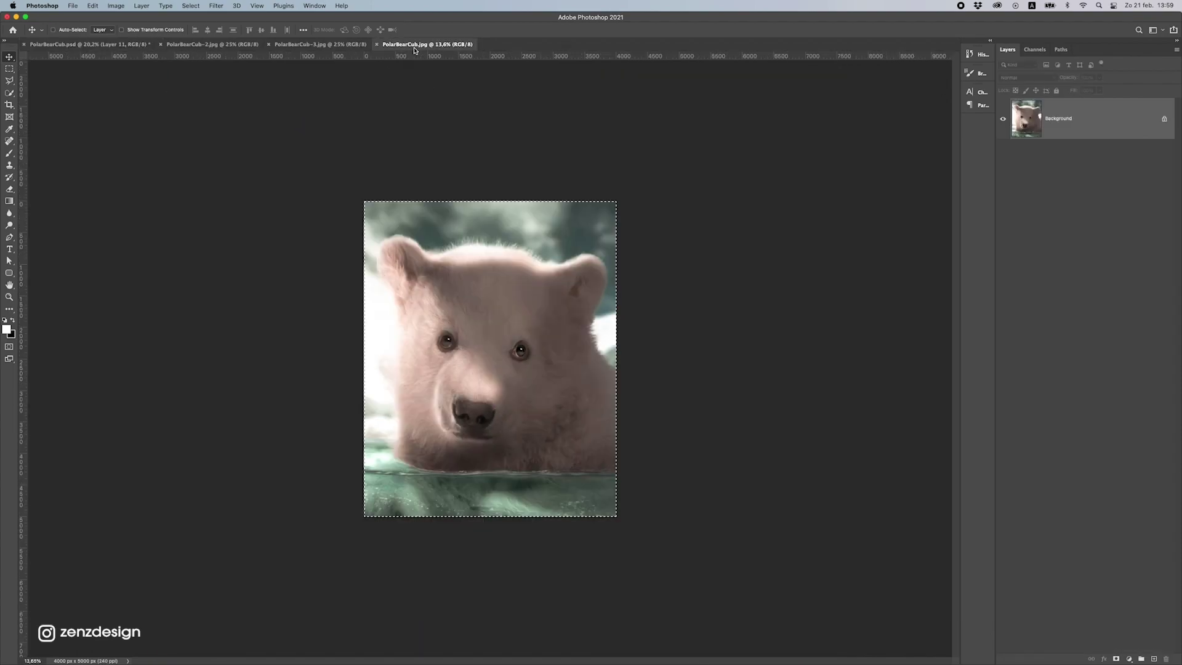
pyautogui.click(379, 44)
pyautogui.click(320, 45)
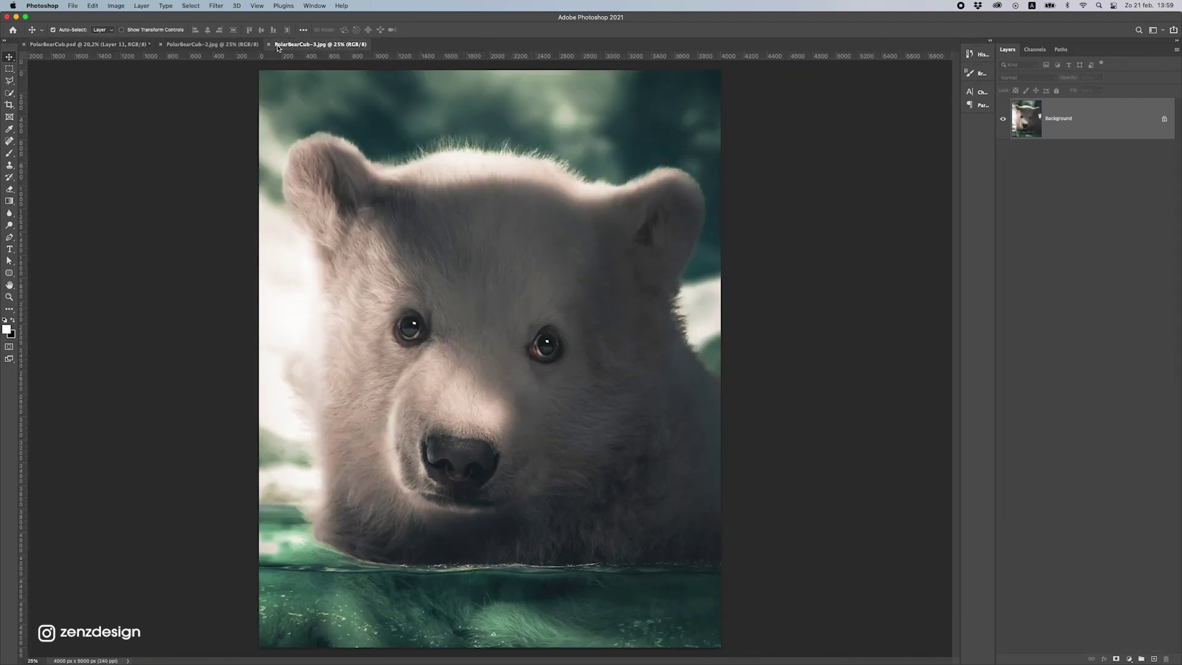
pyautogui.click(121, 46)
pyautogui.press('super+v')
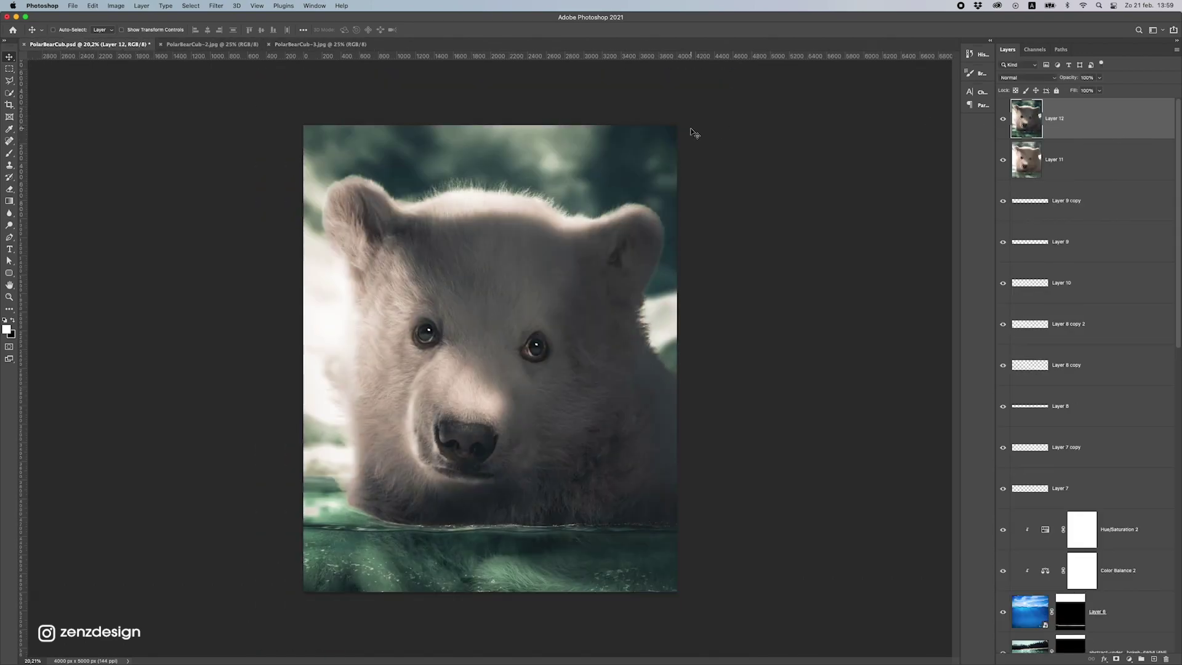
# - Paste the PolarBearCub-2.jpg grade as the top layer of PolarBearCub.psd and close the remaining exported JPGs
pyautogui.click(178, 44)
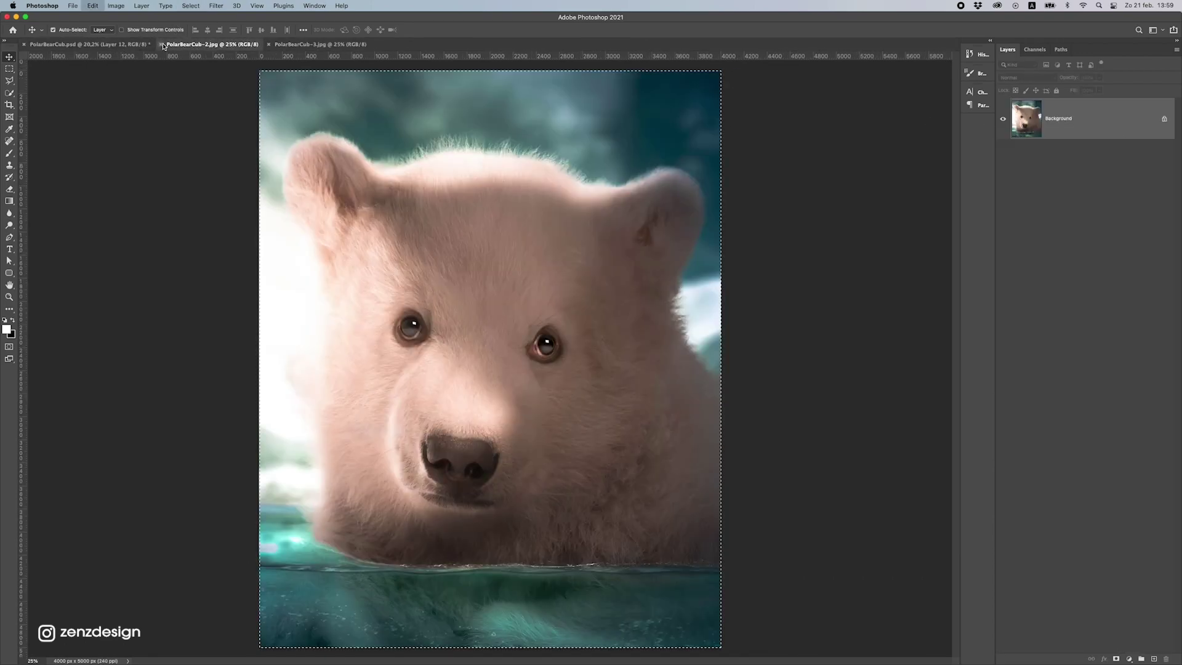
pyautogui.click(158, 44)
pyautogui.click(160, 47)
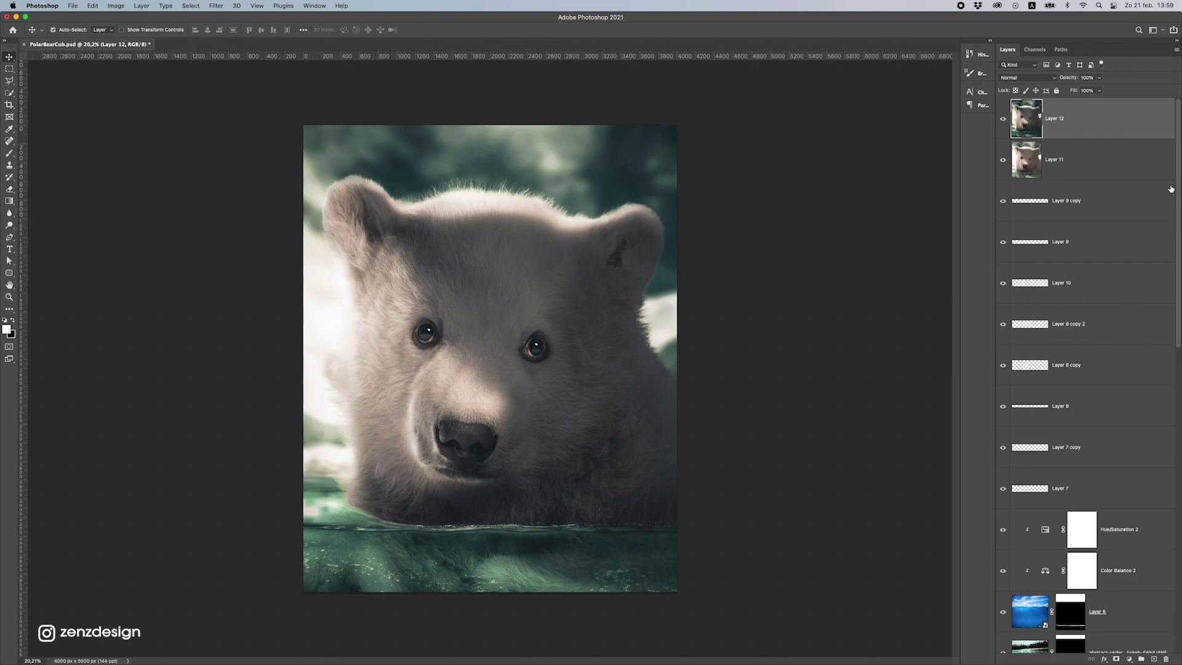
pyautogui.press('super+v')
pyautogui.press('super+shift+a')
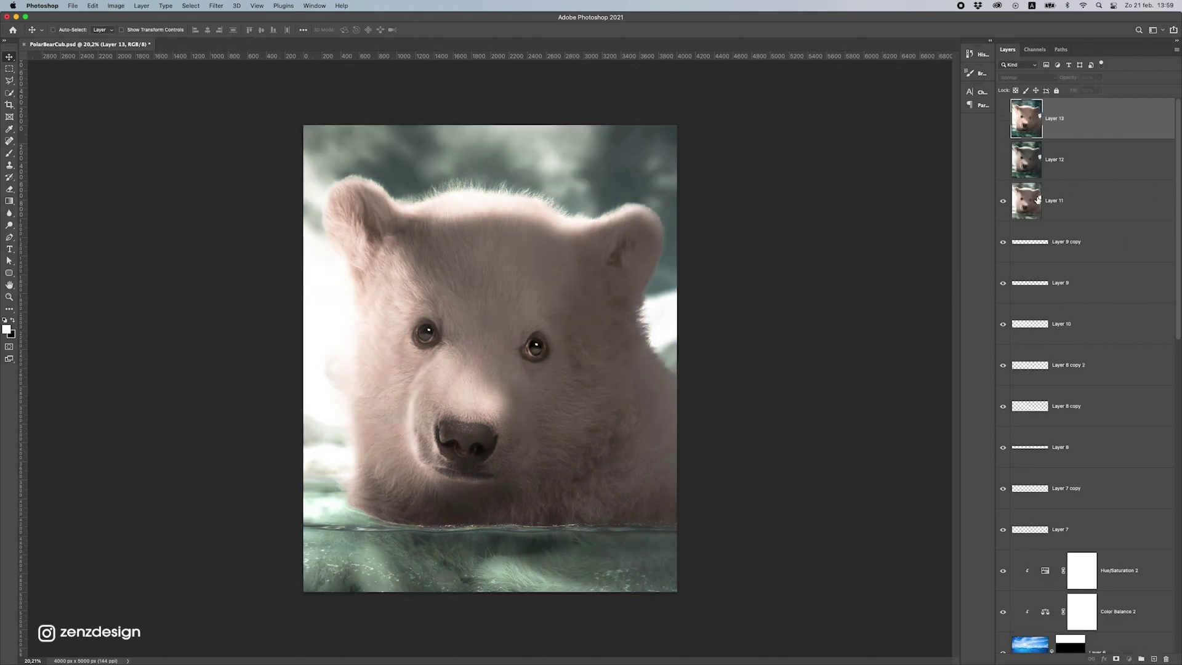
# - Compare the image with and without Layer 11 and reduce that layer's opacity
pyautogui.click(1038, 199)
pyautogui.click(1003, 201)
pyautogui.click(1003, 201)
pyautogui.click(1099, 78)
pyautogui.moveTo(1078, 89); pyautogui.dragTo(1087, 88)
# - Show Layer 12, set its blend mode to Color at about 48% opacity and compare it on and off
pyautogui.click(1051, 160)
pyautogui.click(1003, 160)
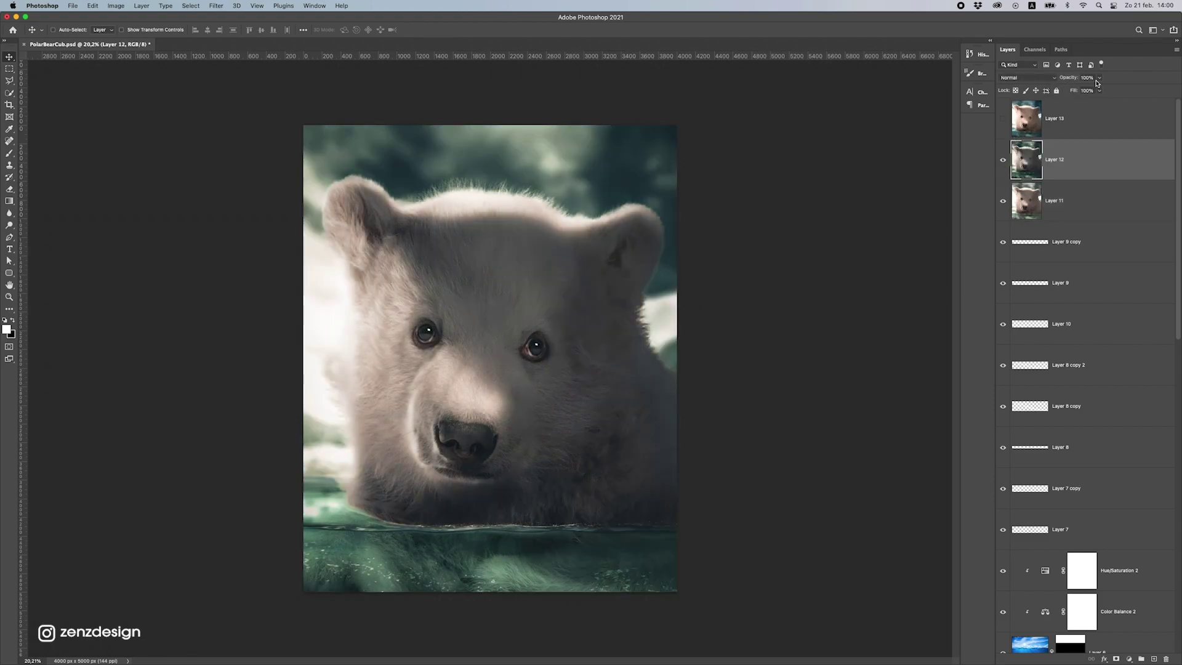
pyautogui.click(1099, 78)
pyautogui.moveTo(1066, 89); pyautogui.dragTo(1074, 90)
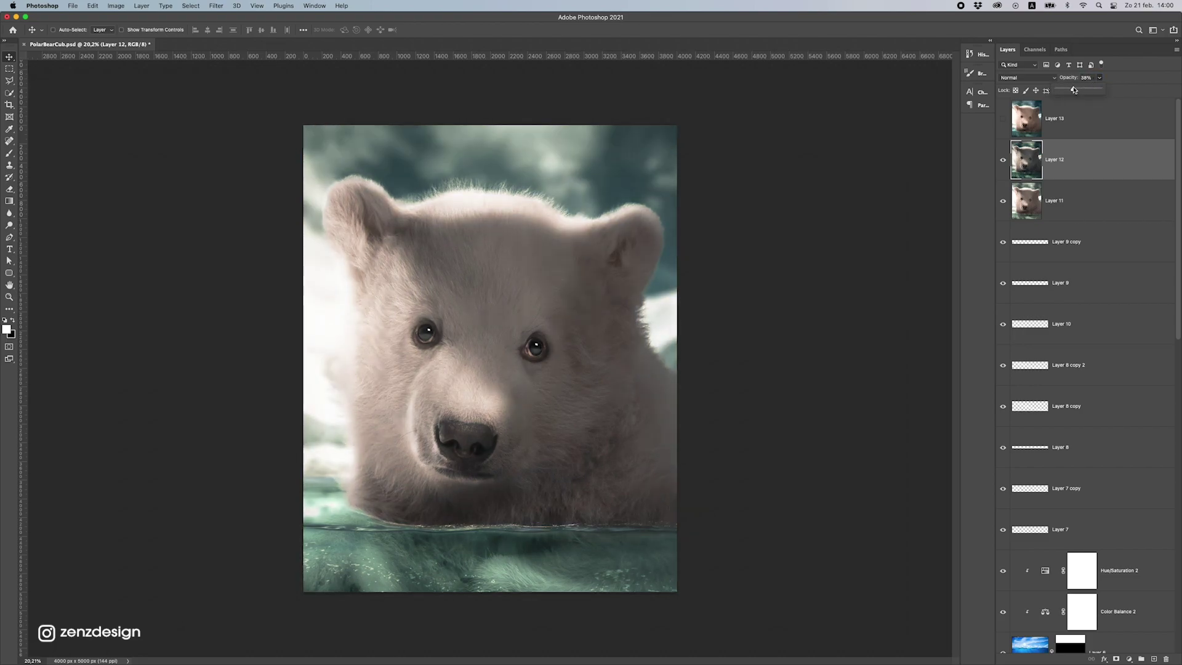
pyautogui.click(1040, 78)
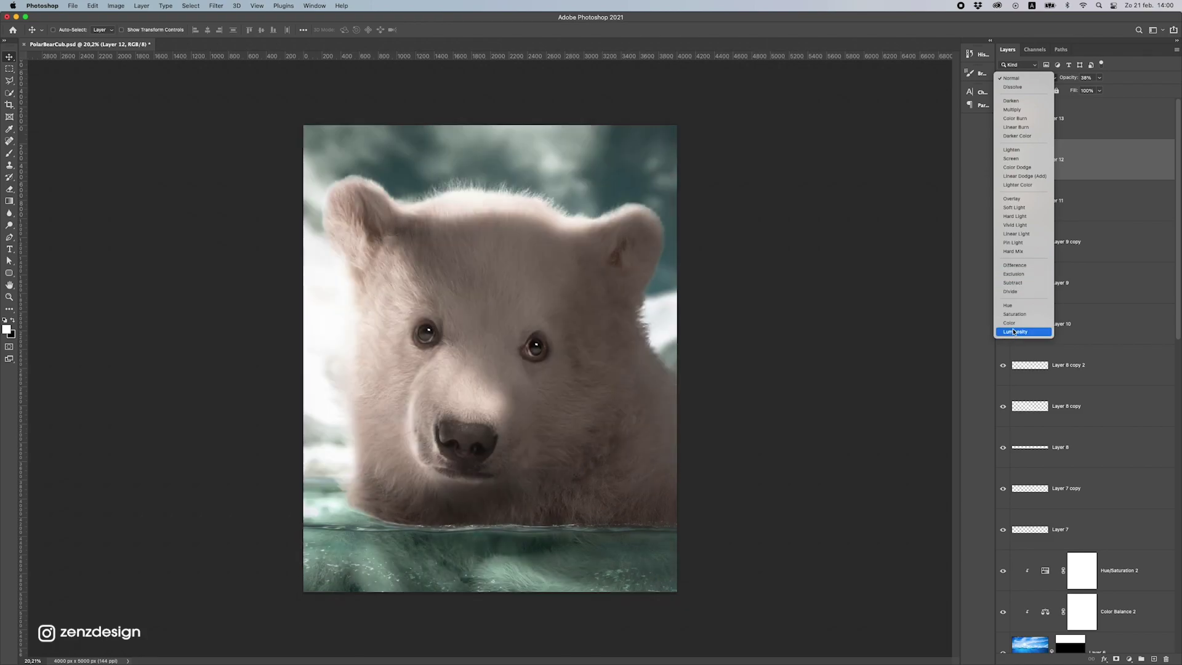
pyautogui.click(1013, 322)
pyautogui.click(1100, 78)
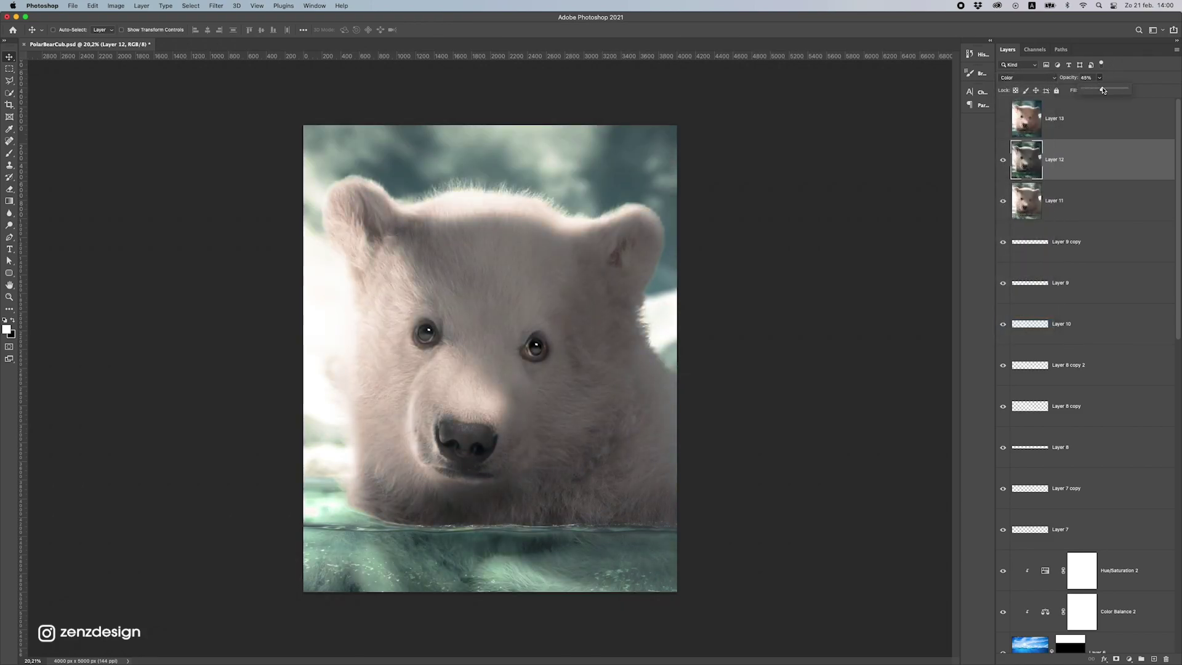
pyautogui.click(1003, 160)
pyautogui.click(1003, 160)
# - Try Layer 13 in the Hue blend mode at about 78% opacity and hide it again
pyautogui.click(1037, 111)
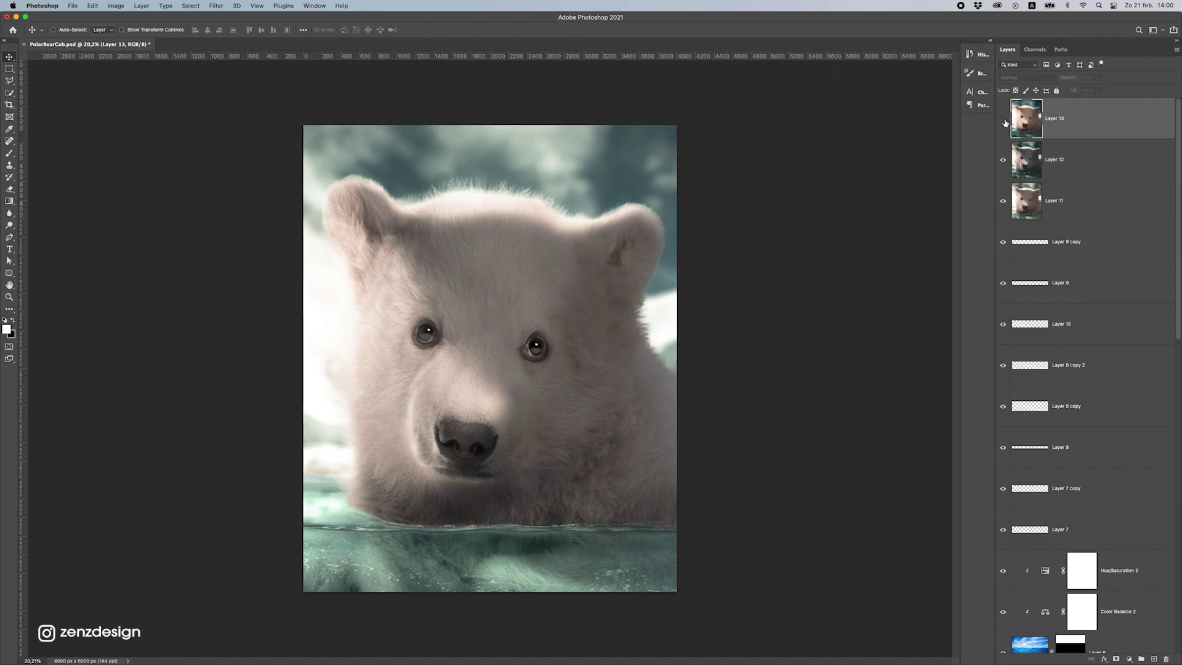
pyautogui.click(1003, 119)
pyautogui.moveTo(1099, 82)
pyautogui.mouseDown()
pyautogui.moveTo(1077, 90)
pyautogui.moveTo(1089, 91)
pyautogui.mouseUp()
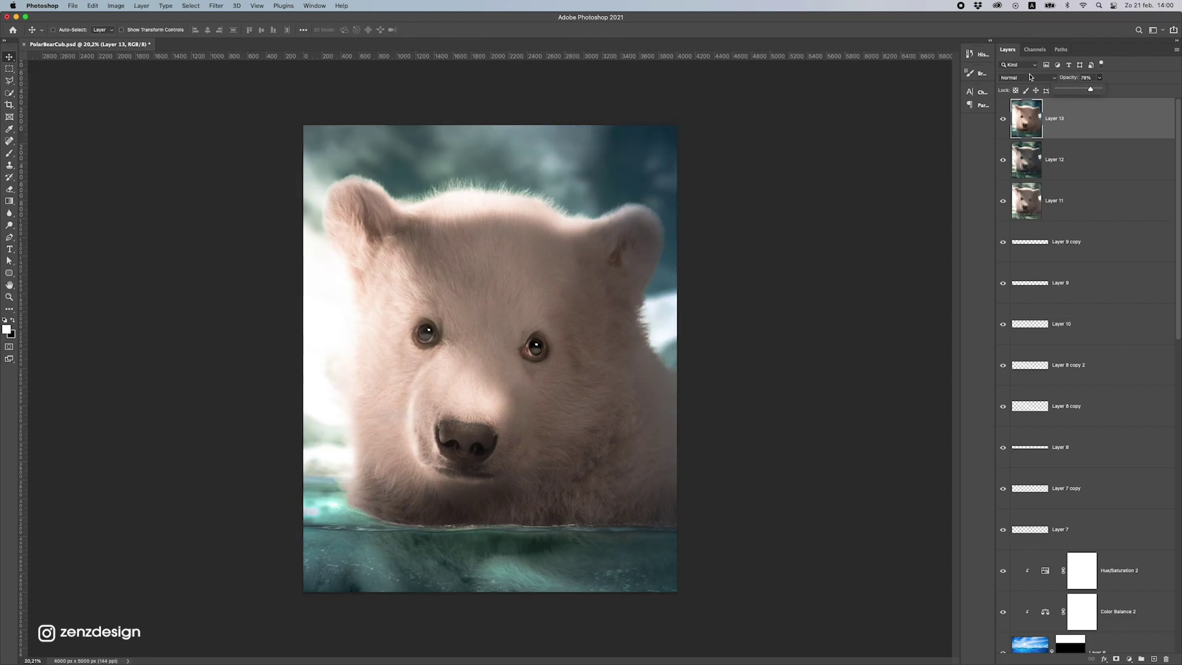
pyautogui.click(1026, 78)
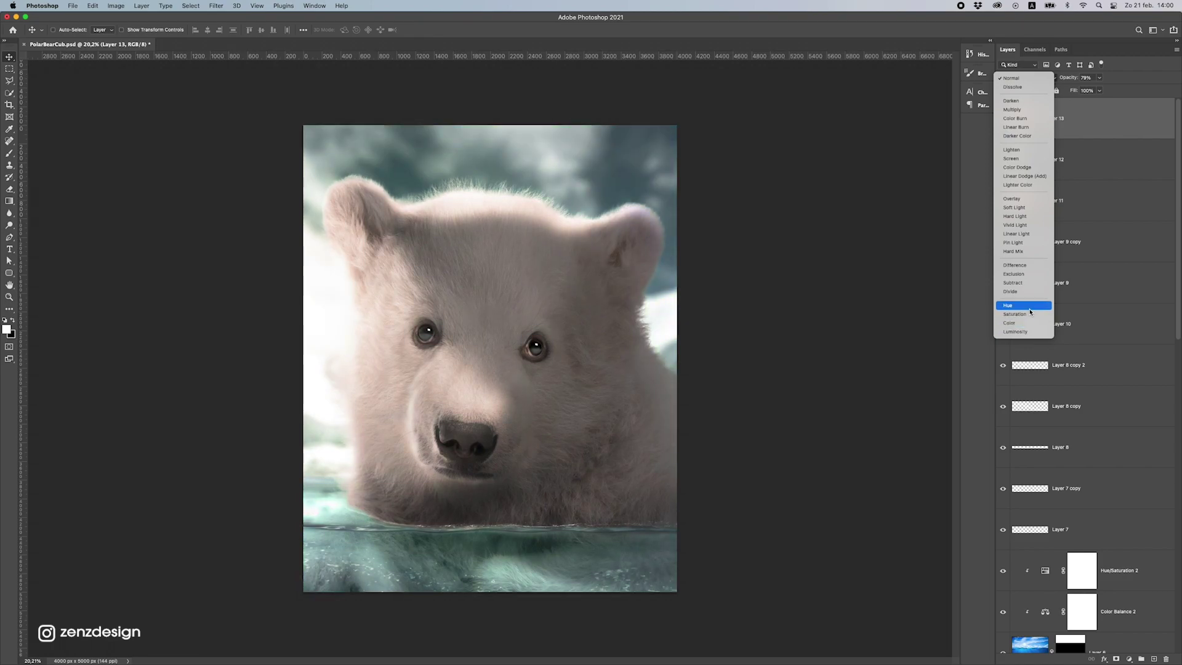
pyautogui.click(1023, 306)
pyautogui.scroll(-4, 640, 346)
pyautogui.scroll(3, 640, 345)
pyautogui.click(1003, 129)
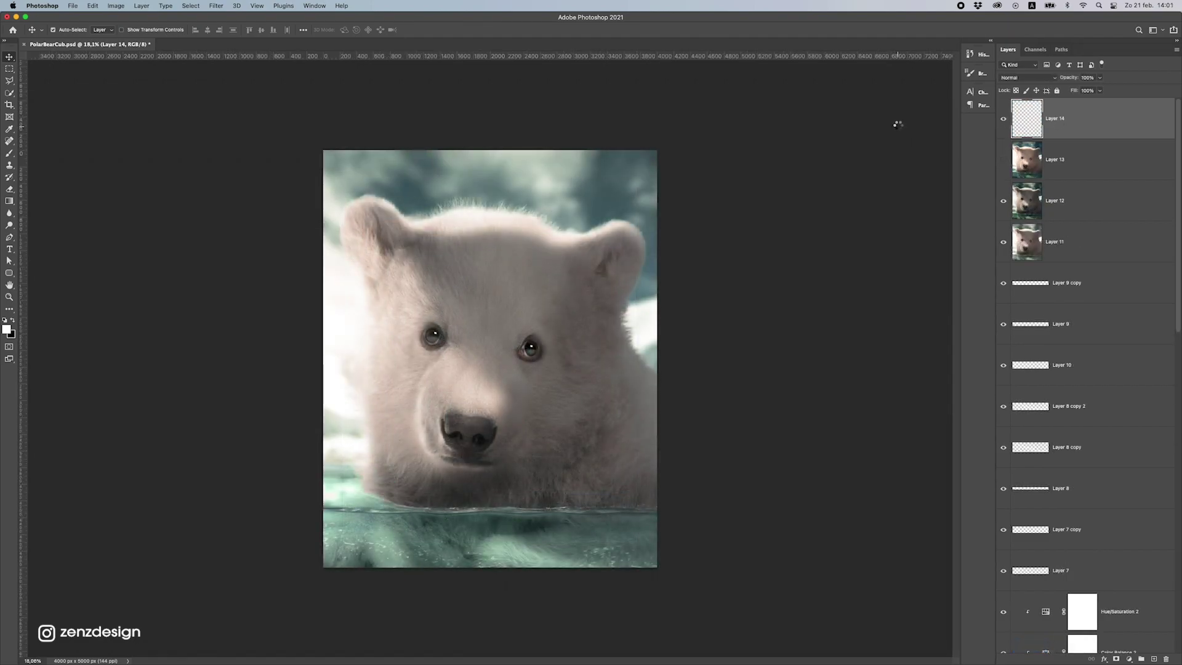
# - Convert the merged Layer 14 to a smart object and open the Camera Raw Filter on it
pyautogui.rightClick(1133, 129)
pyautogui.click(1058, 265)
pyautogui.click(216, 6)
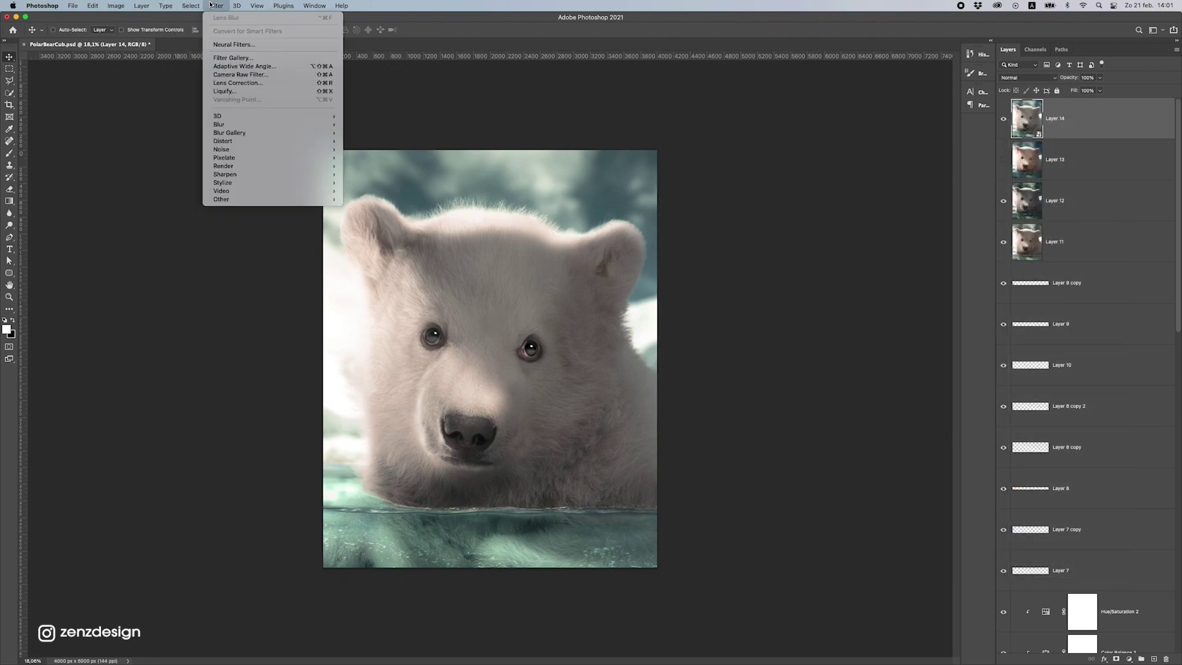
pyautogui.click(246, 74)
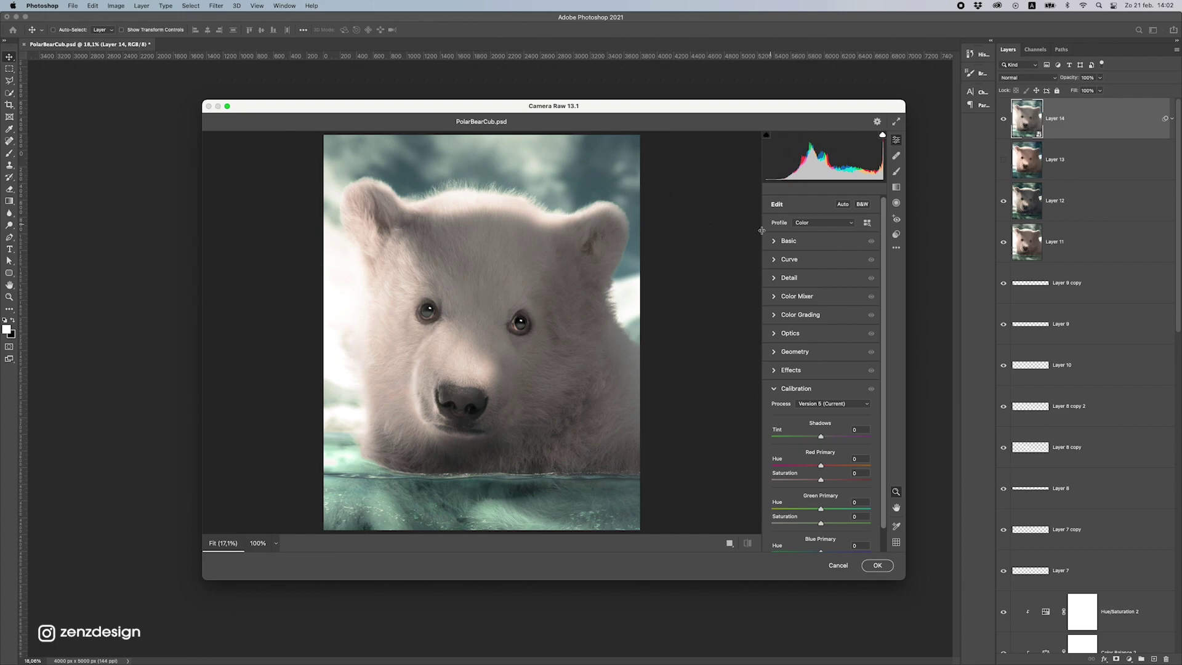
# - Set the basic tones to Contrast -21, Highlights -45, Shadows -15, Whites +22 and Blacks +5, leaving Exposure at 0
pyautogui.click(790, 242)
pyautogui.moveTo(820, 315); pyautogui.dragTo(829, 391)
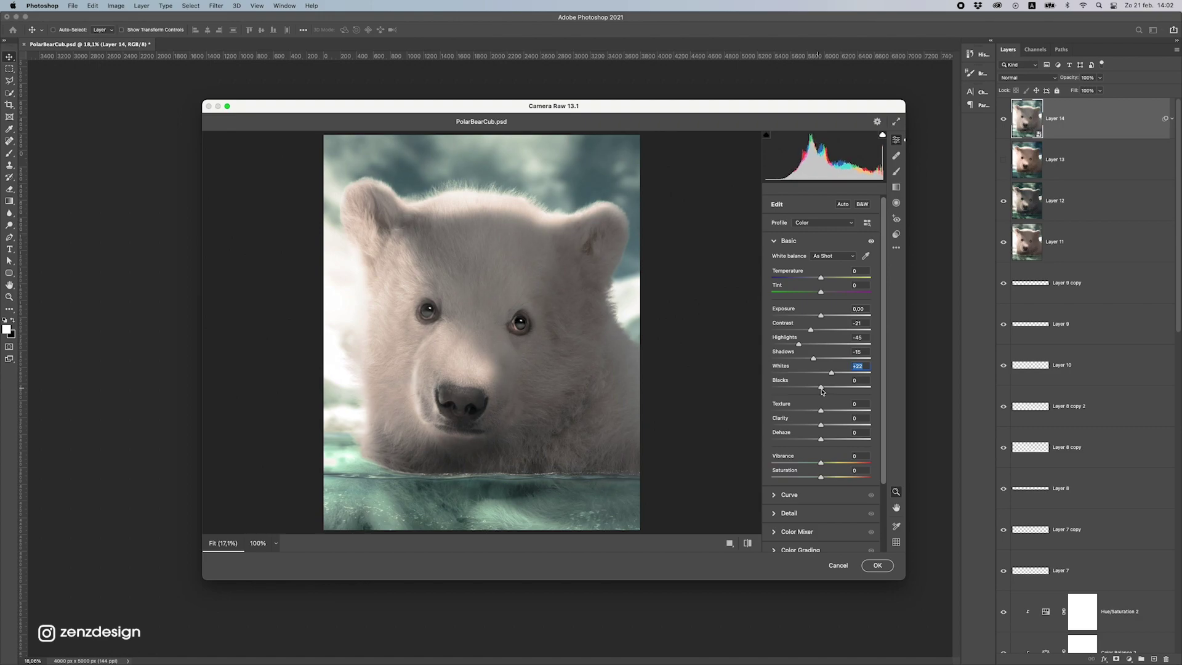
pyautogui.moveTo(822, 316)
pyautogui.mouseDown()
pyautogui.moveTo(844, 317)
pyautogui.moveTo(816, 317)
pyautogui.mouseUp()
pyautogui.doubleClick(816, 315)
pyautogui.press('Tab')
# - Set Texture to -9 and Saturation to +7 in the basic adjustments, keeping Vibrance at 0
pyautogui.moveTo(826, 413); pyautogui.dragTo(812, 414)
pyautogui.scroll(-5, 819, 414)
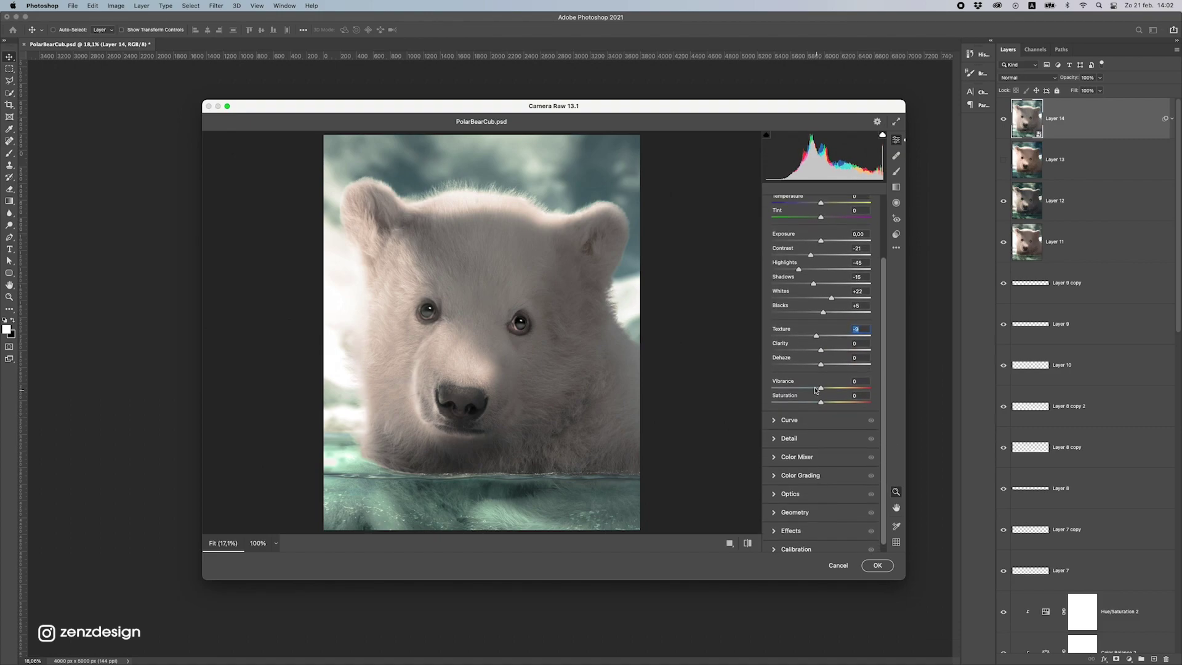
pyautogui.moveTo(821, 392)
pyautogui.mouseDown()
pyautogui.moveTo(868, 391)
pyautogui.moveTo(824, 409)
pyautogui.mouseUp()
pyautogui.doubleClick(847, 393)
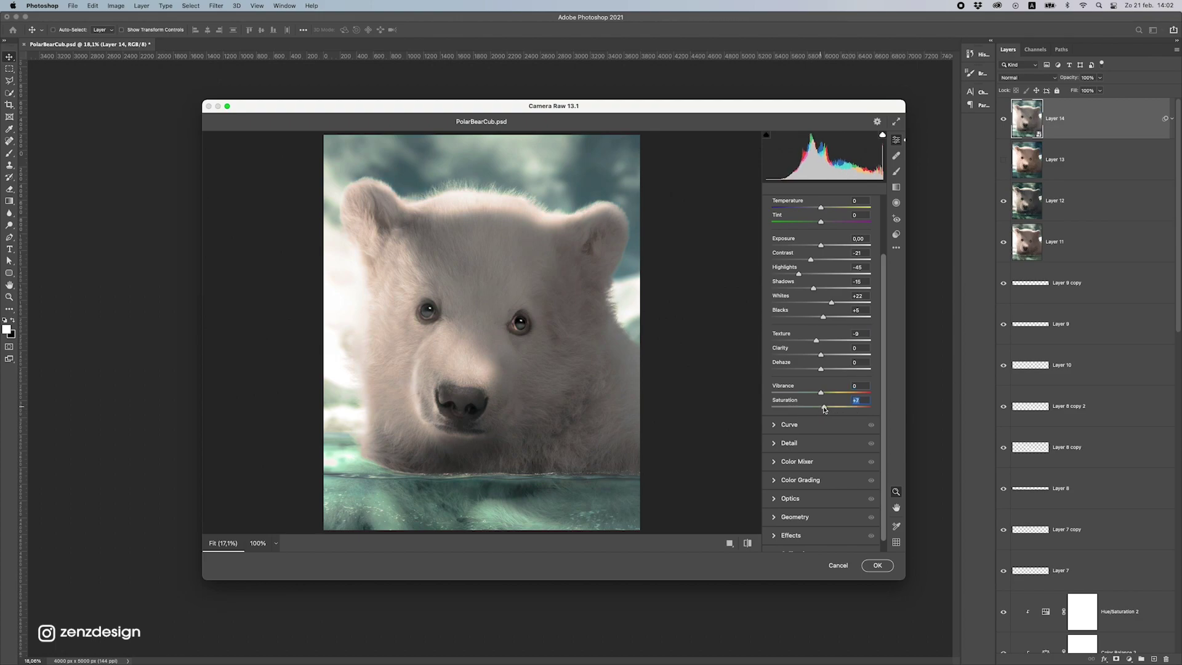
# - Adjust the tone curve and fine-tune the sharpening and noise reduction in Camera Raw
pyautogui.click(791, 424)
pyautogui.moveTo(821, 409); pyautogui.dragTo(808, 440)
pyautogui.scroll(-1, 825, 426)
pyautogui.scroll(-2, 810, 444)
pyautogui.click(781, 436)
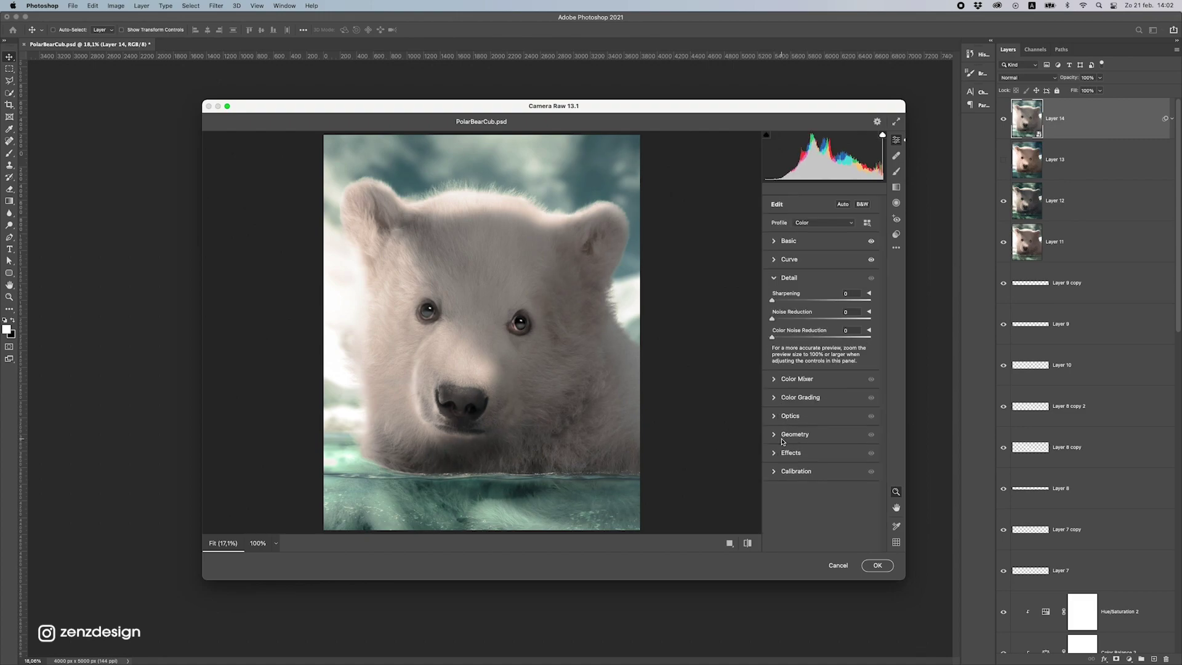
pyautogui.moveTo(804, 301)
pyautogui.mouseDown()
pyautogui.moveTo(812, 319)
pyautogui.moveTo(789, 301)
pyautogui.moveTo(787, 317)
pyautogui.mouseUp()
# - Test hue and saturation shifts per colour in the Color Mixer and set the Aquas luminance to +21
pyautogui.click(802, 377)
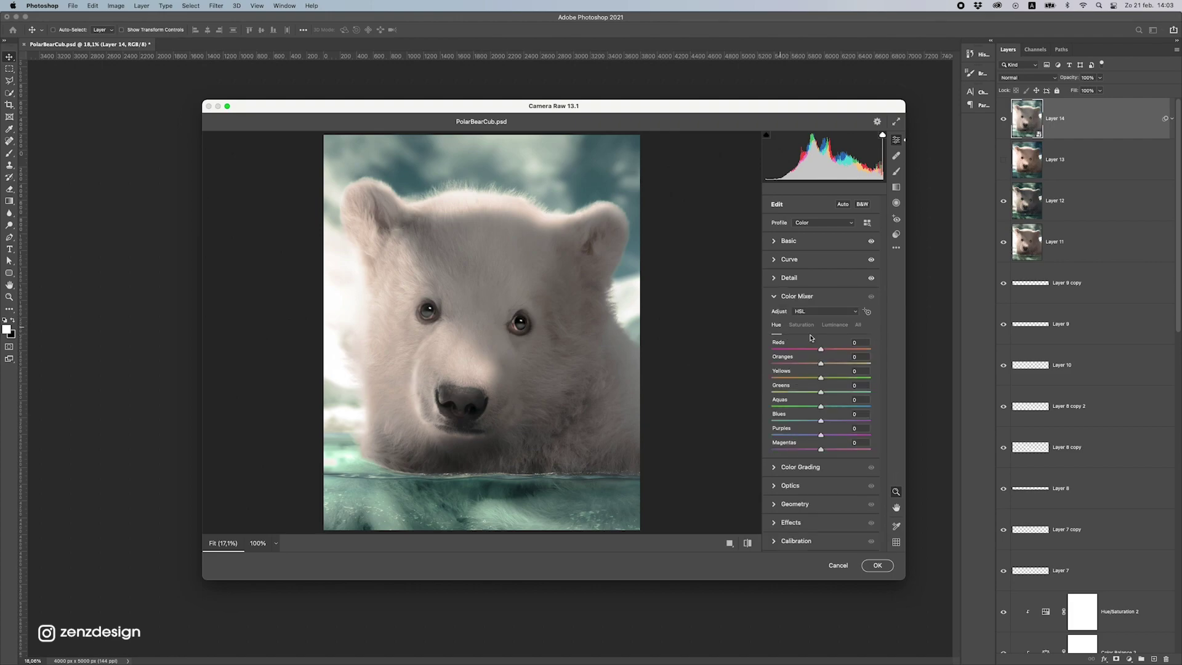
pyautogui.doubleClick(801, 350)
pyautogui.moveTo(821, 363); pyautogui.dragTo(888, 406)
pyautogui.doubleClick(772, 364)
pyautogui.doubleClick(771, 377)
pyautogui.doubleClick(870, 406)
pyautogui.moveTo(822, 421)
pyautogui.mouseDown()
pyautogui.moveTo(859, 421)
pyautogui.moveTo(802, 421)
pyautogui.moveTo(785, 392)
pyautogui.moveTo(823, 392)
pyautogui.moveTo(796, 408)
pyautogui.moveTo(924, 408)
pyautogui.moveTo(812, 408)
pyautogui.moveTo(830, 407)
pyautogui.mouseUp()
pyautogui.doubleClick(803, 421)
pyautogui.click(801, 326)
pyautogui.doubleClick(805, 393)
pyautogui.click(835, 325)
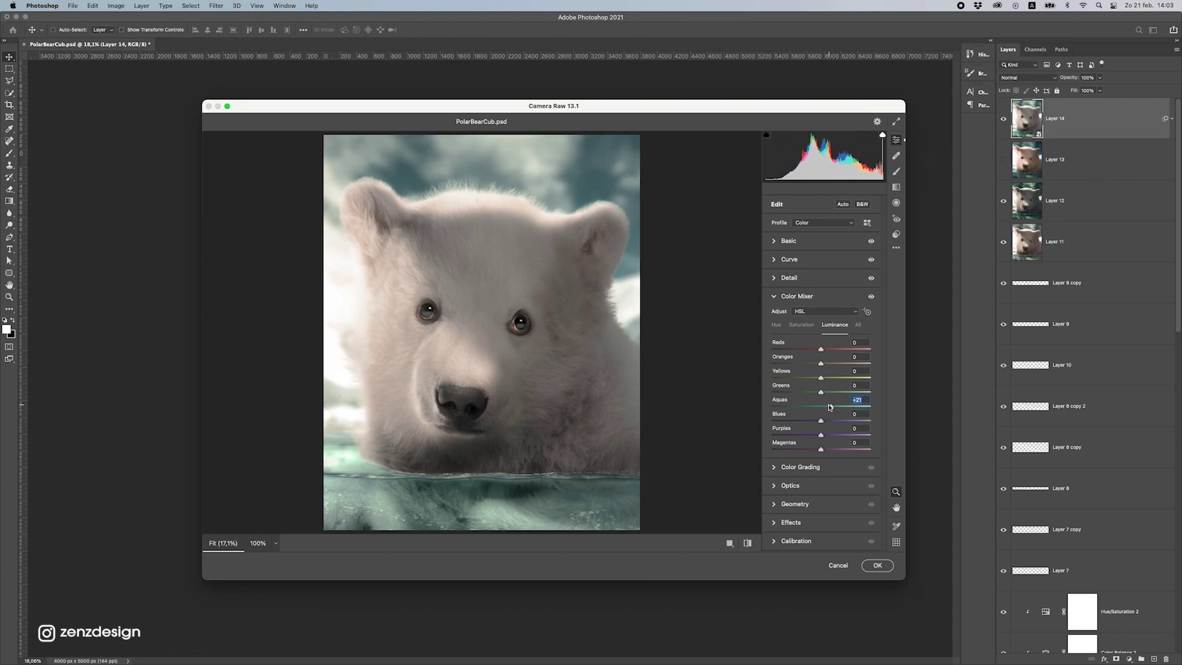
# - Add a subtle dark vignette of about -8 in the Camera Raw effects
pyautogui.click(800, 505)
pyautogui.click(795, 430)
pyautogui.moveTo(802, 411); pyautogui.dragTo(819, 411)
pyautogui.doubleClick(798, 412)
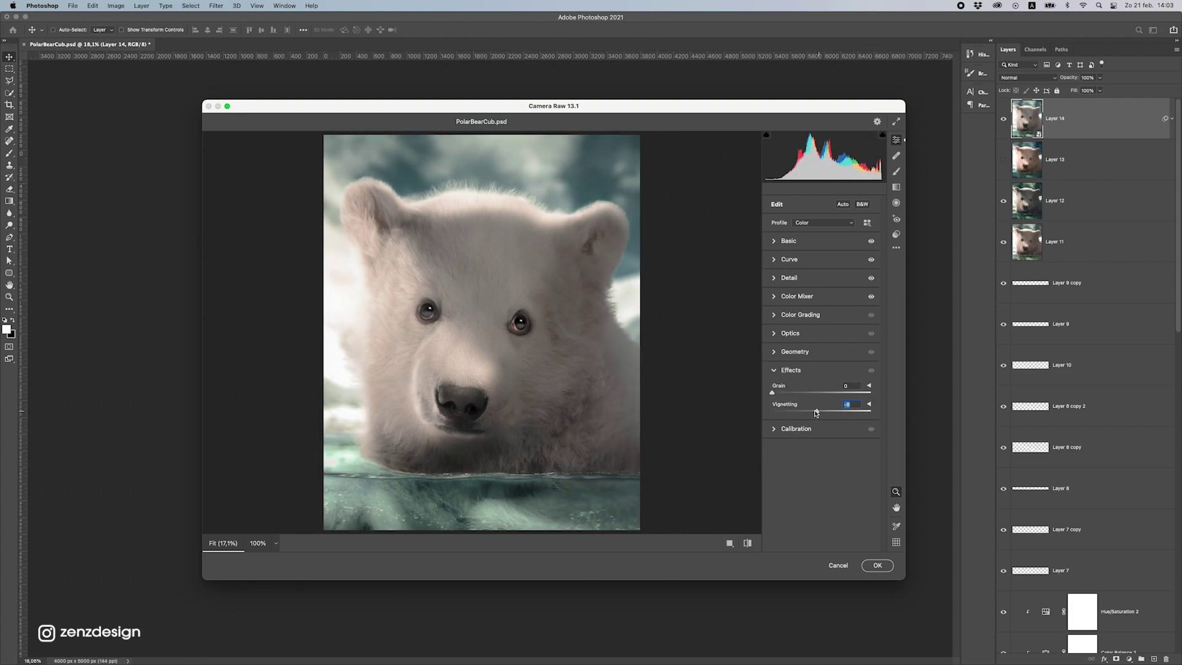
# - Adjust the primary colour sliders in the calibration settings and apply the Camera Raw filter to Layer 14
pyautogui.click(800, 428)
pyautogui.moveTo(822, 529); pyautogui.dragTo(778, 525)
pyautogui.doubleClick(778, 525)
pyautogui.moveTo(850, 545); pyautogui.dragTo(841, 543)
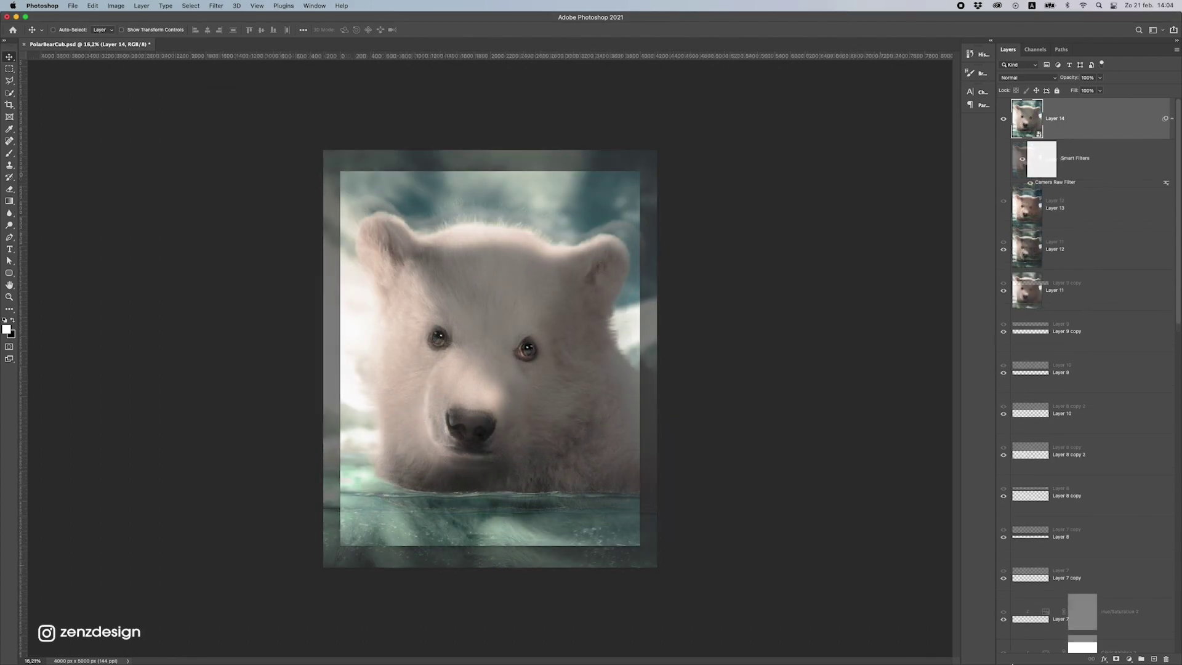
# - Add a Color Lookup adjustment layer above Layer 14 with the 3Strip.look 3D LUT and reduce its opacity to 55%
pyautogui.click(1129, 659)
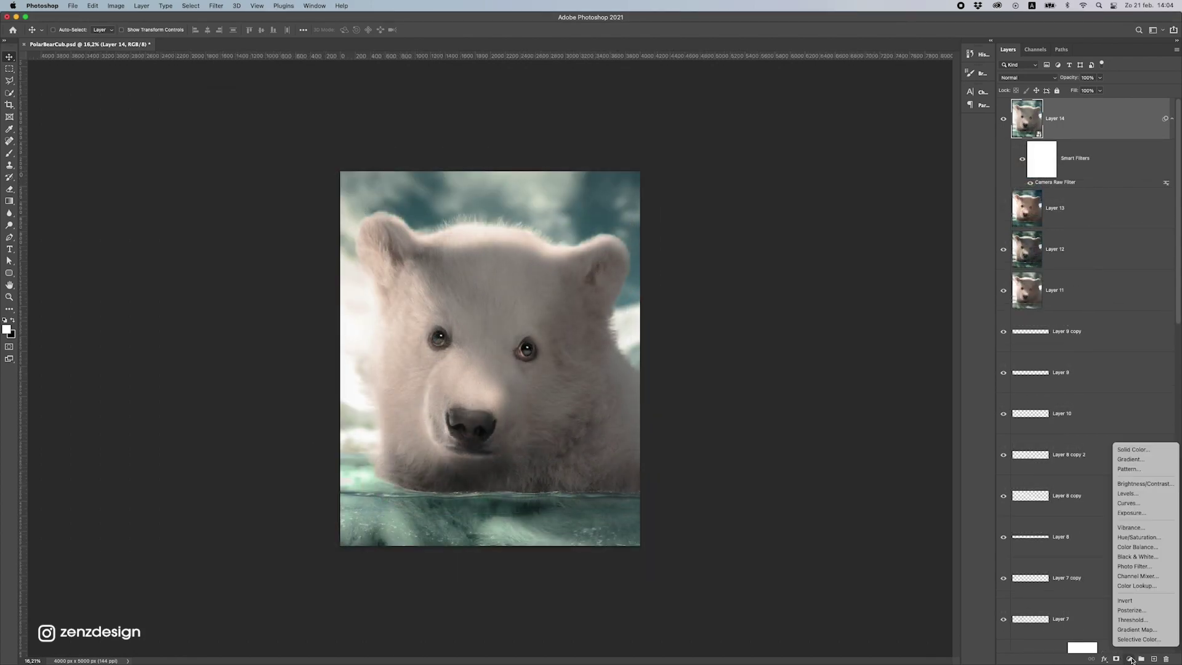
pyautogui.click(1140, 587)
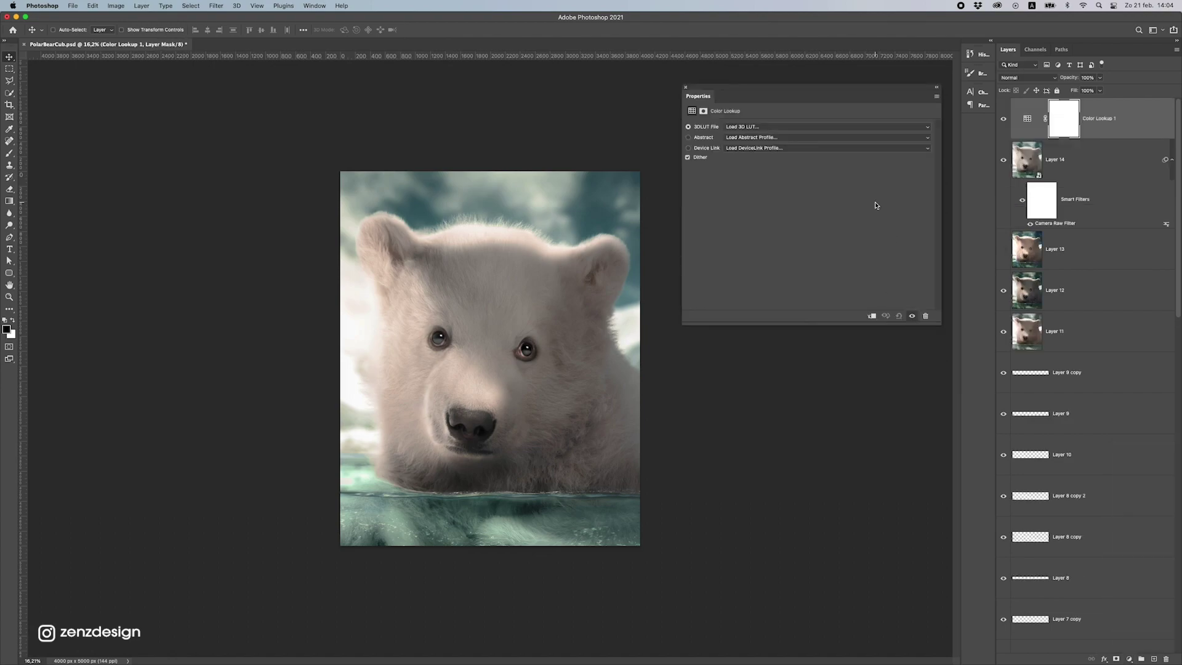
pyautogui.click(756, 127)
pyautogui.click(757, 161)
pyautogui.moveTo(1100, 80); pyautogui.dragTo(1079, 90)
# - Add a Curves adjustment layer, moving the RGB black point to input 10 and the white point to input 241
pyautogui.moveTo(1045, 663)
pyautogui.click(1129, 659)
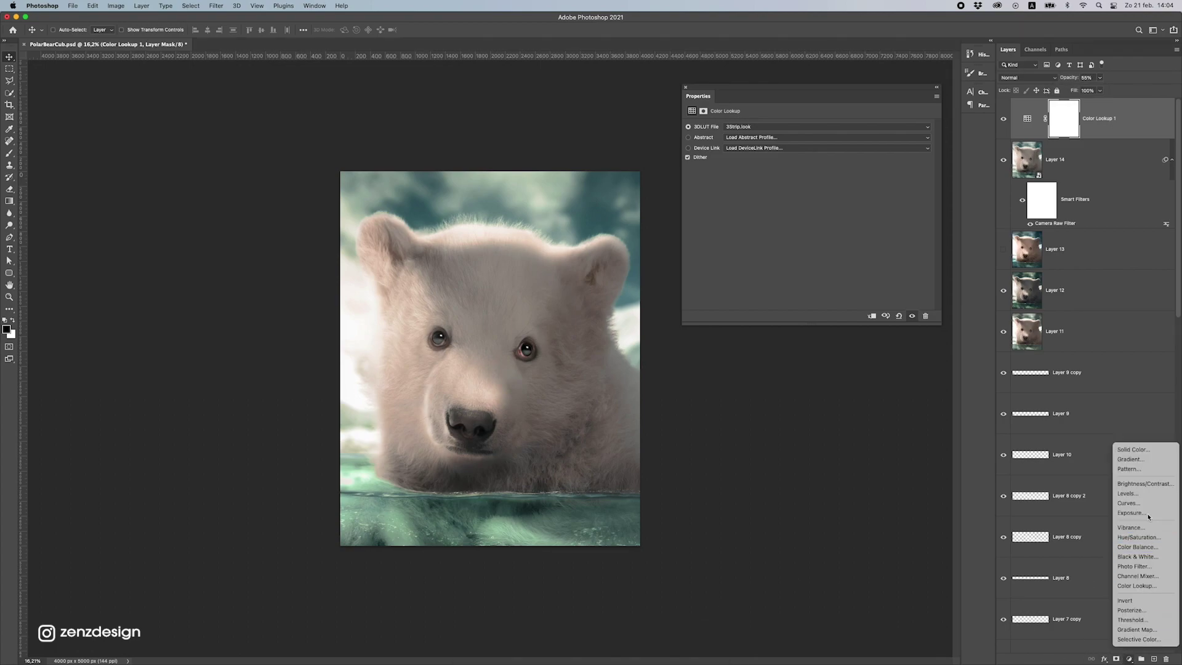
pyautogui.click(1139, 504)
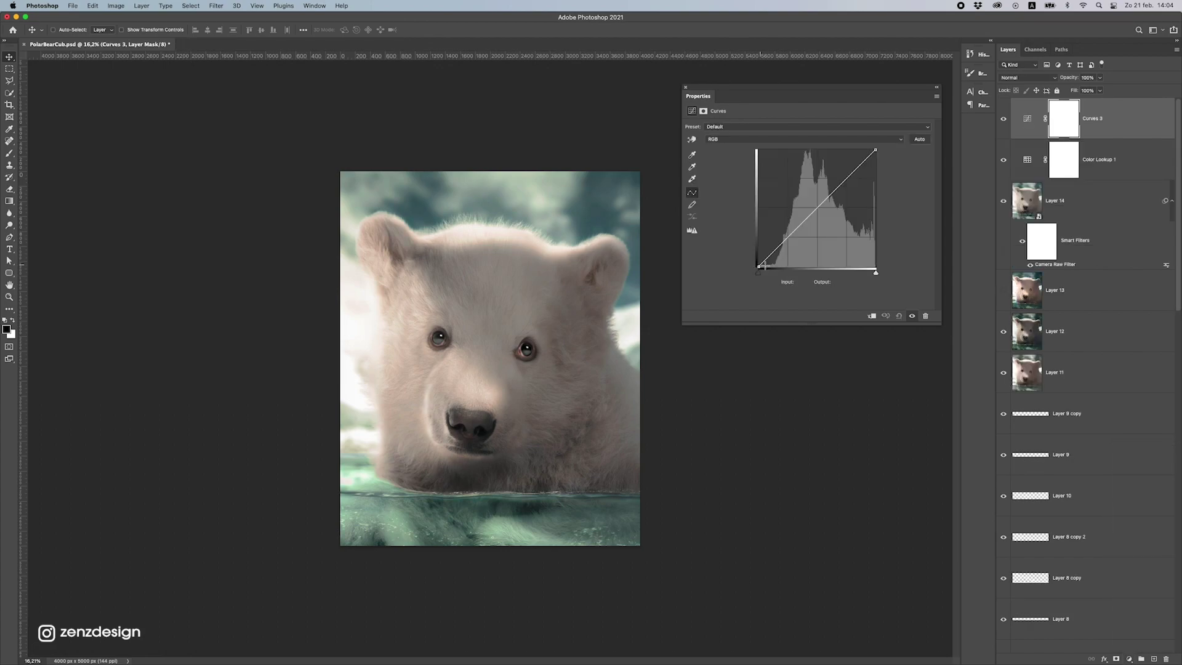
pyautogui.moveTo(761, 266); pyautogui.dragTo(766, 273)
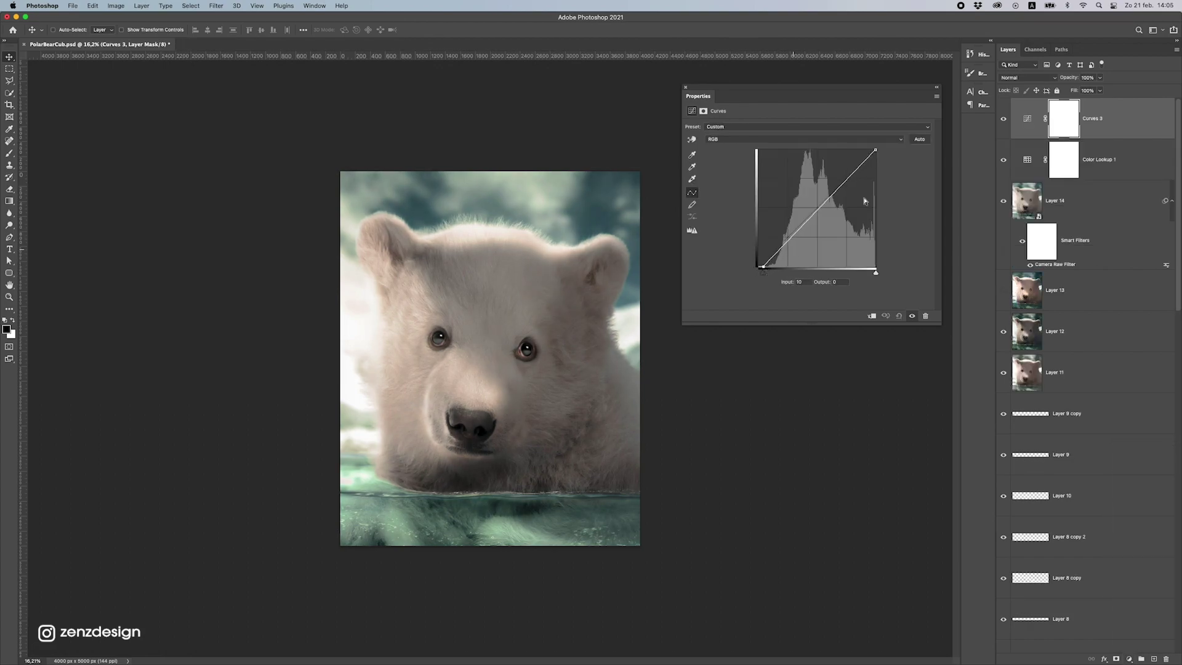
pyautogui.moveTo(875, 150); pyautogui.dragTo(869, 149)
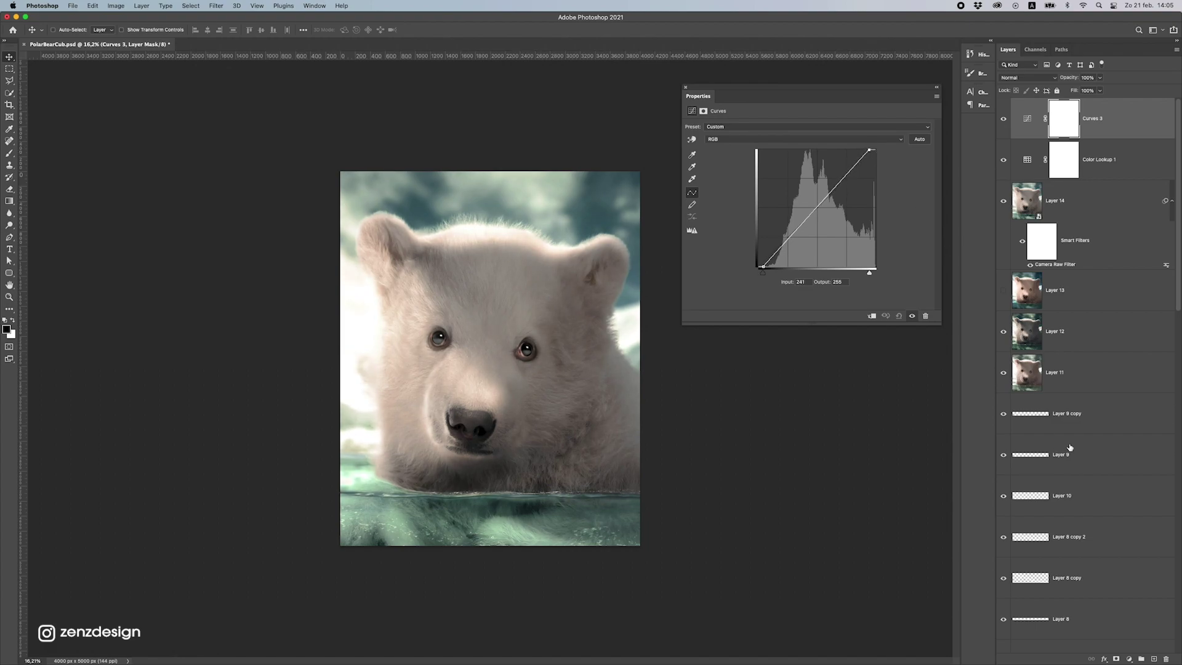
# - Add a Color Balance adjustment layer and shift the midtones toward cyan with a Cyan-Red value of -7
pyautogui.click(1129, 658)
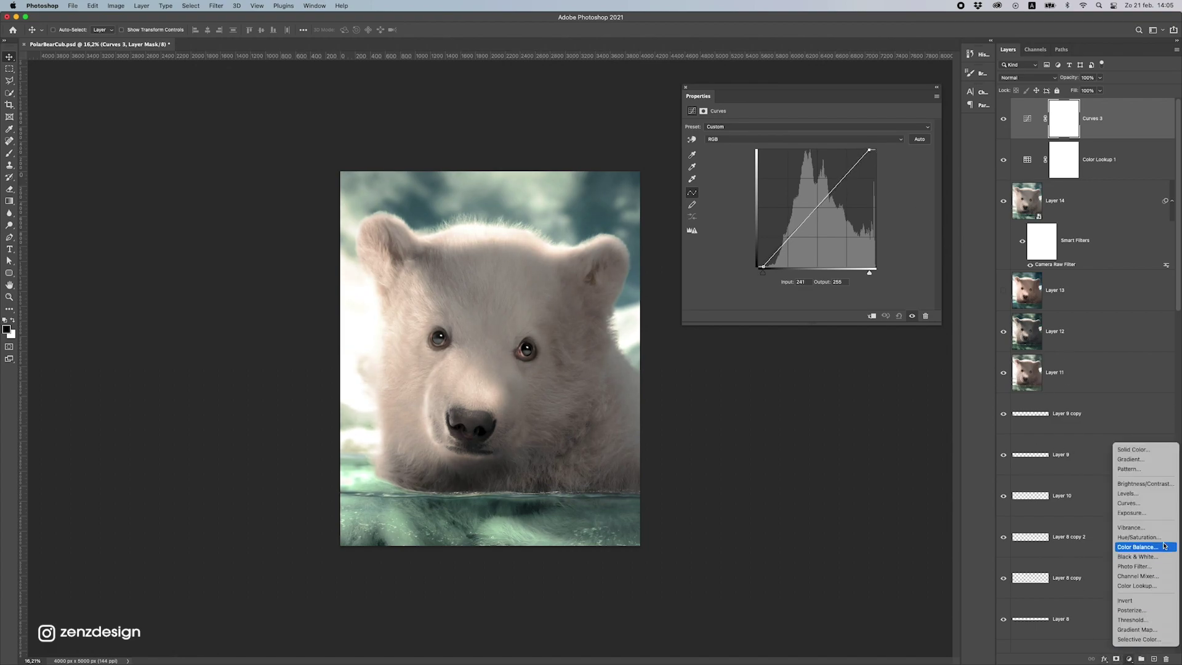
pyautogui.click(1138, 547)
pyautogui.moveTo(771, 149)
pyautogui.mouseDown()
pyautogui.moveTo(796, 156)
pyautogui.moveTo(783, 149)
pyautogui.mouseUp()
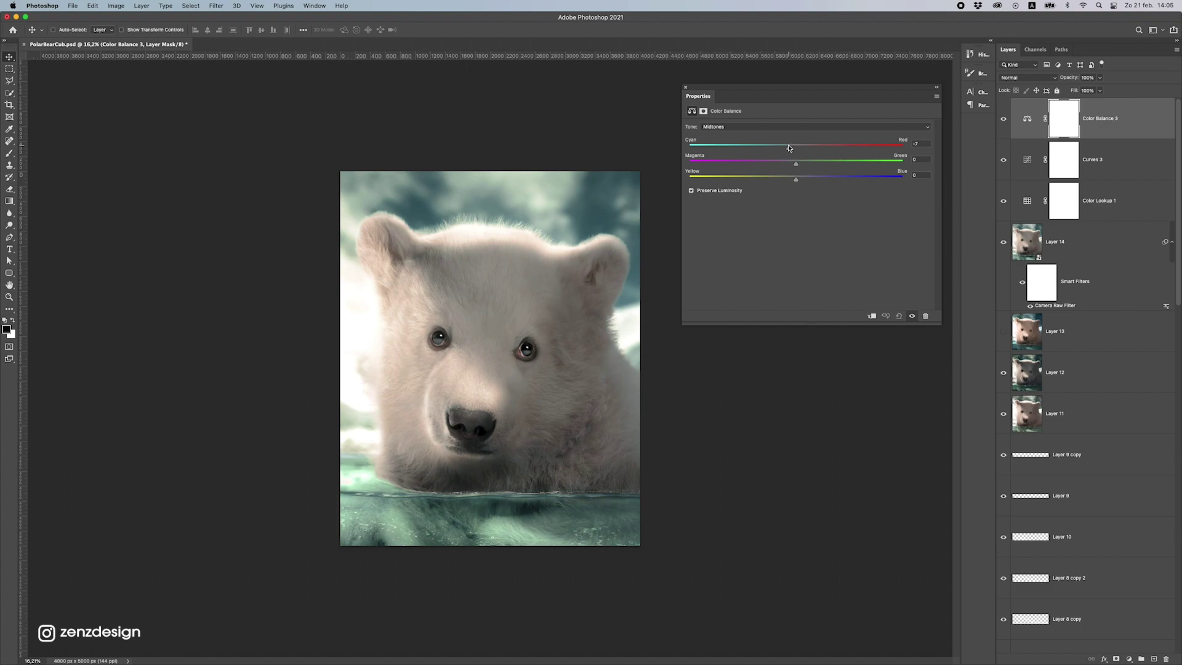
pyautogui.moveTo(779, 178); pyautogui.dragTo(796, 178)
pyautogui.scroll(-5, 526, 350)
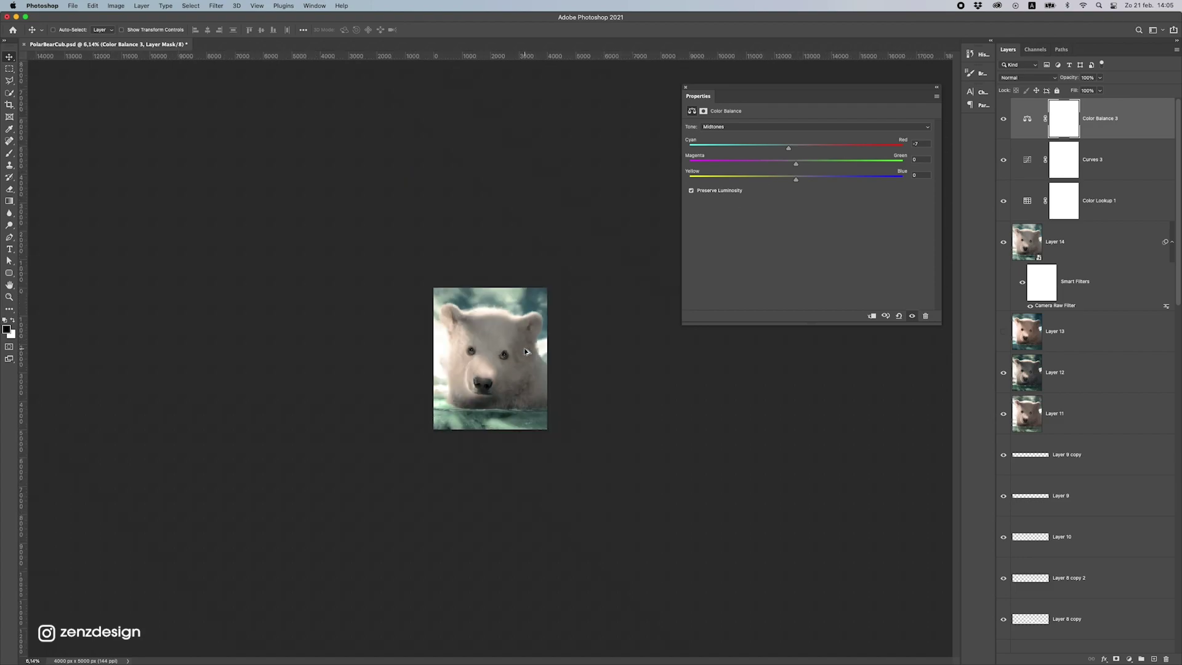
pyautogui.scroll(10, 524, 350)
pyautogui.scroll(-5, 523, 350)
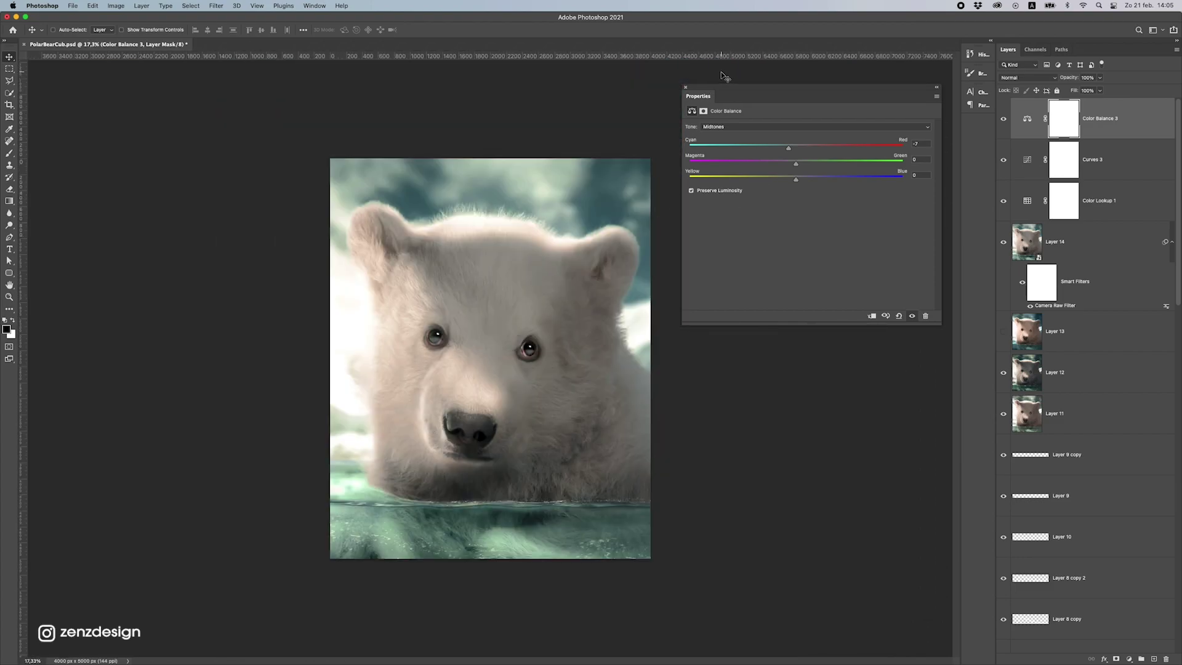